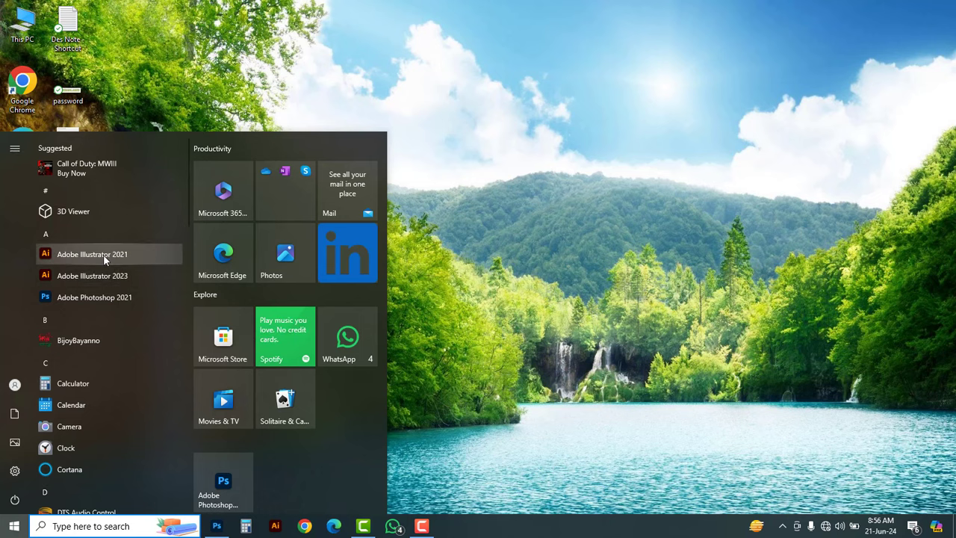
Launch Adobe Illustrator 2021 and create a new landscape document from the A4 print preset, 297 x 210 mm.
click(103, 254)
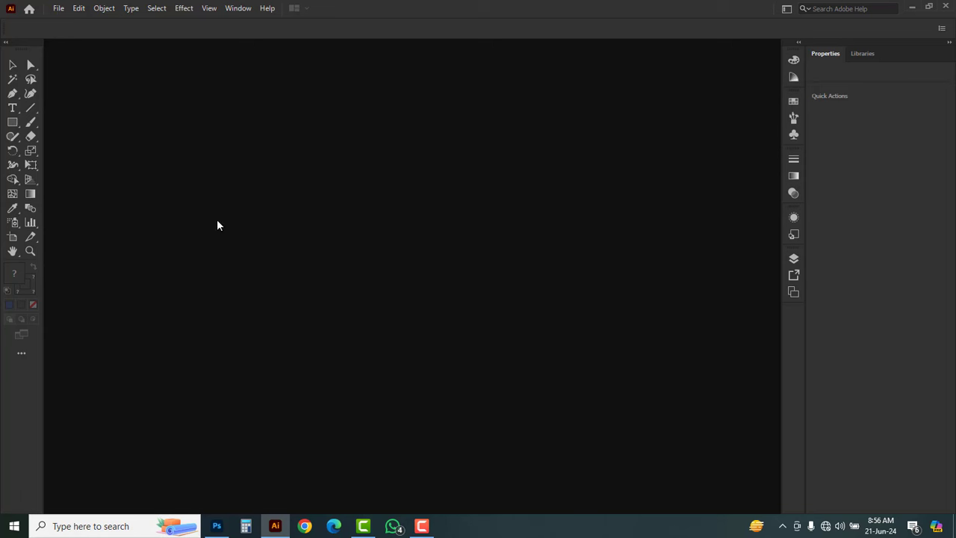
click(58, 8)
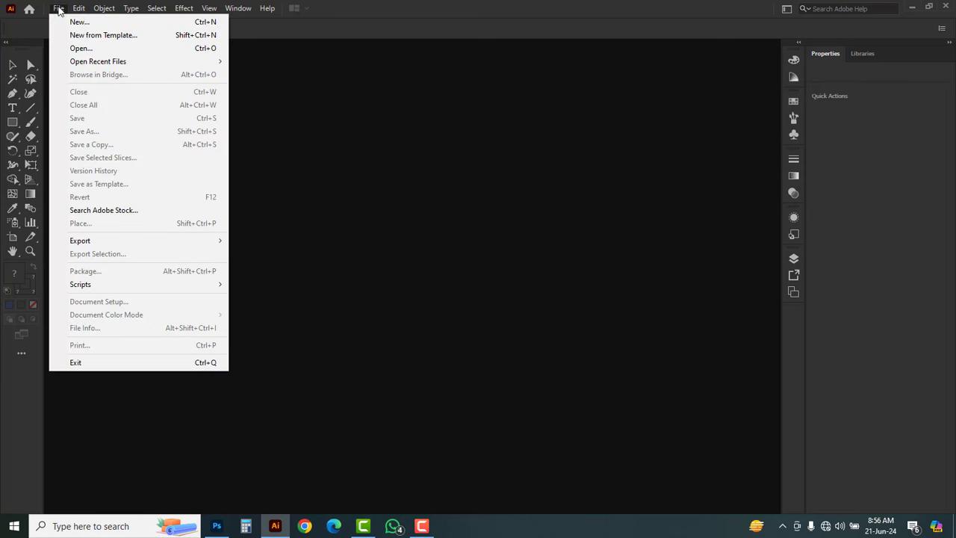
click(61, 22)
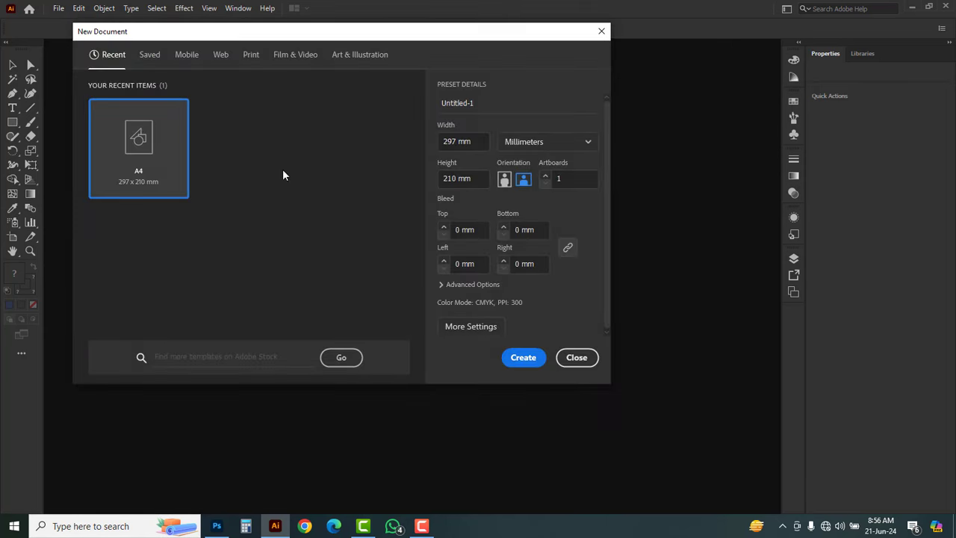
click(251, 58)
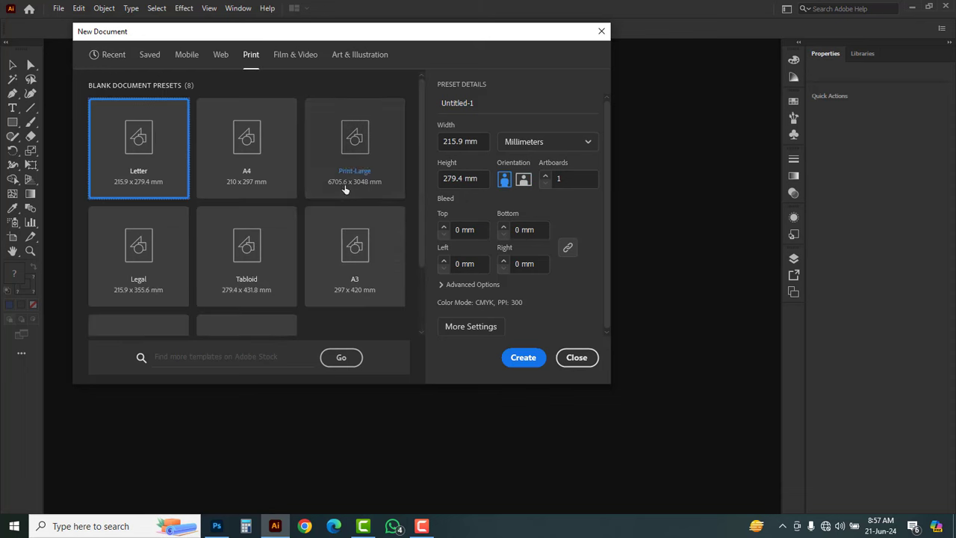
click(275, 165)
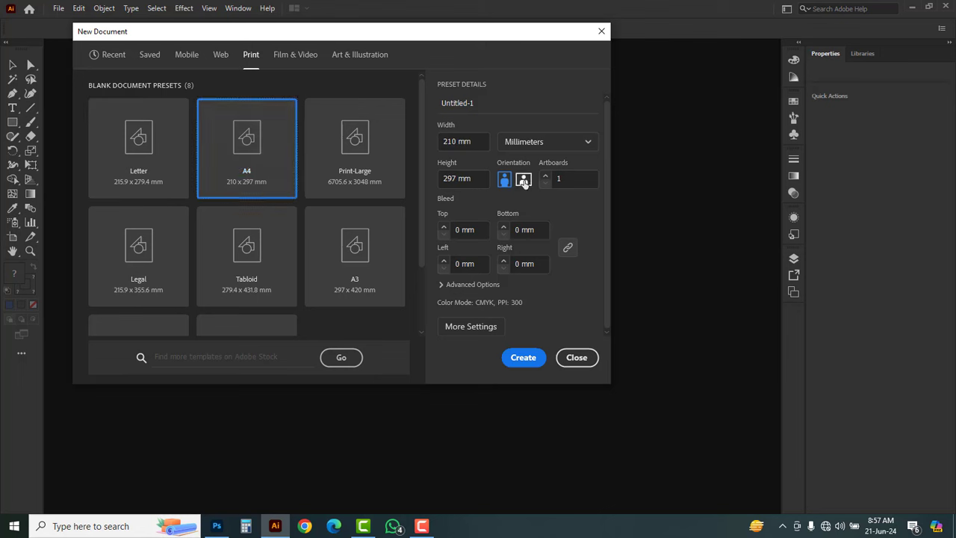
click(524, 181)
click(523, 358)
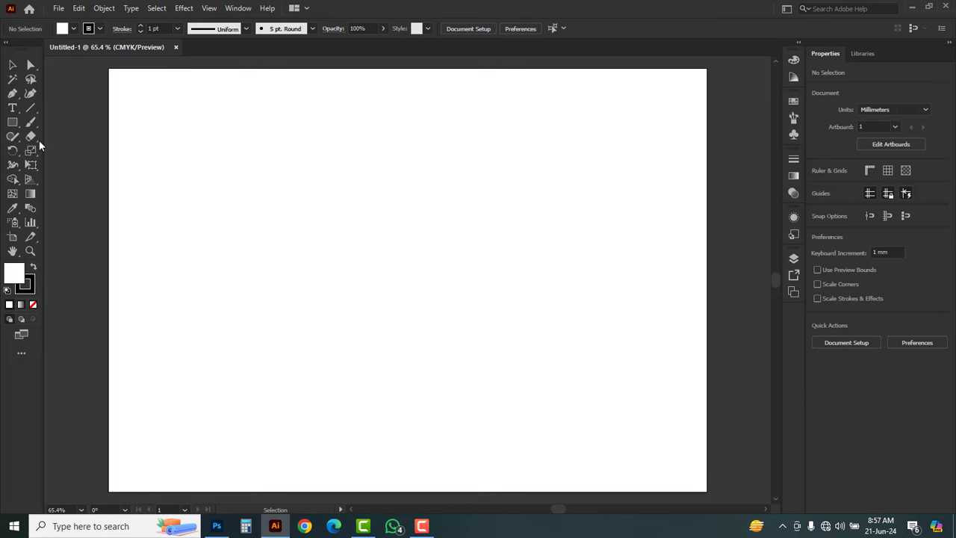
Add the point text "RK" at 72 pt near the middle of the artboard.
click(13, 109)
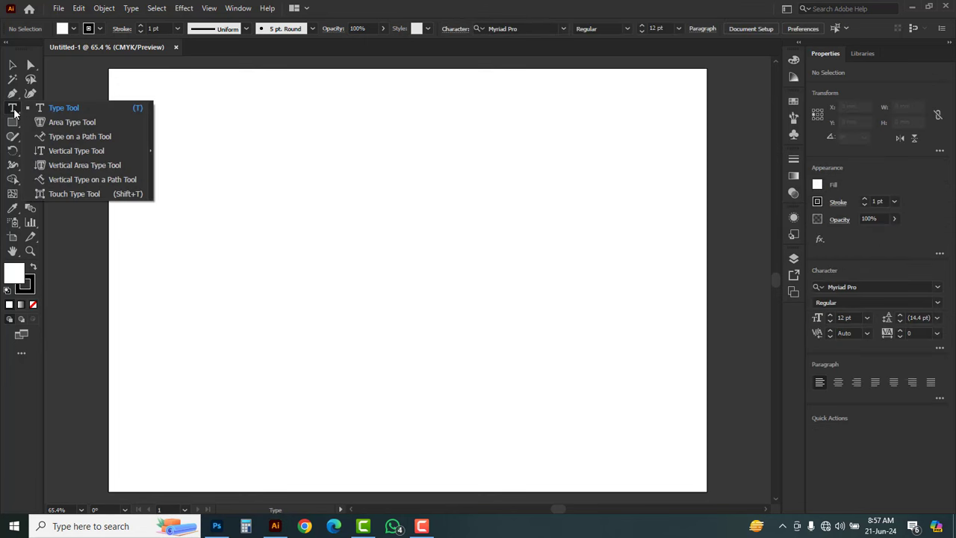
click(66, 112)
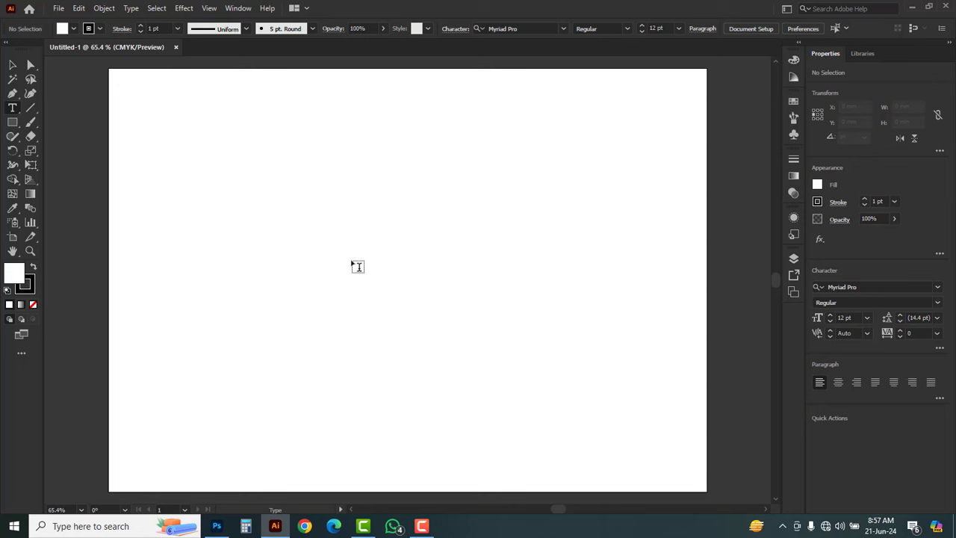
click(679, 30)
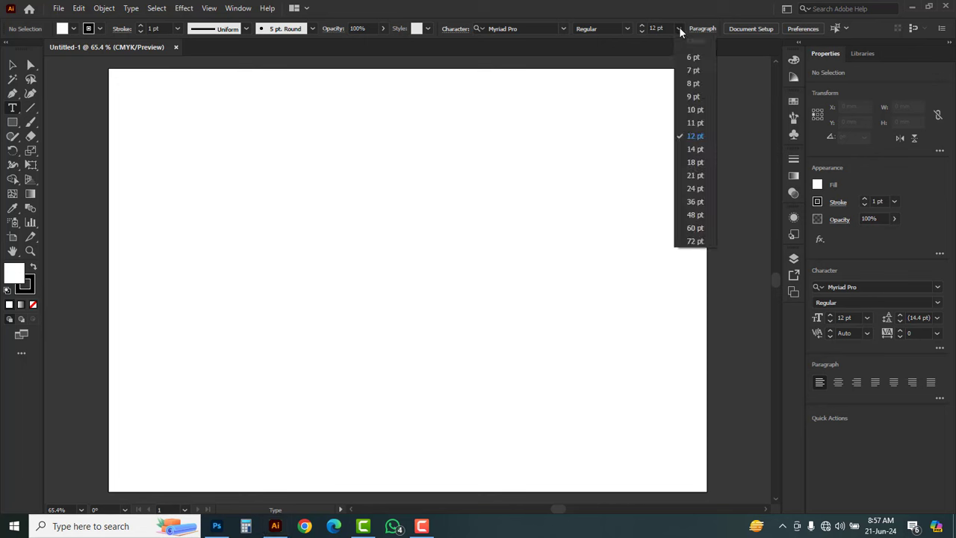
click(689, 242)
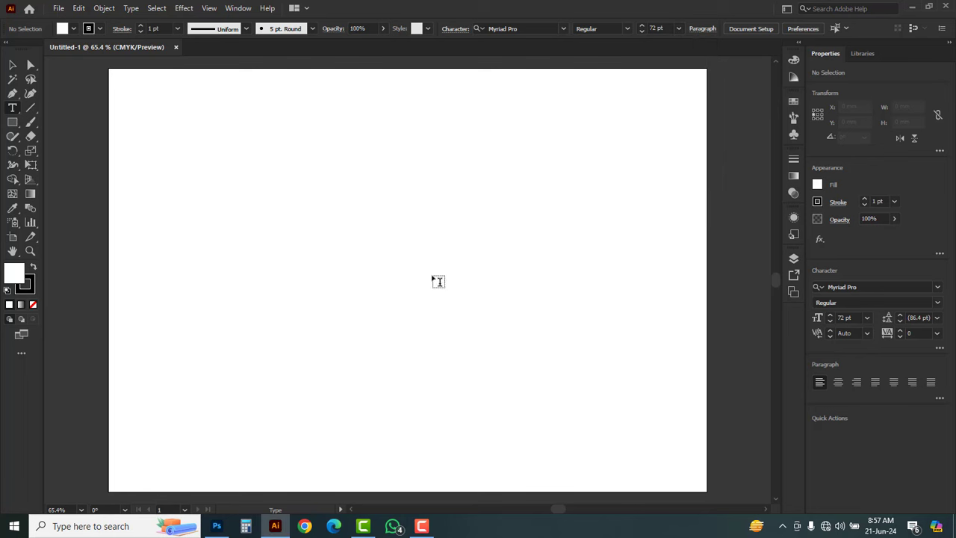
click(395, 290)
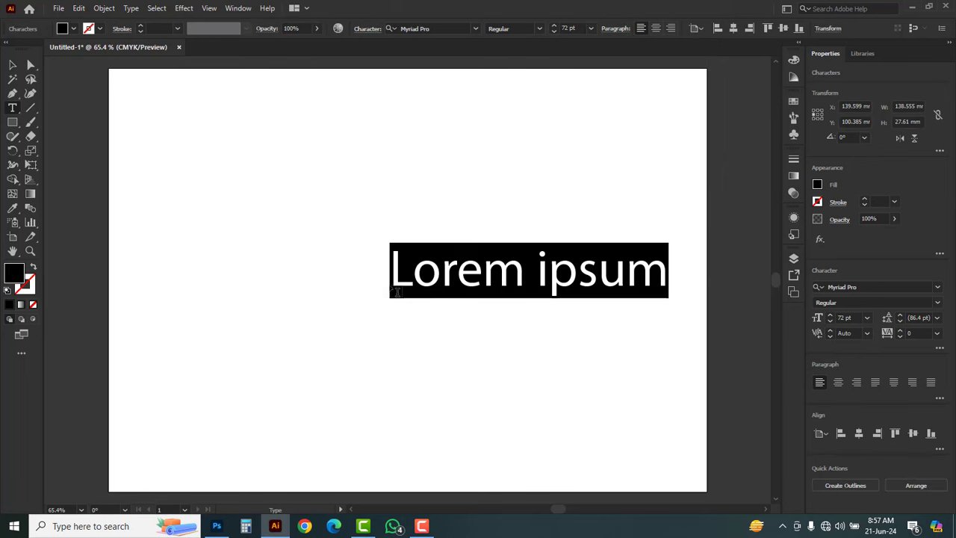
text(r)
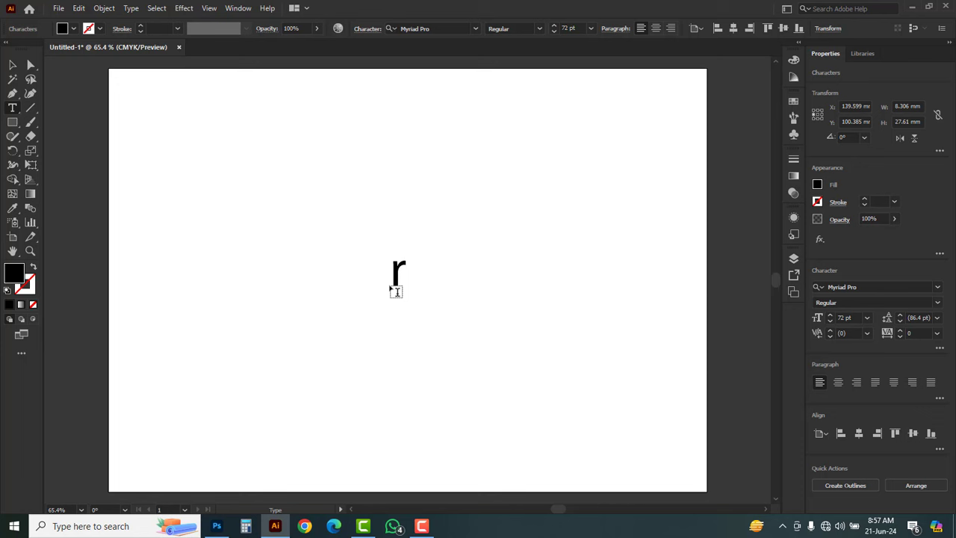
key(BackSpace)
text(RK)
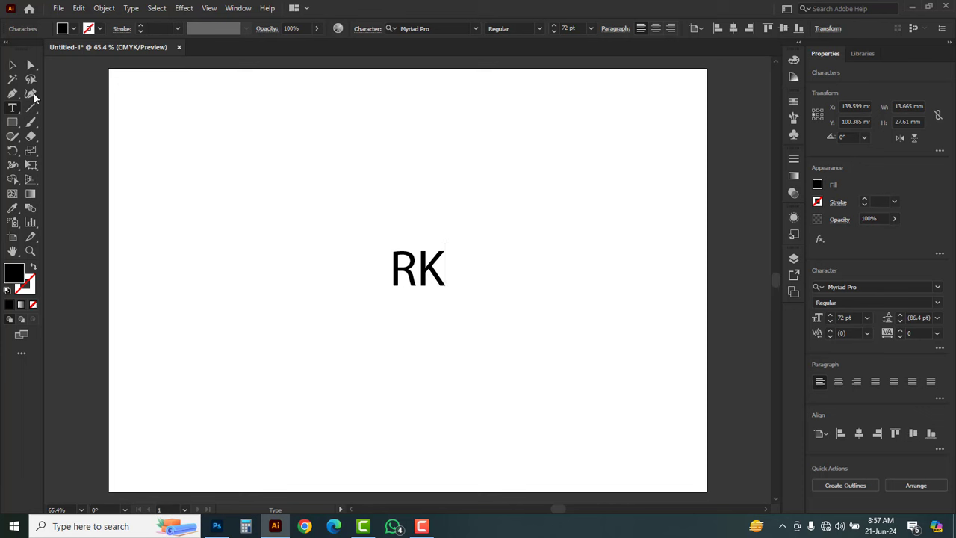
Enlarge the RK text proportionally to about 221 pt and place it near the artboard's centre.
click(12, 66)
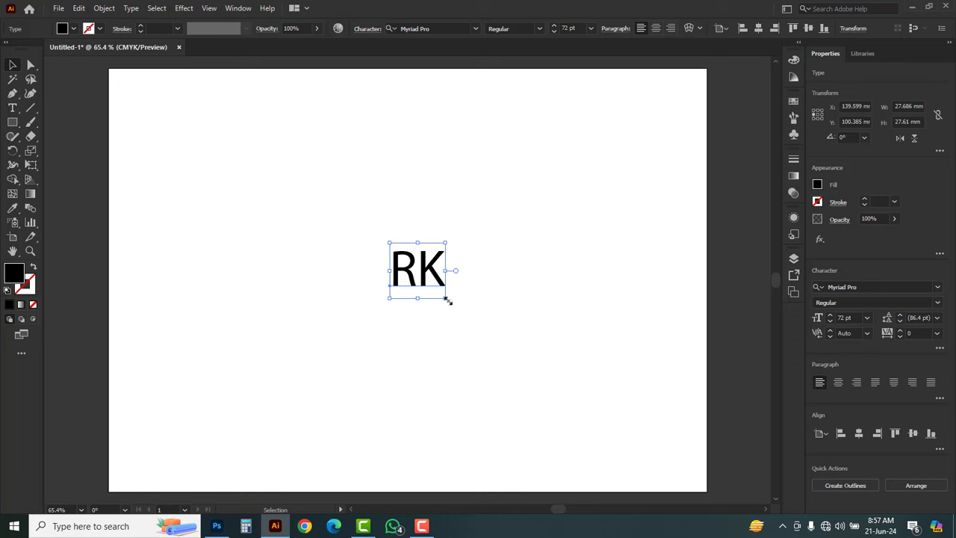
drag(445, 300, 521, 367)
key(ctrl+z)
drag(445, 298, 557, 409)
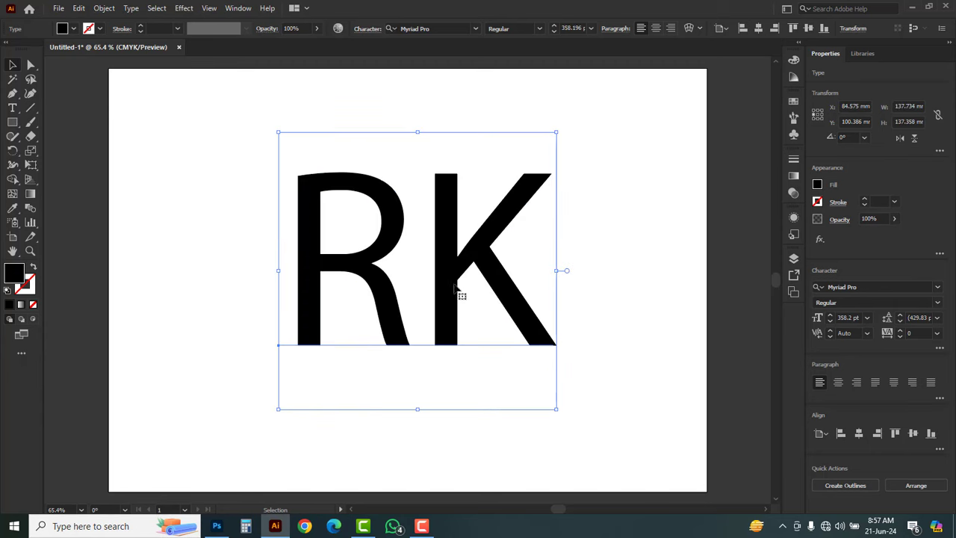
drag(446, 286, 436, 294)
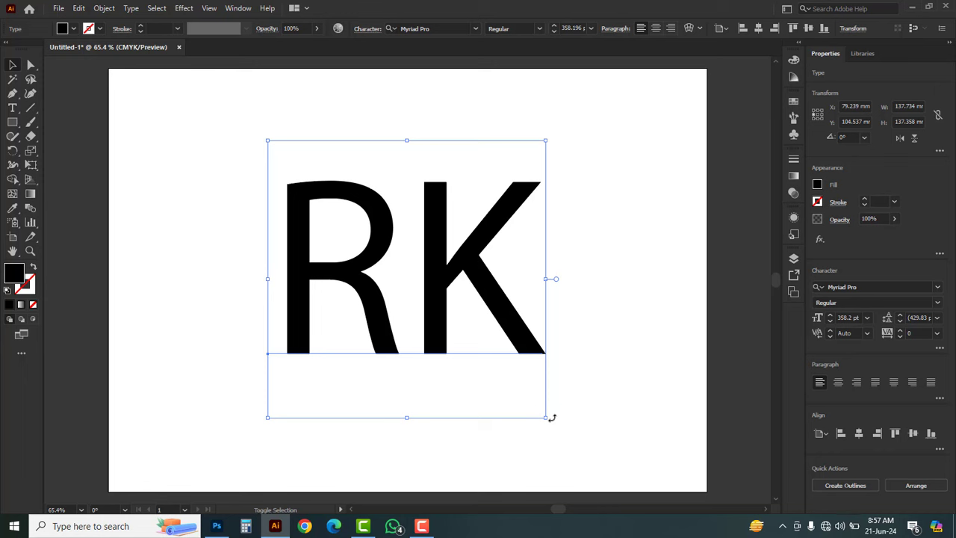
drag(547, 419, 498, 365)
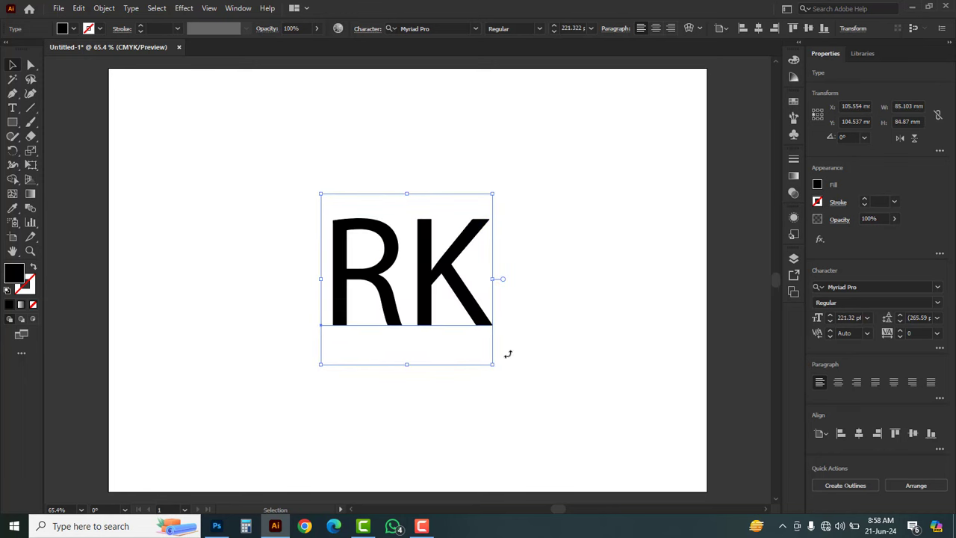
Change the RK text's font to Roboto with the Medium style.
click(476, 29)
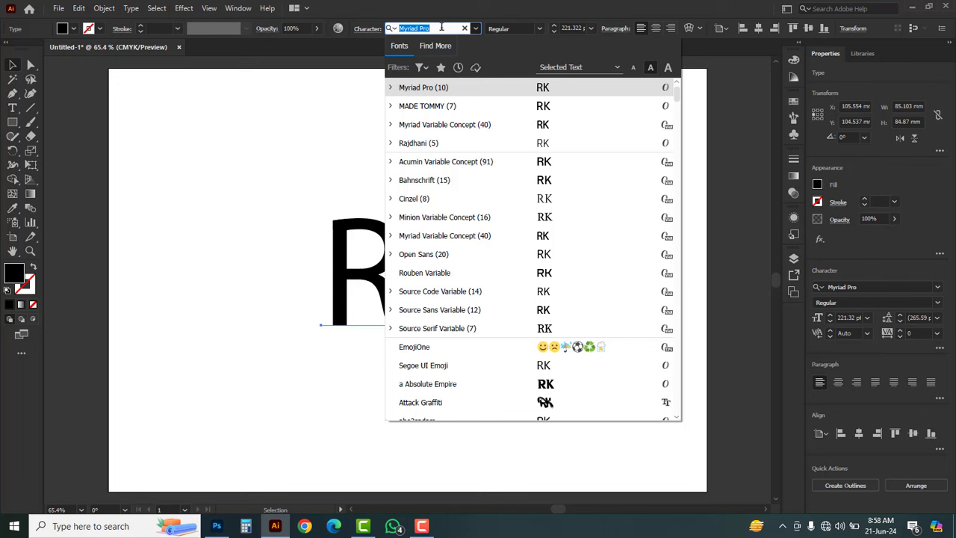
text(R)
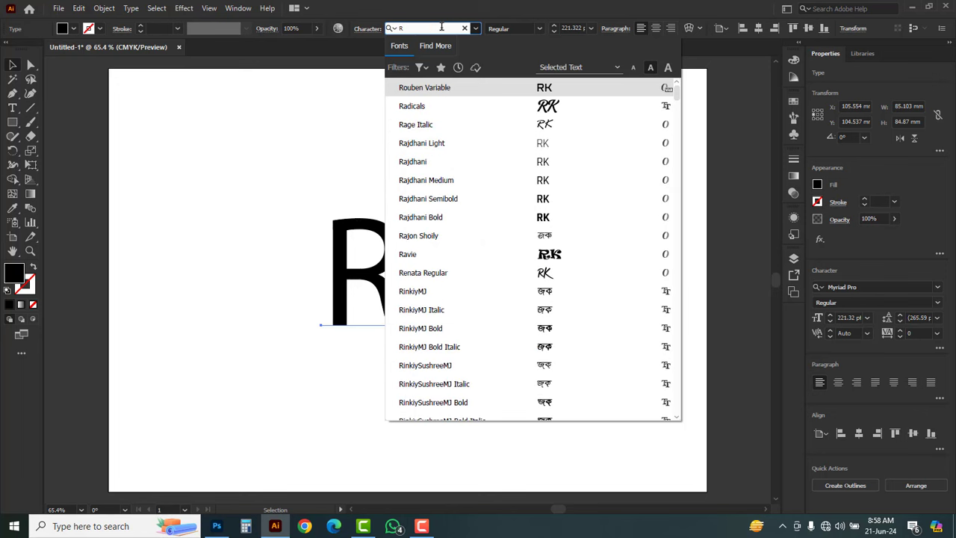
text(o)
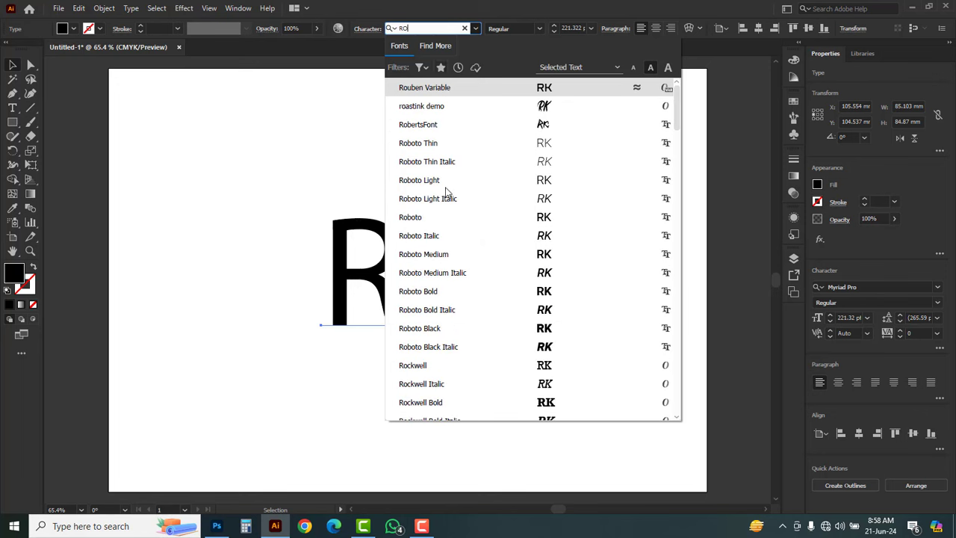
click(417, 218)
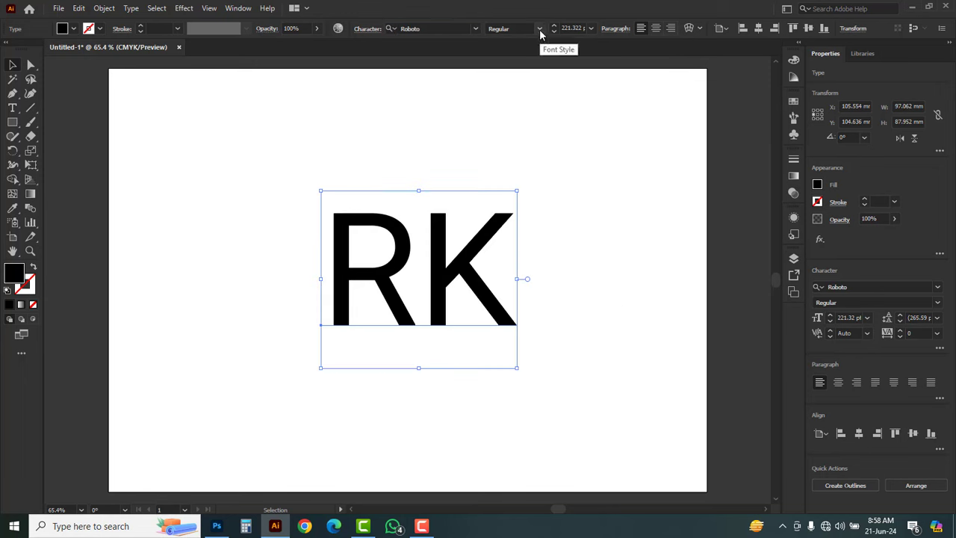
click(540, 30)
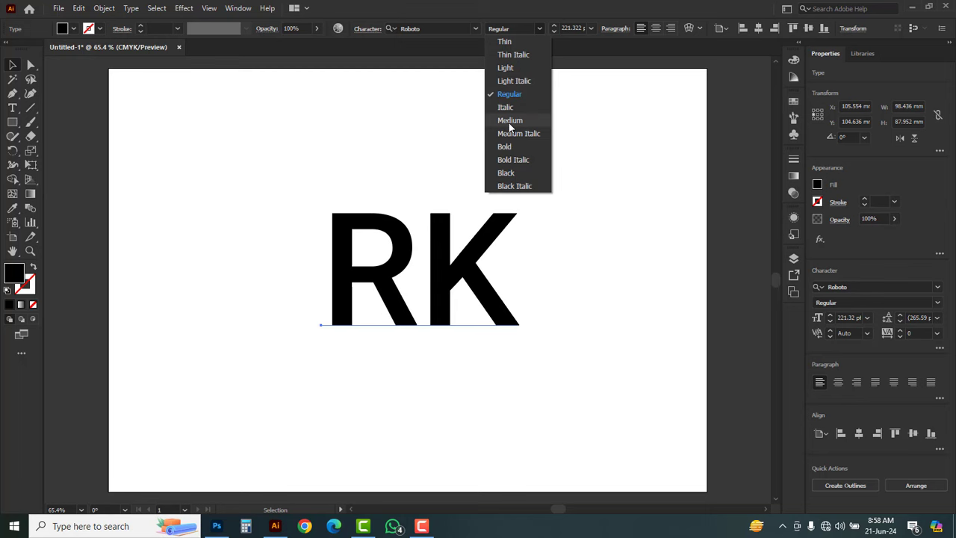
click(509, 123)
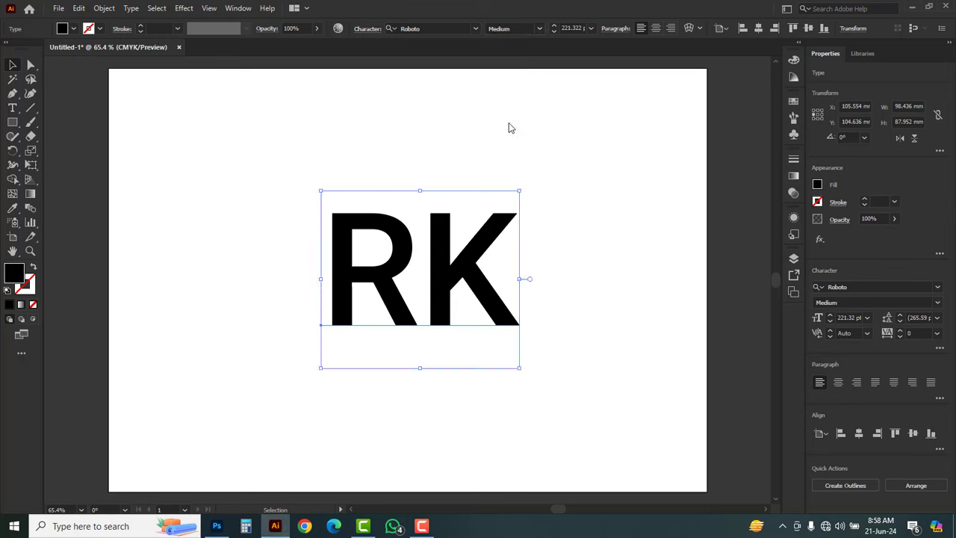
Convert the RK text to outlines.
click(561, 226)
click(487, 253)
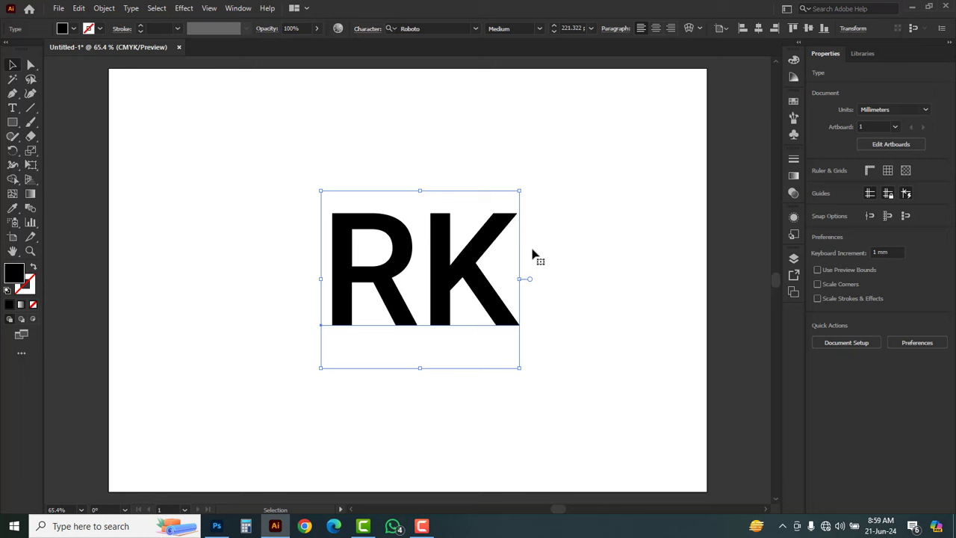
click(566, 209)
click(485, 240)
right_click(550, 215)
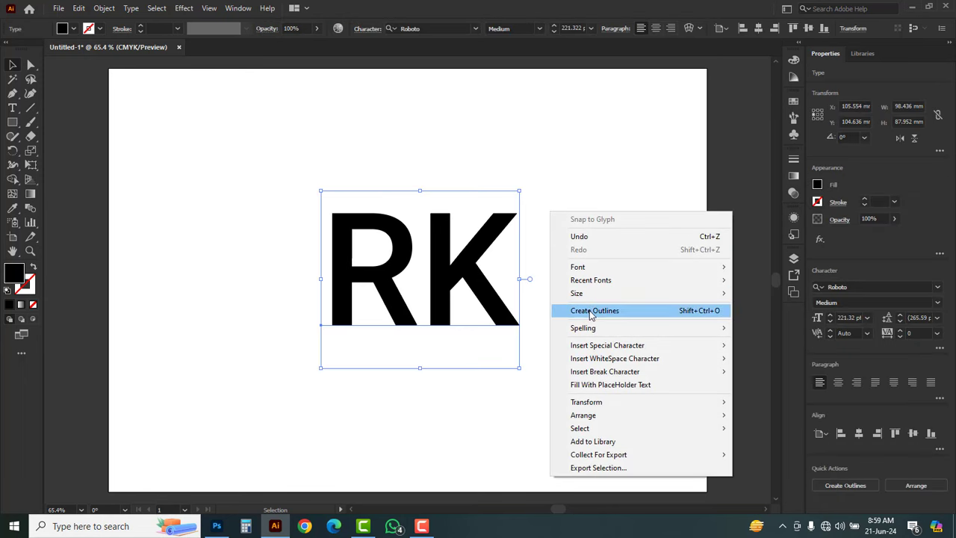
click(705, 317)
click(581, 265)
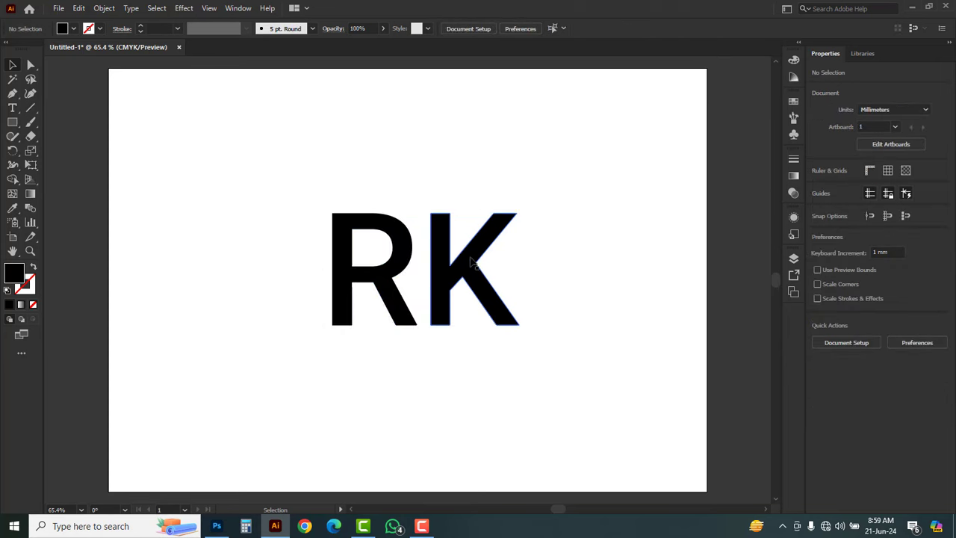
Shift the outlined RK slightly down and to the left, and ungroup it into separate letters.
mouse_move(470, 263)
mouse_down()
mouse_move(521, 240)
mouse_move(462, 278)
mouse_up()
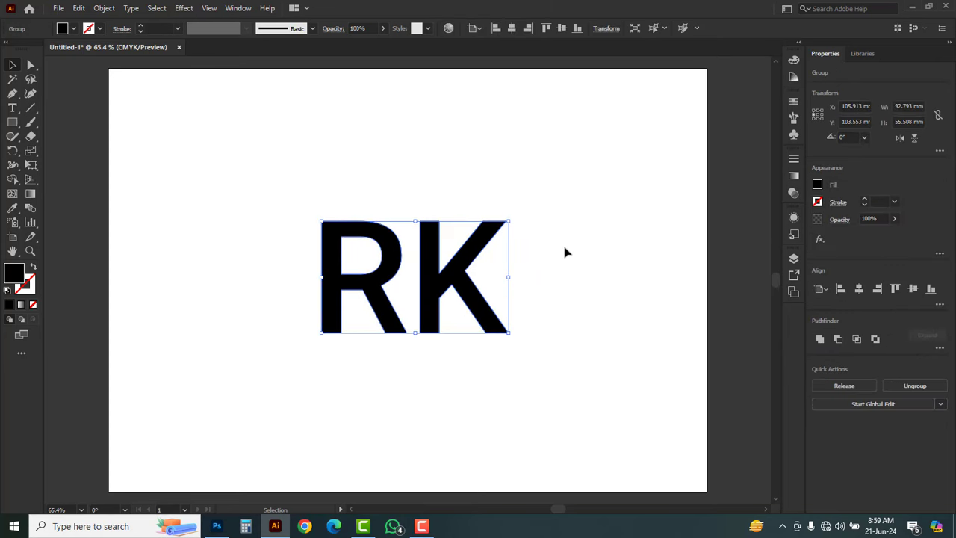
right_click(545, 223)
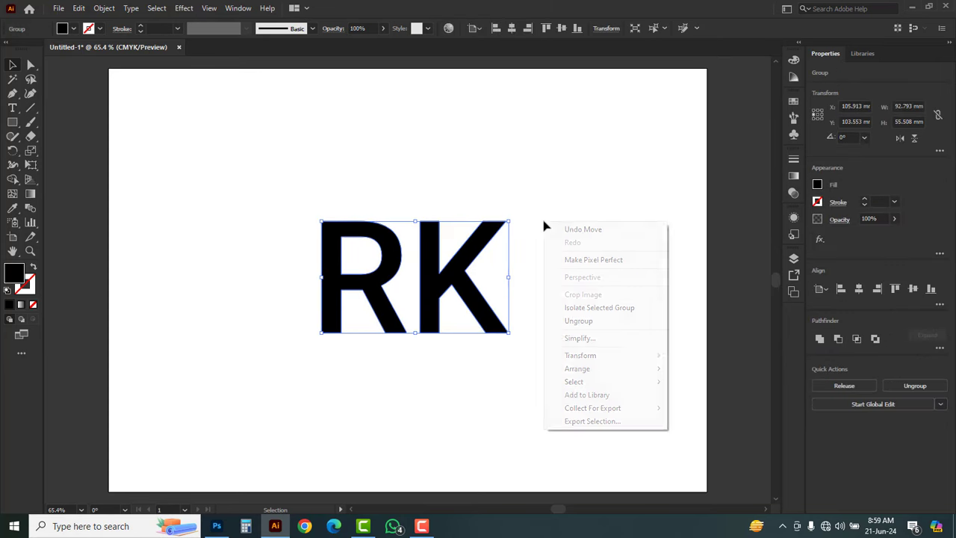
click(578, 320)
click(576, 309)
drag(460, 277, 523, 280)
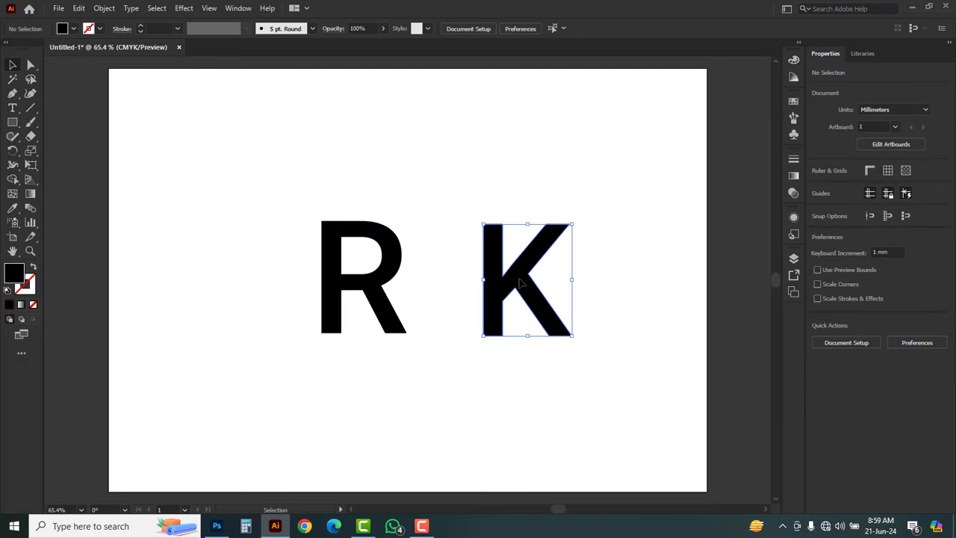
drag(373, 306, 363, 254)
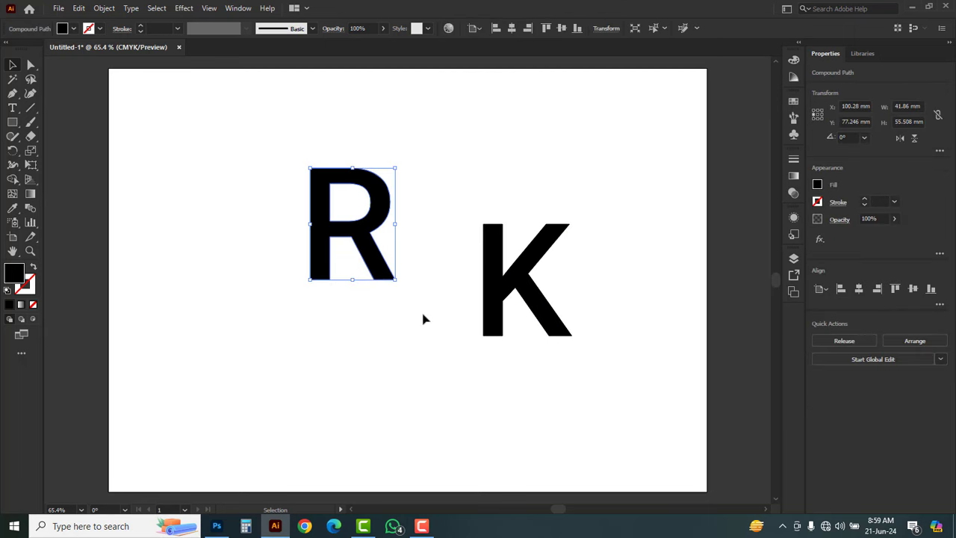
key(ctrl+z)
key(ctrl+z)
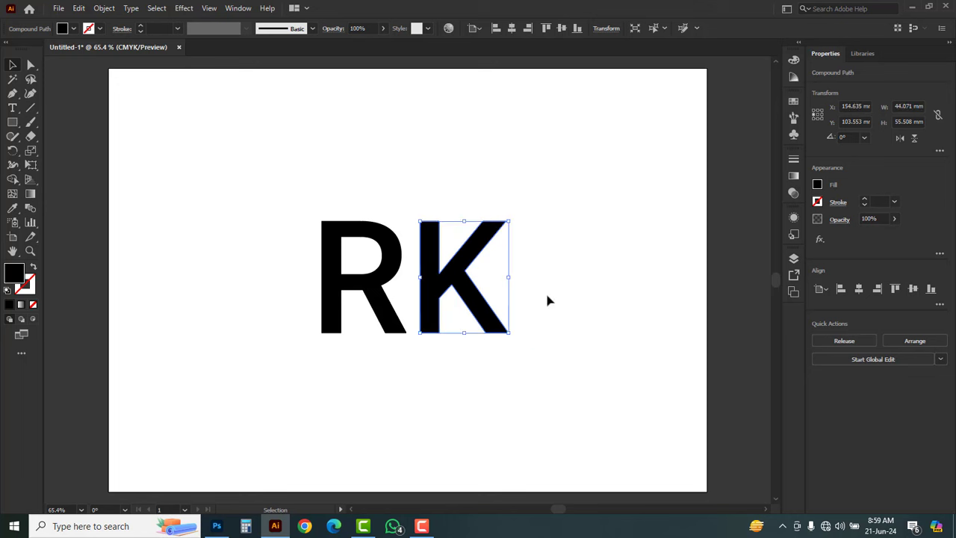
Duplicate the letter R to the left of the original and rotate the copy 90° counterclockwise.
click(554, 293)
drag(283, 226, 360, 297)
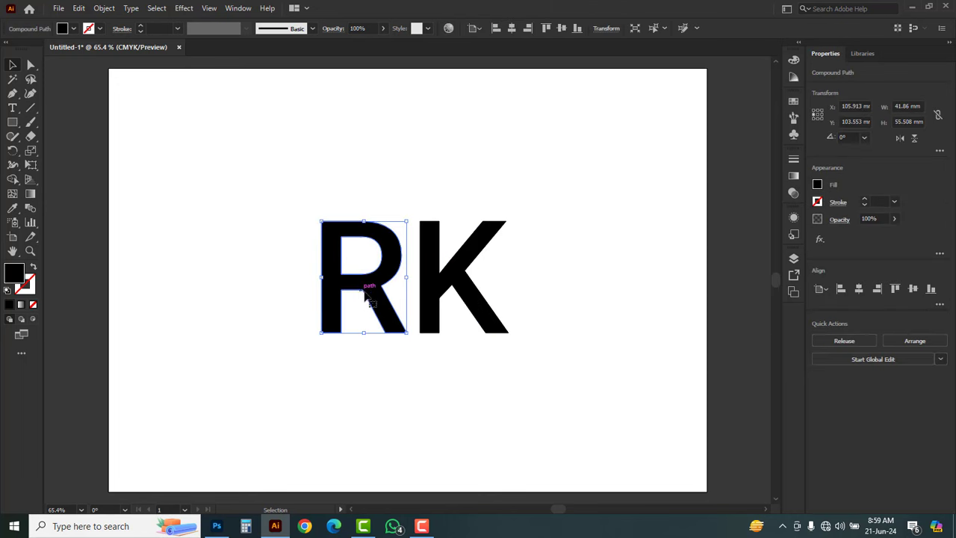
drag(375, 296, 273, 278)
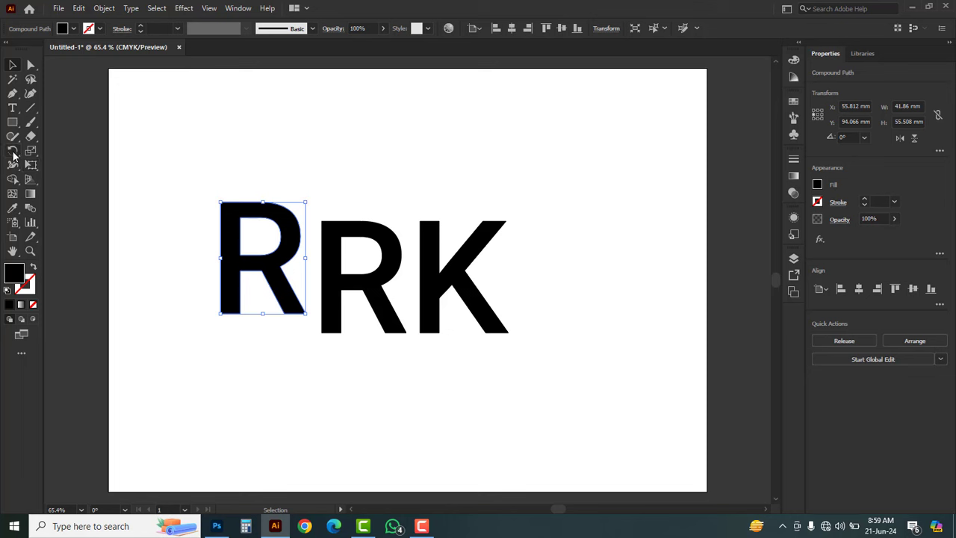
drag(13, 151, 64, 148)
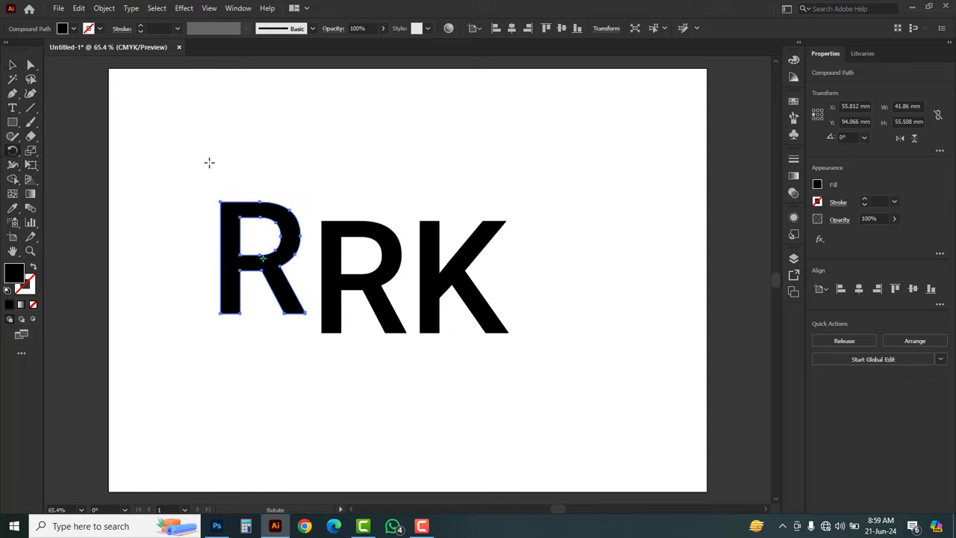
drag(319, 179, 186, 188)
click(13, 65)
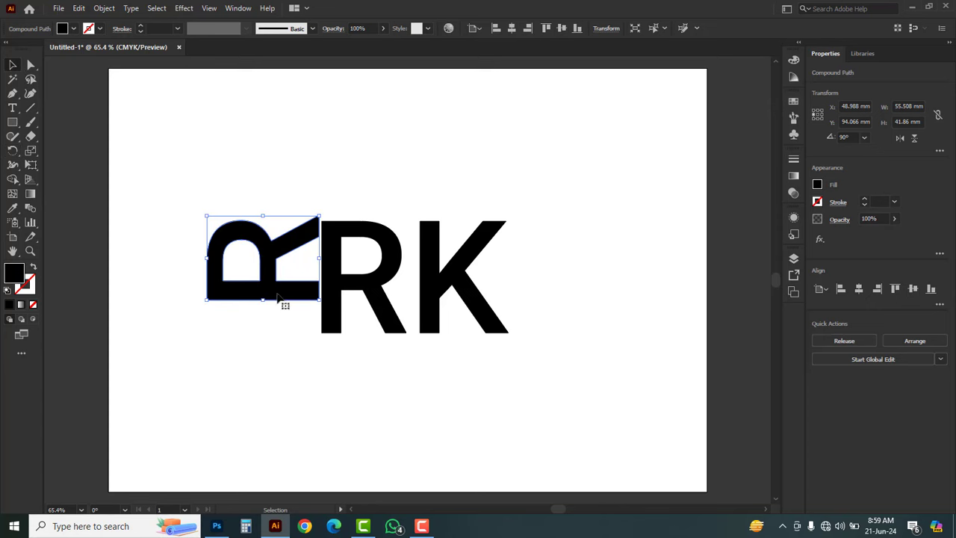
Move the rotated R over the upright R's stem in outline view, aligning its long bar's upper edge with the top of the upright R's counter.
drag(303, 295, 451, 327)
key(z)
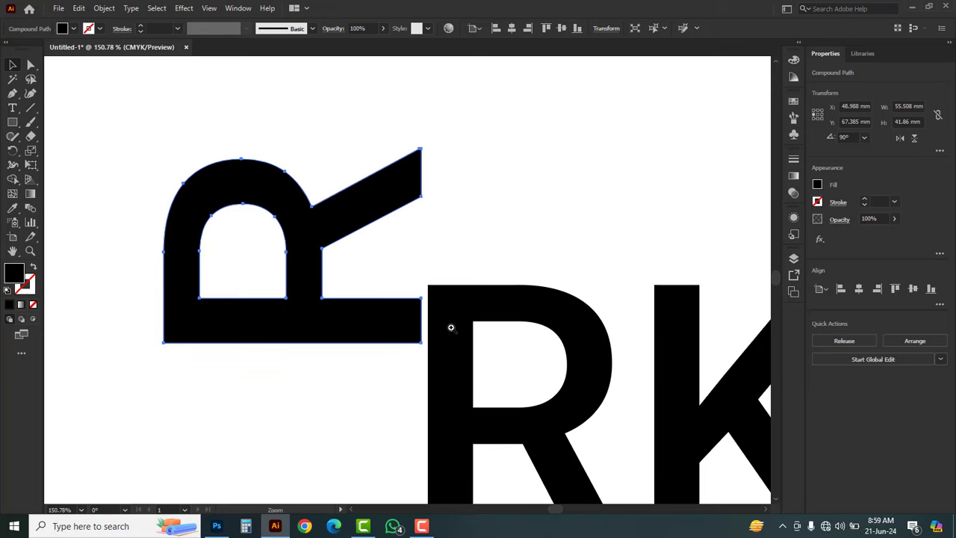
click(441, 325)
click(395, 292)
key(a)
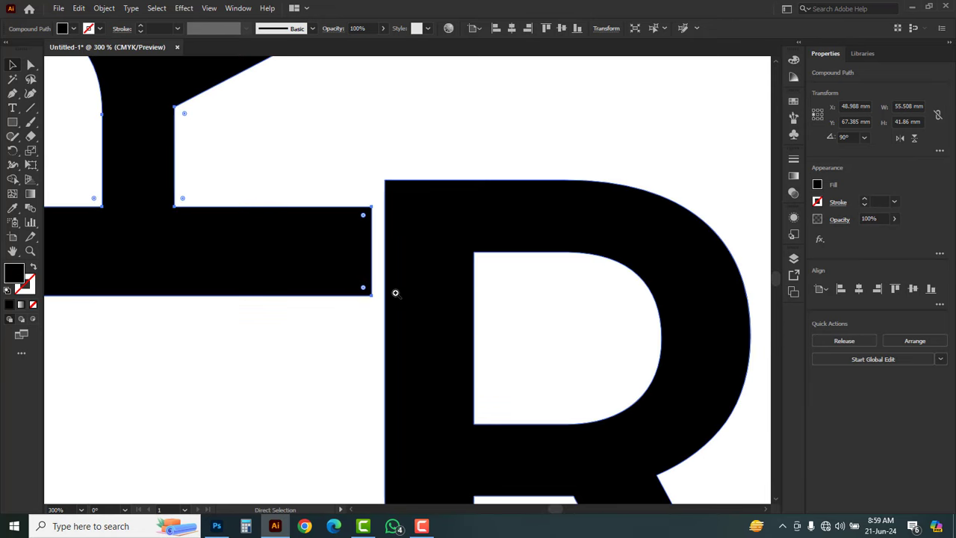
key(ctrl+y)
key(v)
click(347, 336)
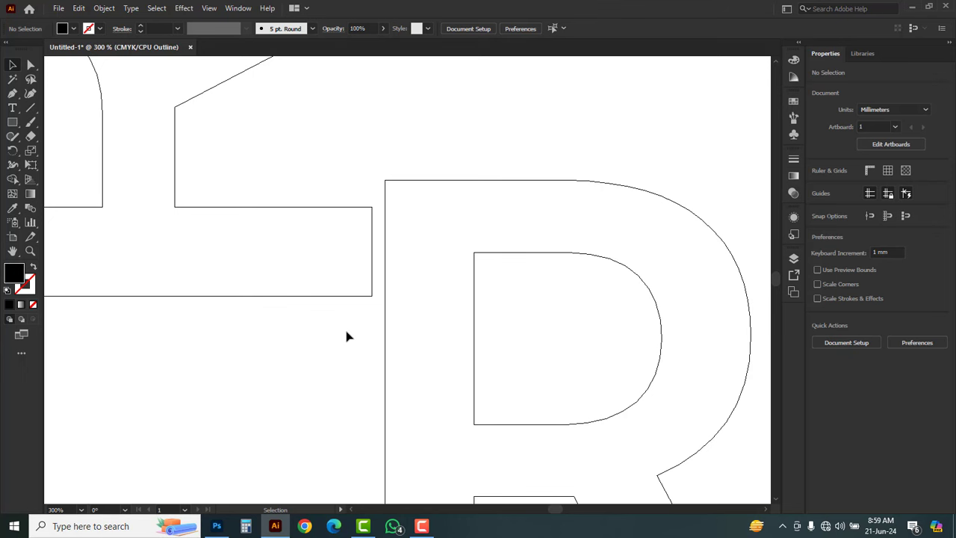
ctrl+alt+click(343, 327)
drag(367, 346, 316, 325)
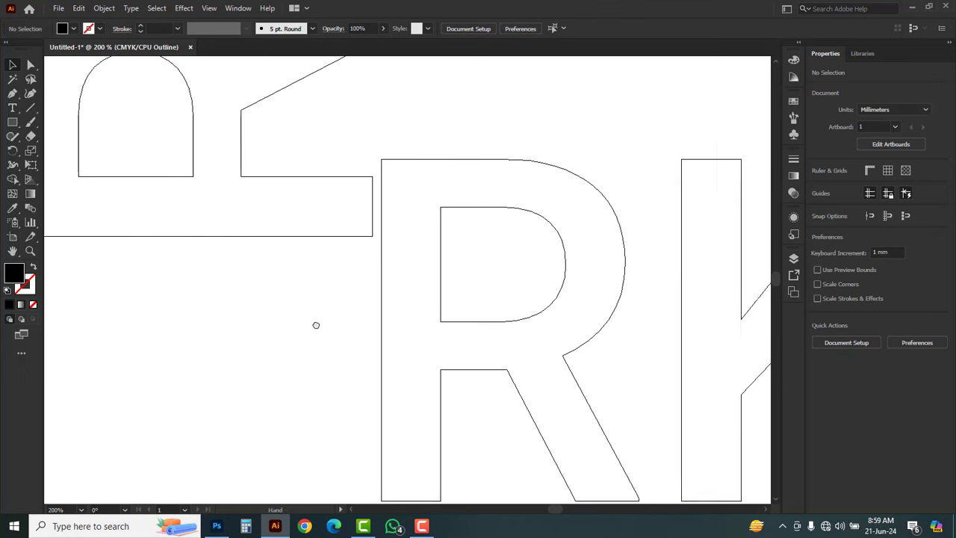
drag(367, 176, 471, 208)
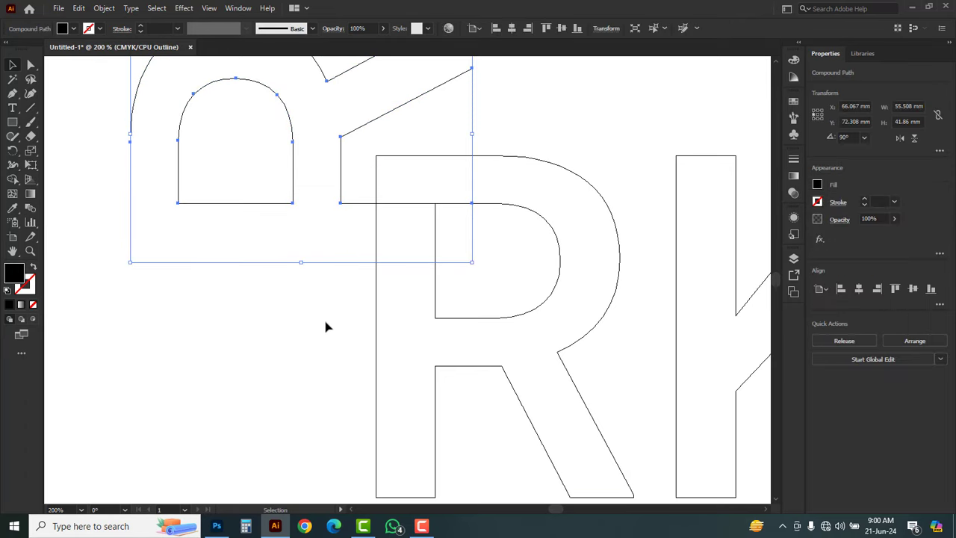
key(a)
key(ctrl+y)
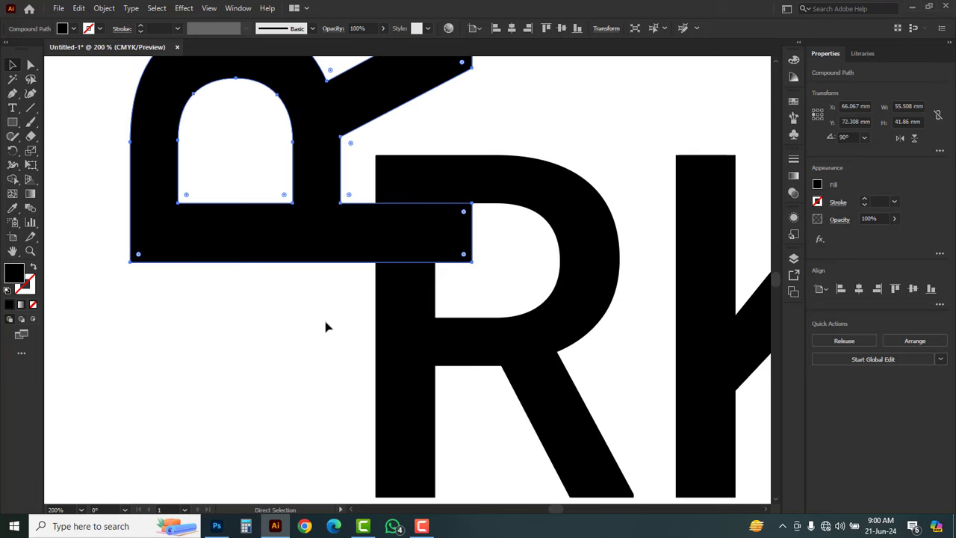
Cut the overlap out of the upright R's stem with the Shape Builder and remove the rotated R.
ctrl+alt+click(324, 322)
ctrl+alt+click(333, 322)
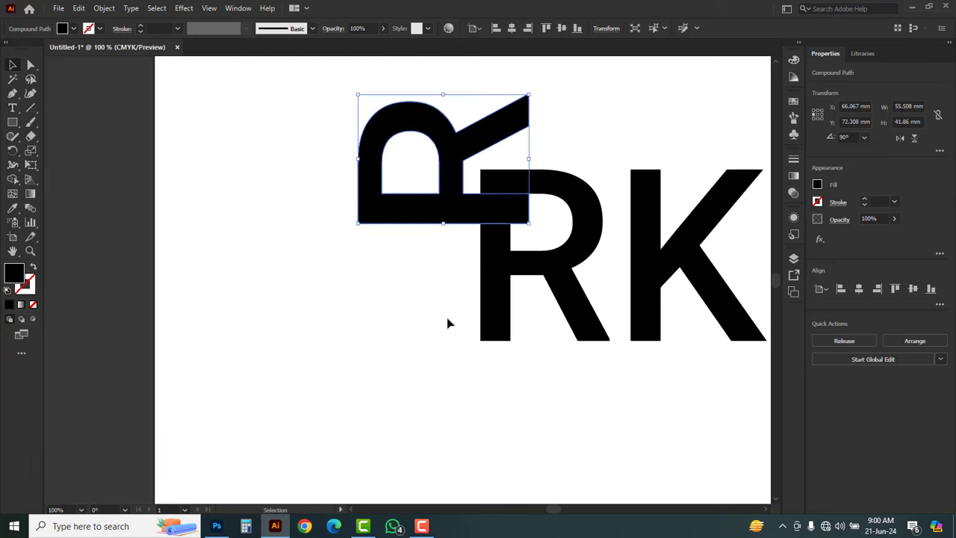
drag(604, 305, 372, 305)
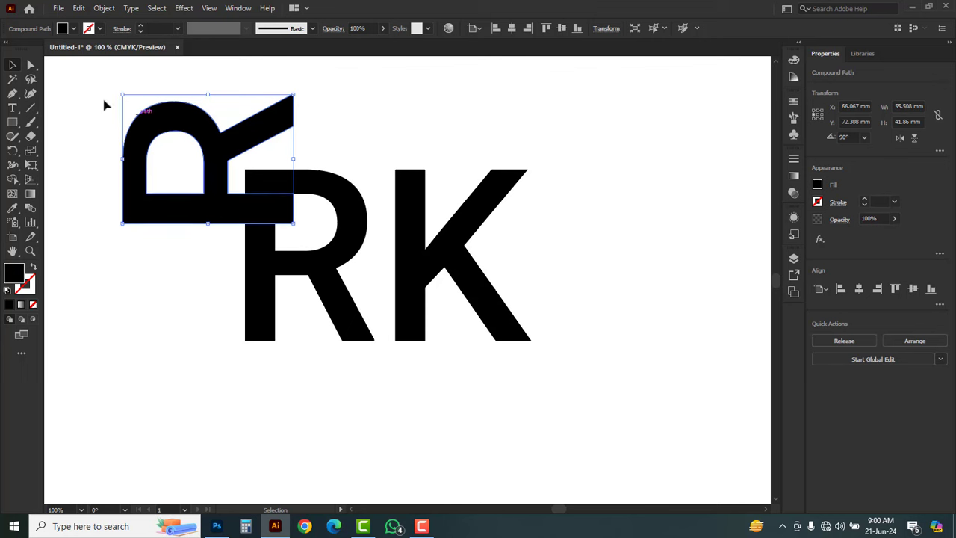
drag(80, 84, 305, 275)
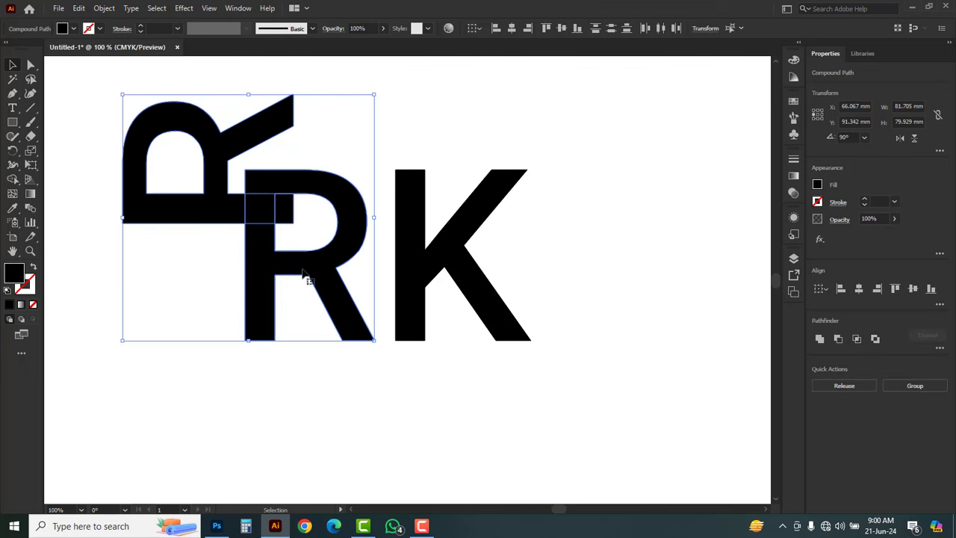
mouse_move(13, 179)
mouse_down()
mouse_move(84, 181)
mouse_move(118, 210)
mouse_move(288, 211)
mouse_up()
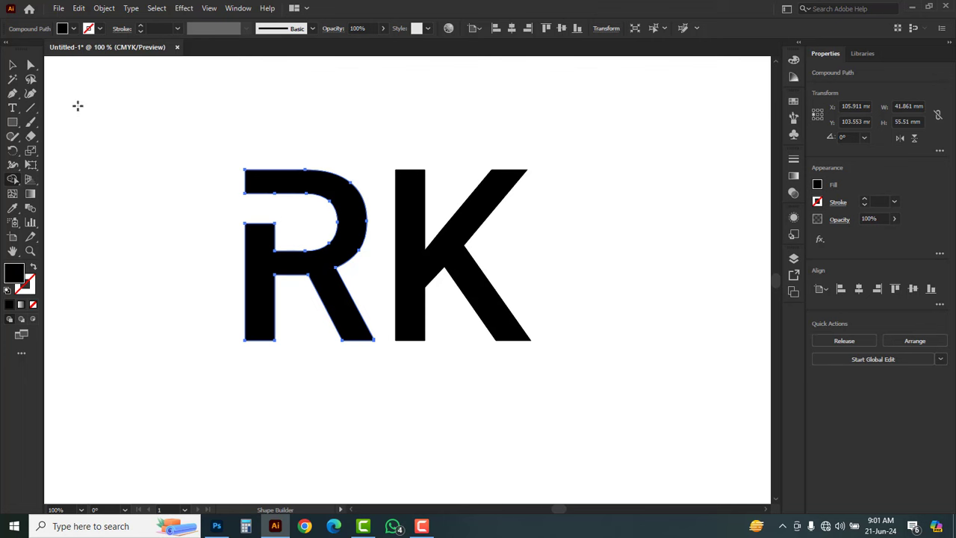
click(14, 65)
click(375, 223)
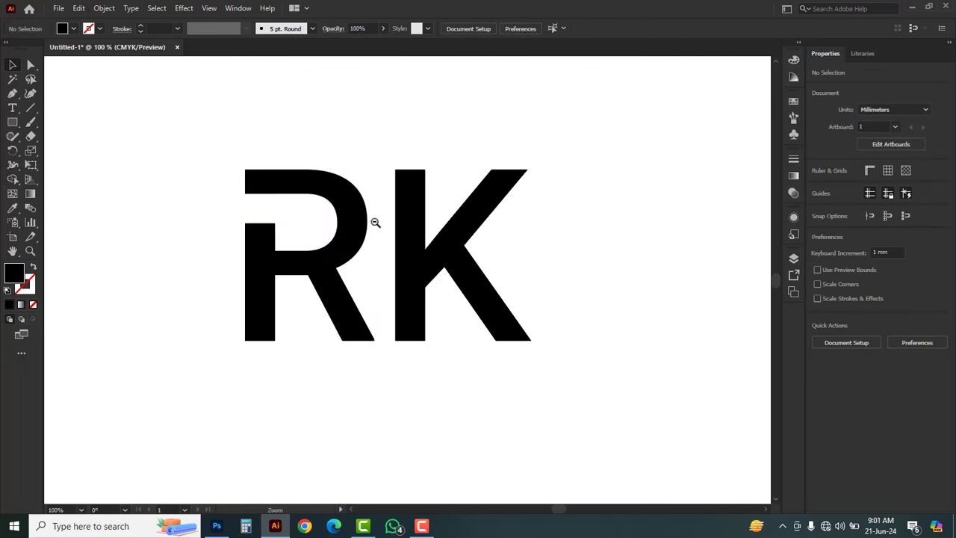
Draw a circle about 131 mm in diameter around the RK letters, centred on the artboard.
ctrl+alt+click(375, 223)
scroll(403, 346, down, 2)
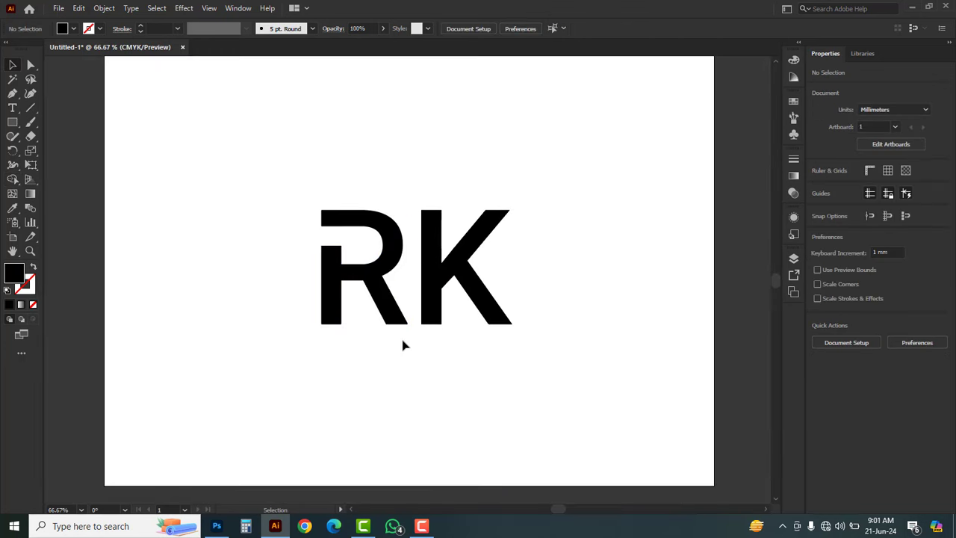
click(11, 124)
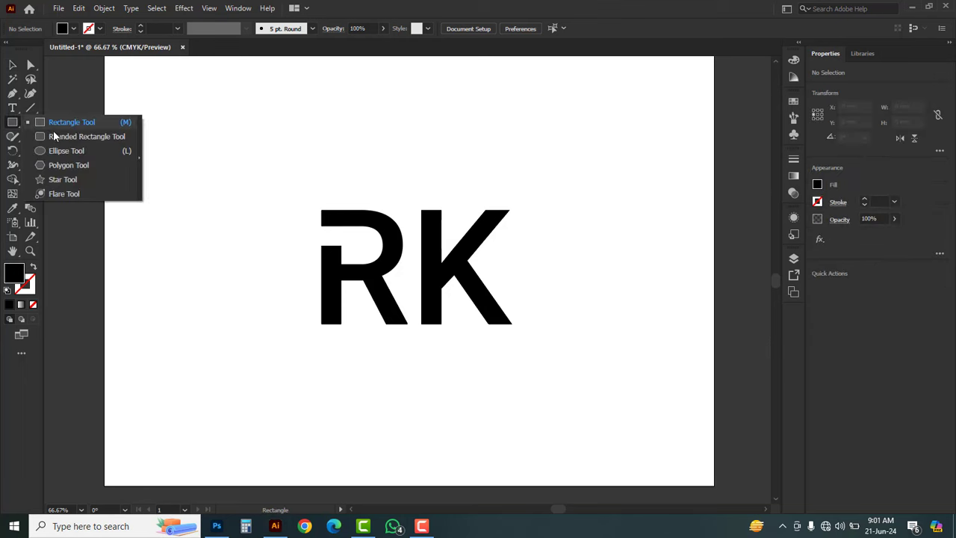
click(70, 152)
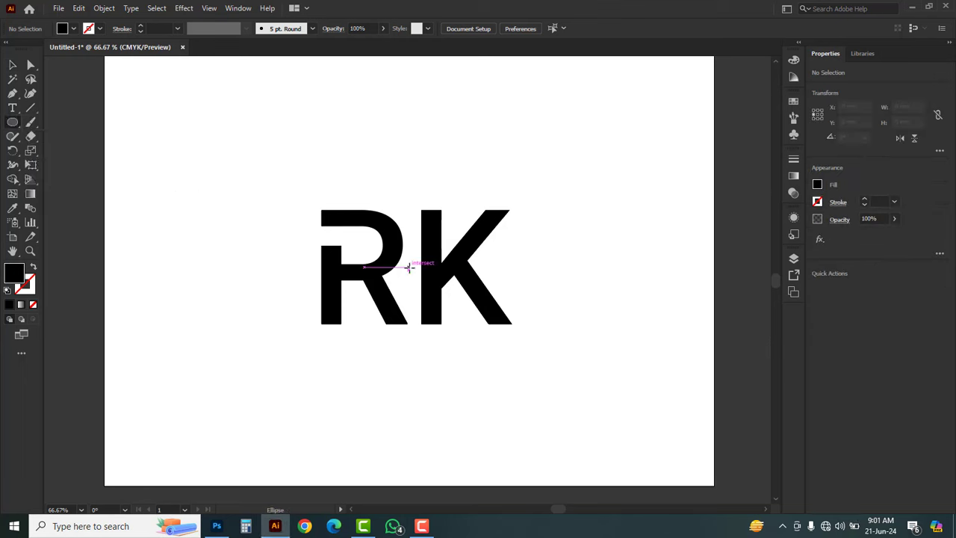
drag(408, 268, 520, 402)
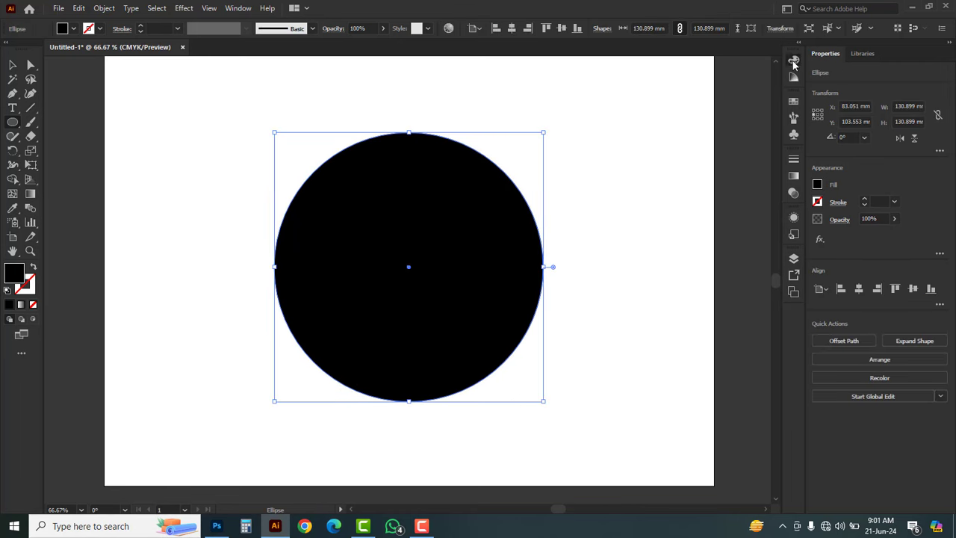
Give the circle no fill and a black 1 pt stroke.
click(794, 60)
click(774, 55)
click(822, 58)
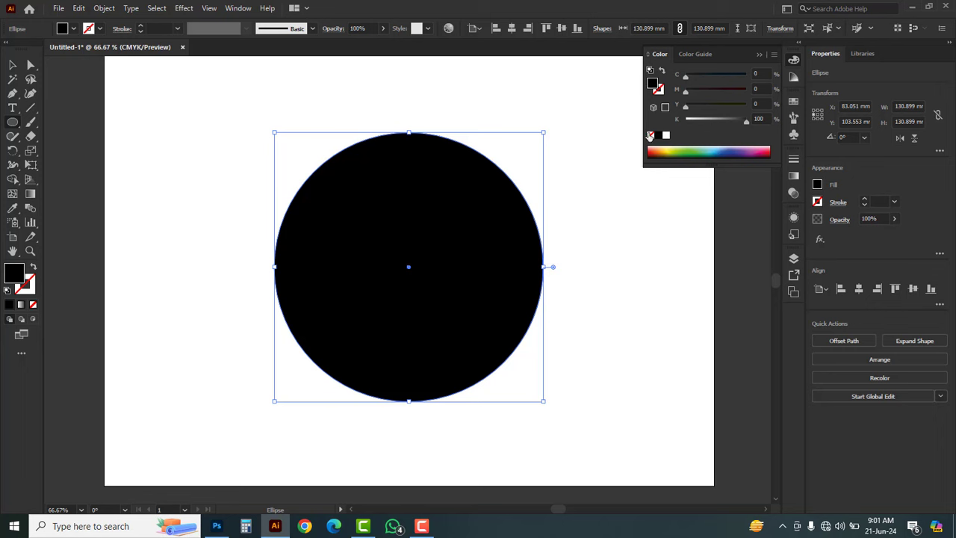
click(650, 135)
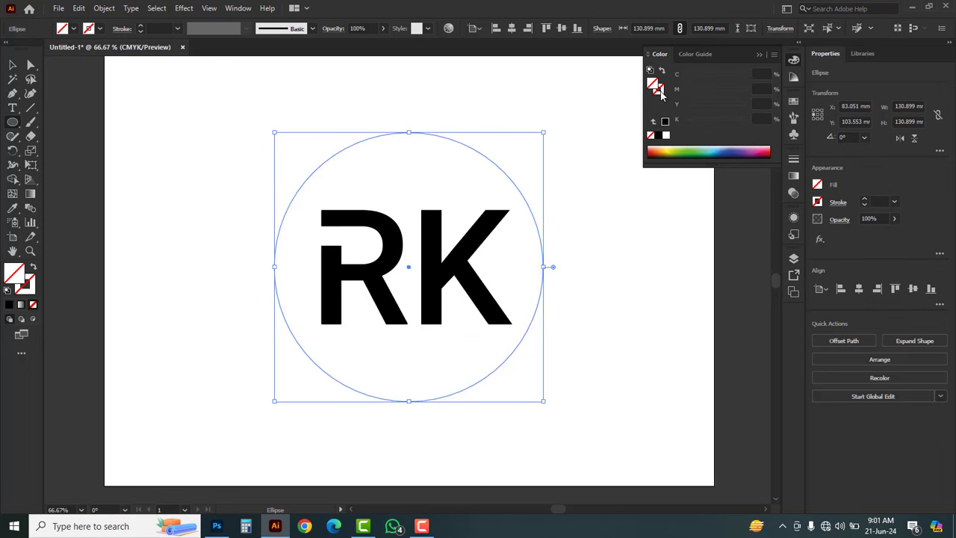
click(658, 135)
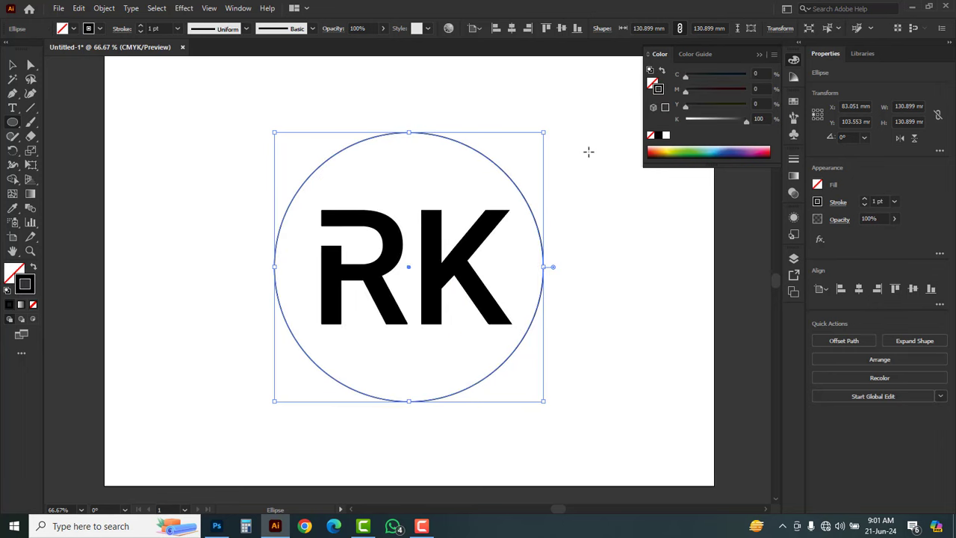
Create a smaller concentric circle inside the first with Offset Path at -7 mm and miter joins.
click(104, 8)
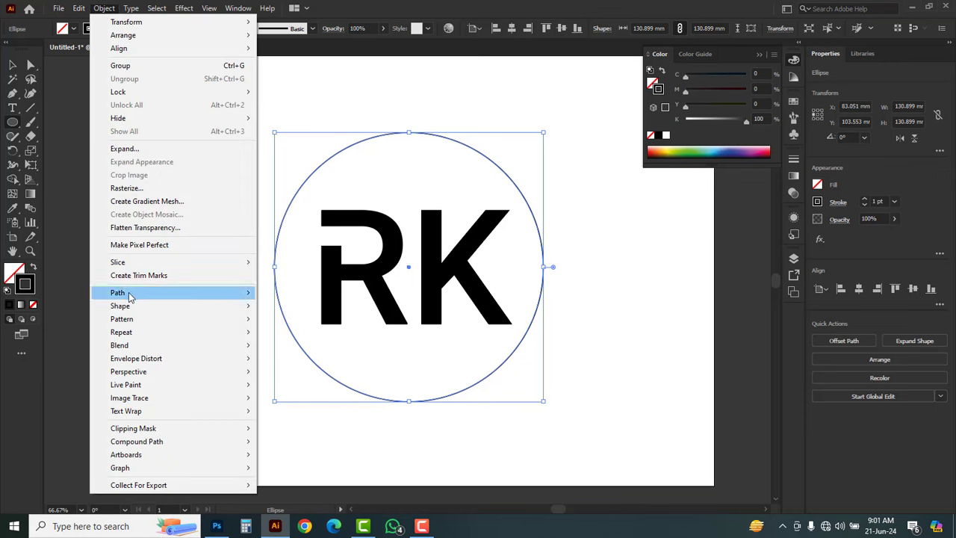
mouse_move(131, 296)
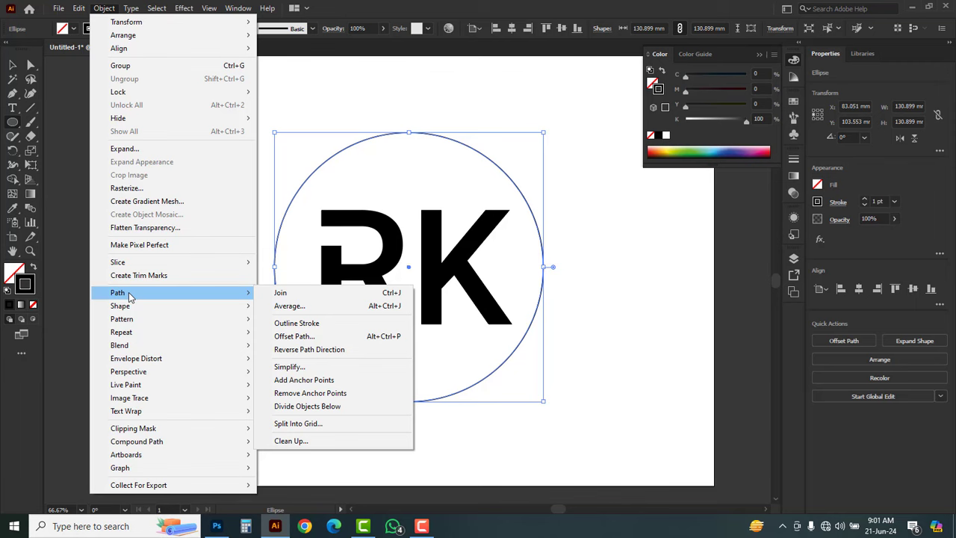
click(310, 338)
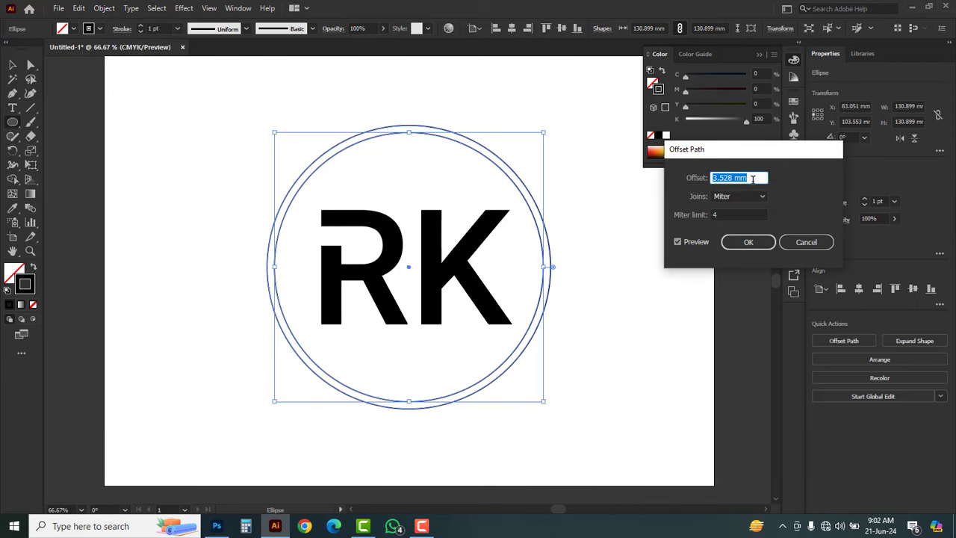
key(Up)
key(Up)
key(Up)
key(Down)
key(Down)
key(Down)
key(Down)
key(Down)
key(Down)
key(Down)
key(Down)
key(Down)
key(Down)
key(Down)
key(Down)
key(Down)
key(Down)
key(Down)
key(Down)
key(Down)
key(Down)
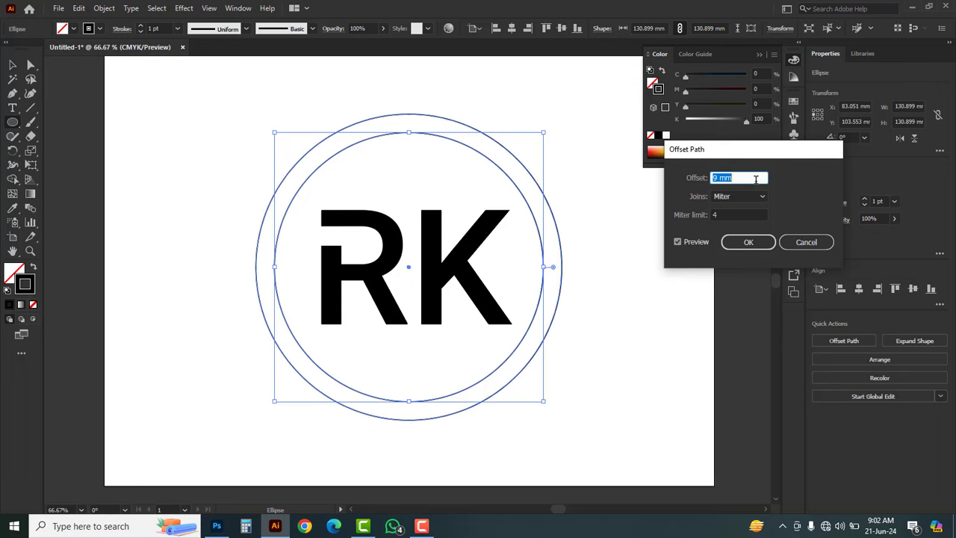
key(Down)
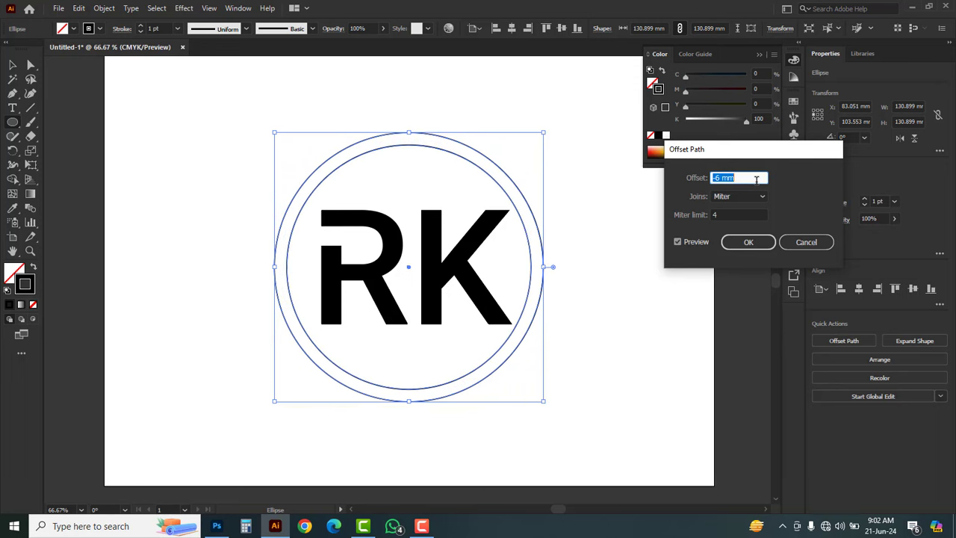
key(Down)
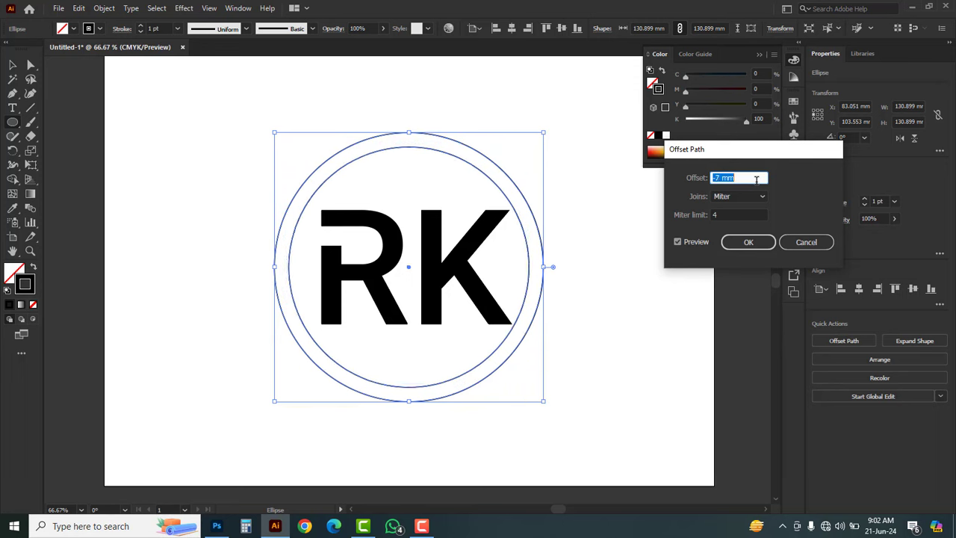
click(745, 243)
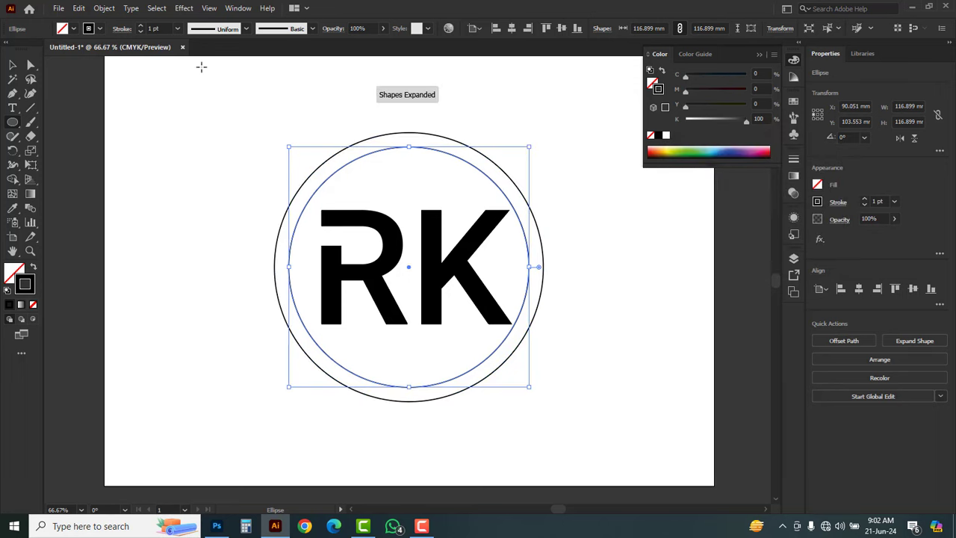
Nudge the letters R and K together 2 mm to the left within the circles.
click(13, 65)
click(209, 148)
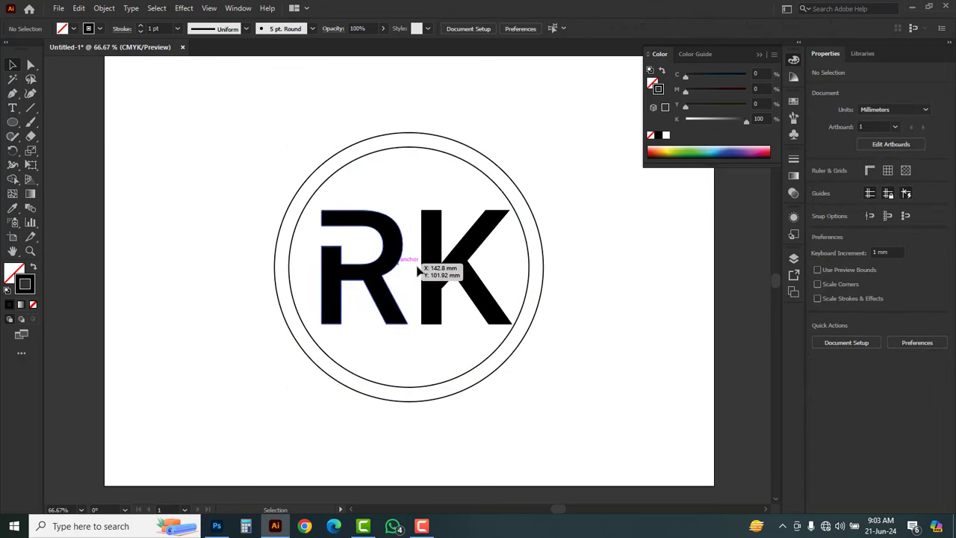
click(435, 273)
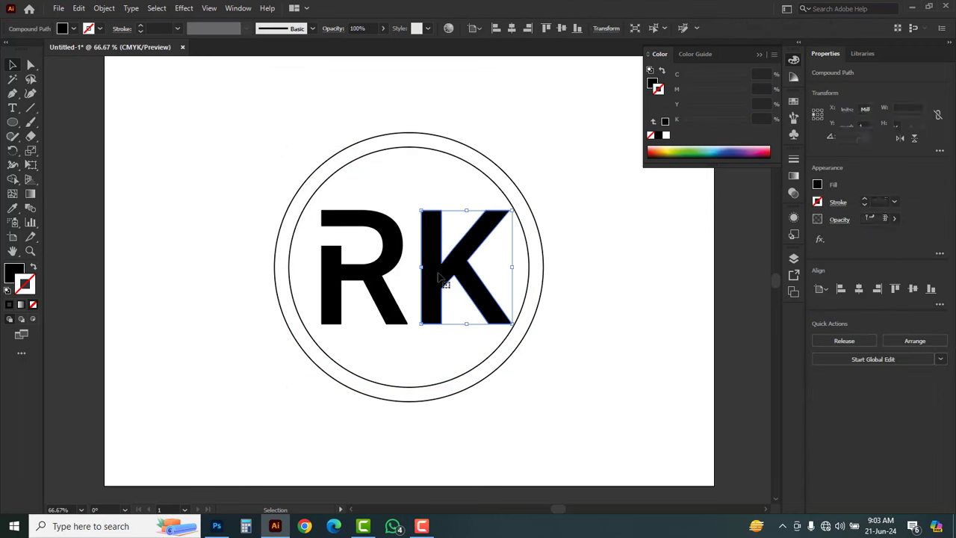
shift+click(369, 281)
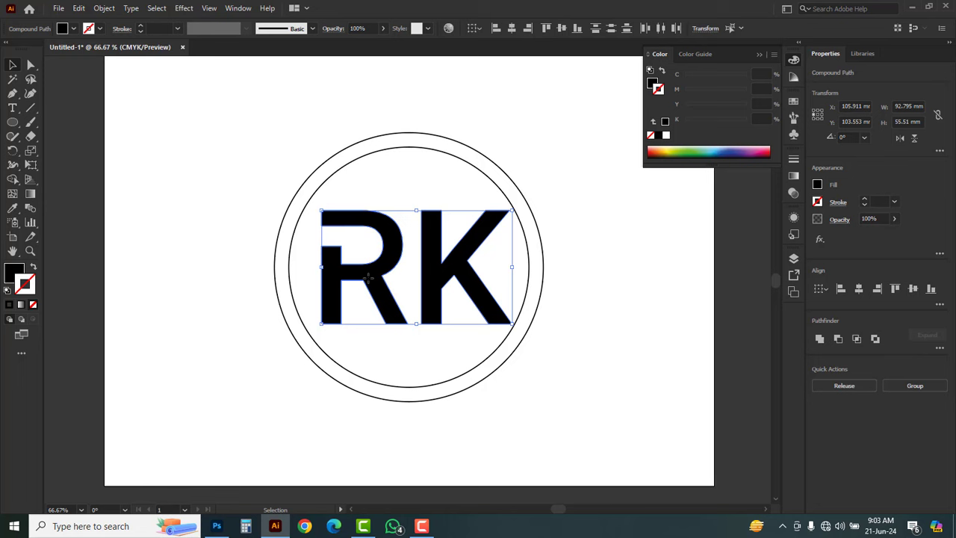
key(Left)
key(Left)
key(Left)
key(Left)
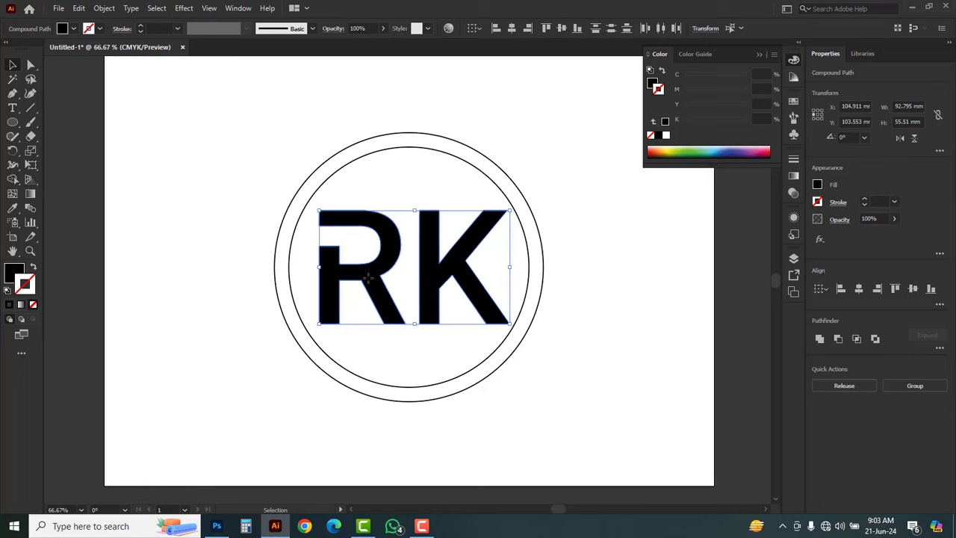
key(Left)
key(Left)
key(Left)
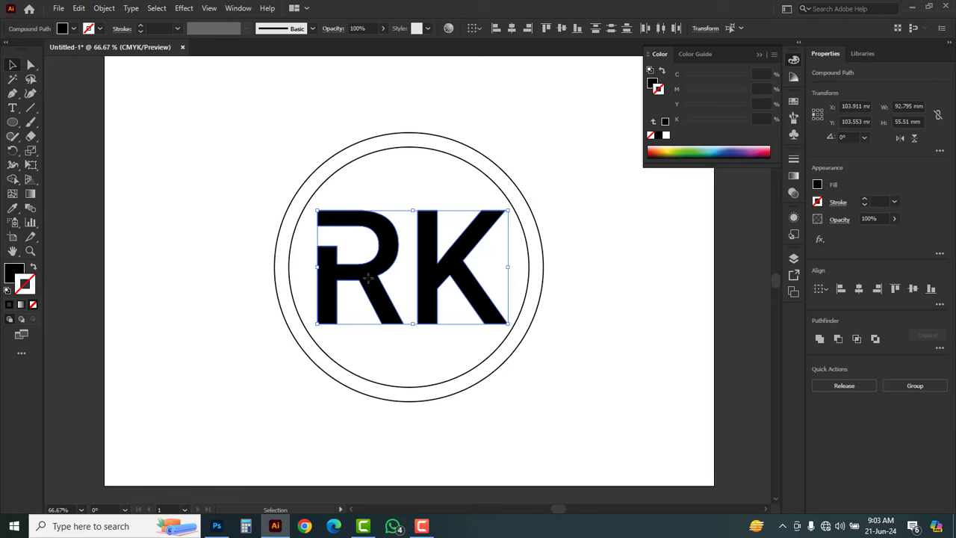
click(588, 247)
Extend the R's upper bar horizontally leftward past the outer circle by shifting its two end anchor points.
drag(28, 68, 92, 65)
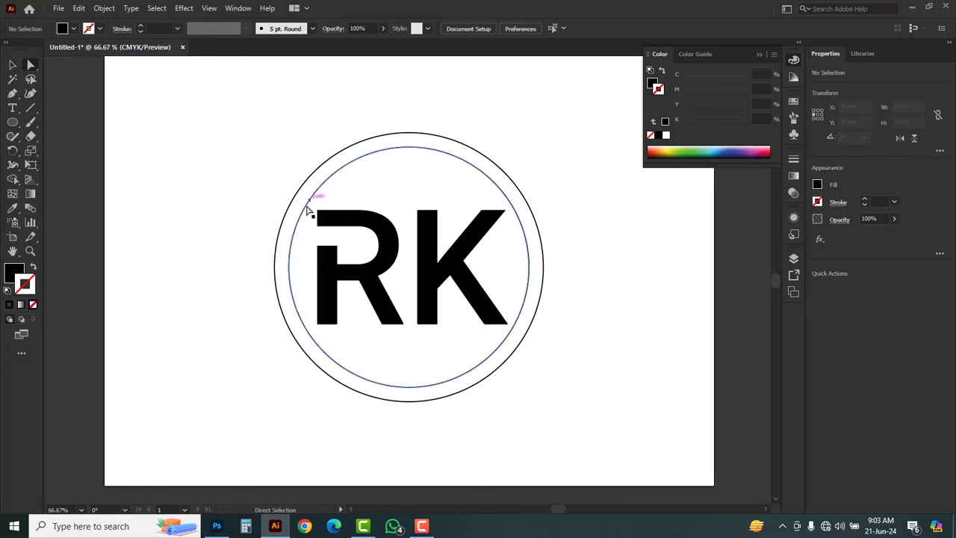
drag(313, 205, 325, 235)
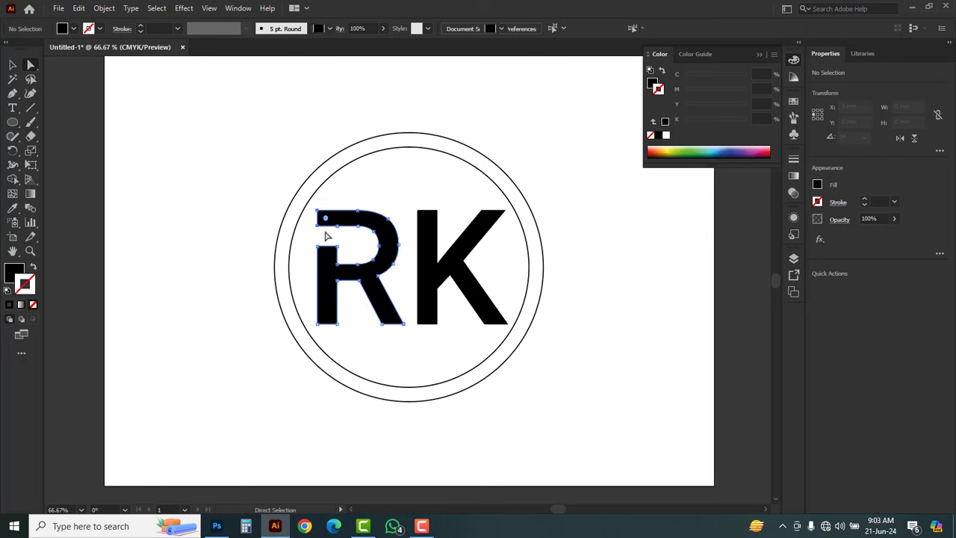
click(408, 247)
click(264, 233)
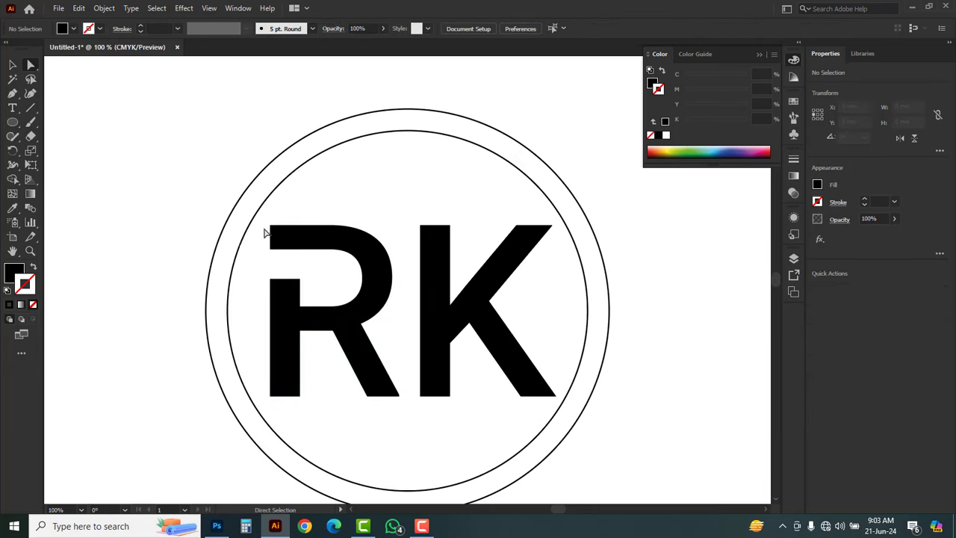
drag(263, 227, 279, 262)
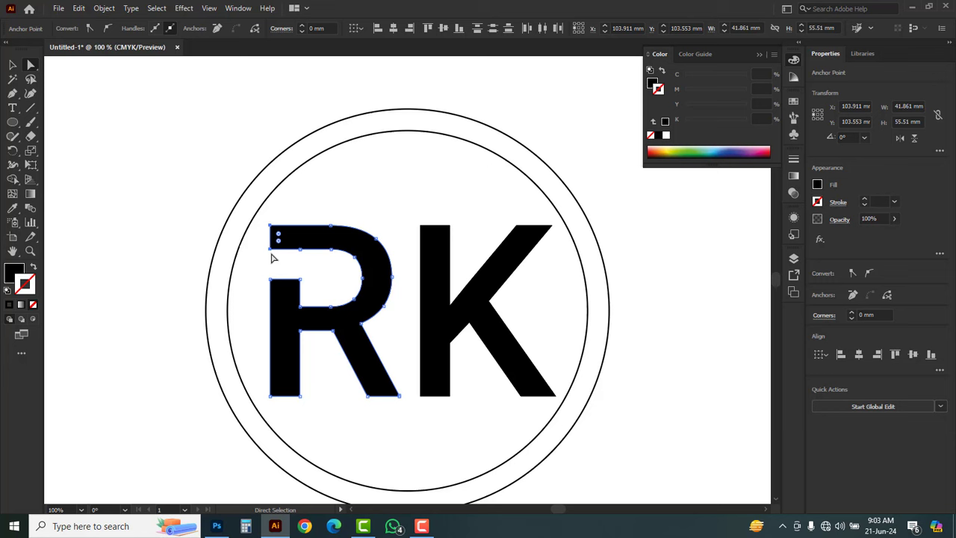
key(shift+Left)
key(shift+Left)
key(shift+Left)
key(shift+Left)
key(shift+Left)
key(shift+Left)
key(shift+Left)
key(shift+Left)
key(shift+Left)
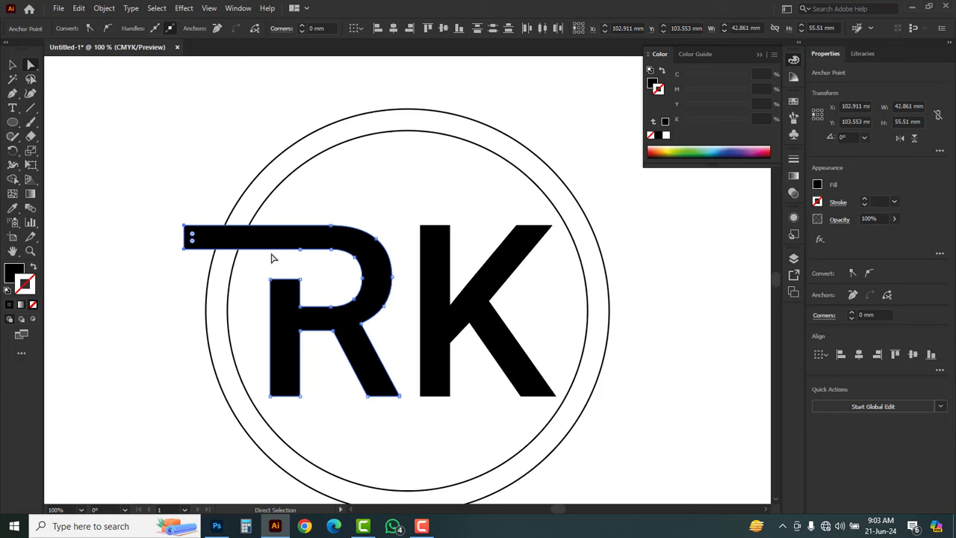
Nudge the two end anchor points of the R's upper bar rightward until they line up with the stem's left edge.
key(v)
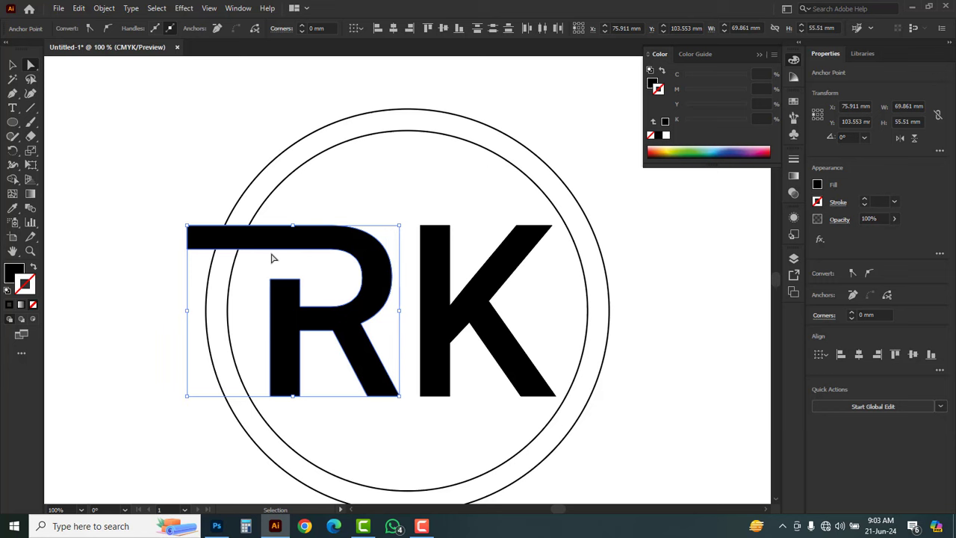
key(Right)
key(Right)
key(Right)
key(Right)
key(Right)
key(Right)
key(Right)
key(Right)
key(Right)
key(Right)
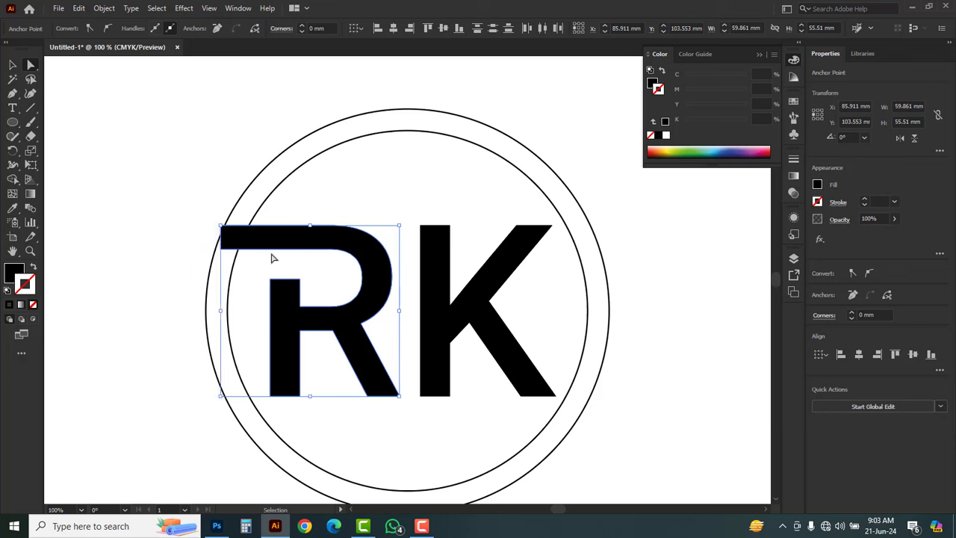
key(Right)
key(Right)
key(Right)
key(Right)
key(Right)
key(Right)
key(Right)
key(Right)
key(Right)
key(Right)
key(Right)
key(Right)
key(Right)
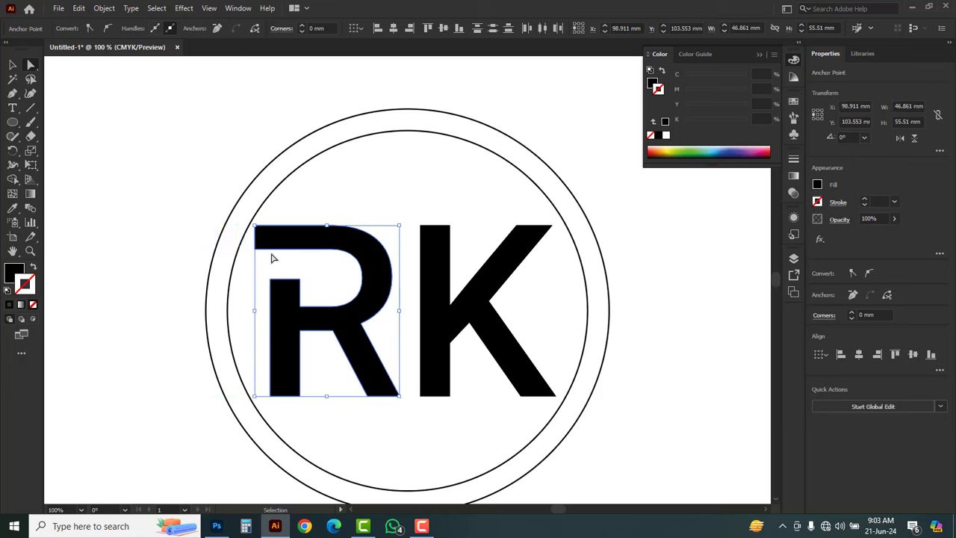
key(Right)
key(Right)
key(Right)
key(Right)
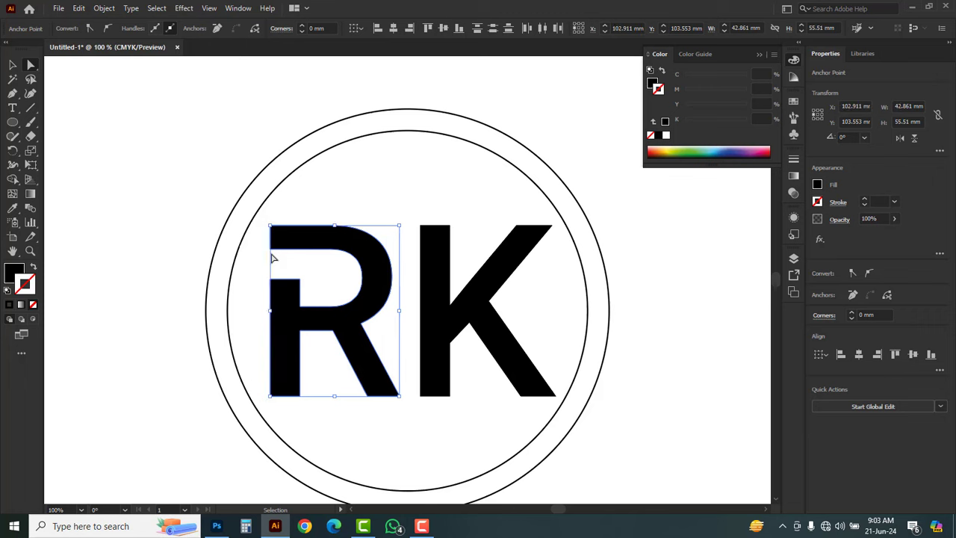
key(Right)
In outline view, move the two end anchors of the R's upper bar horizontally leftward past the outer circle to about X 76.4 mm.
key(ctrl+y)
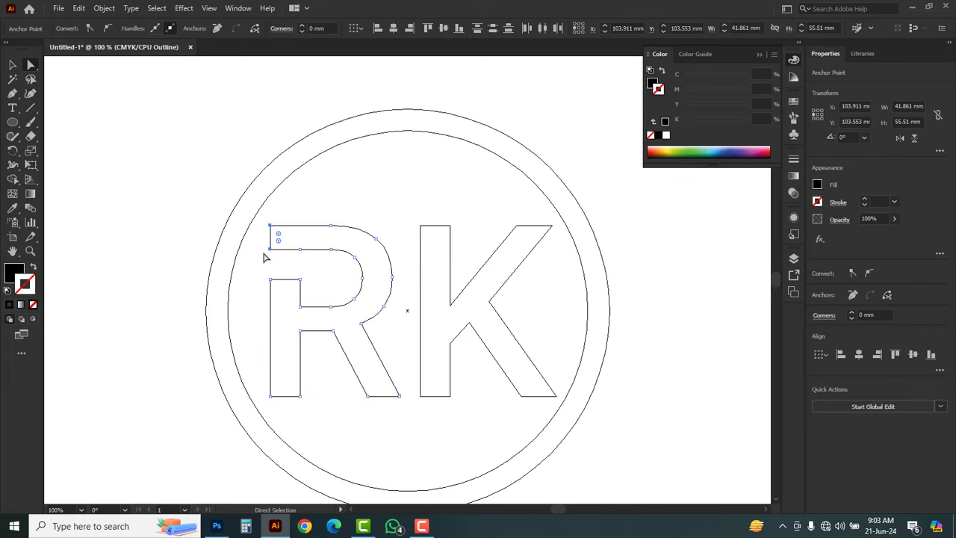
click(263, 257)
drag(267, 221, 188, 253)
click(270, 250)
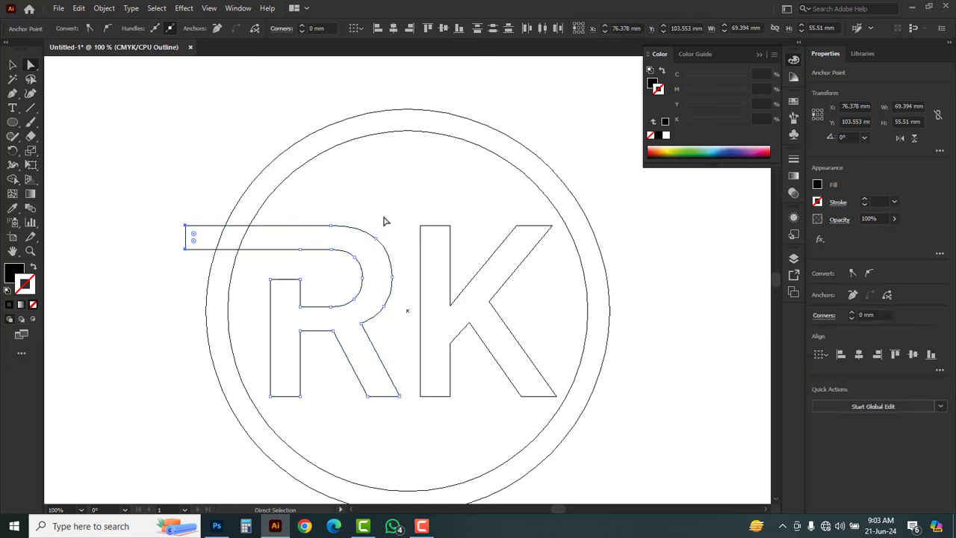
Extend the K's lower leg diagonally past the outer circle, about 18.5 mm right and 26.16 mm down, and return to preview mode.
drag(497, 391, 614, 482)
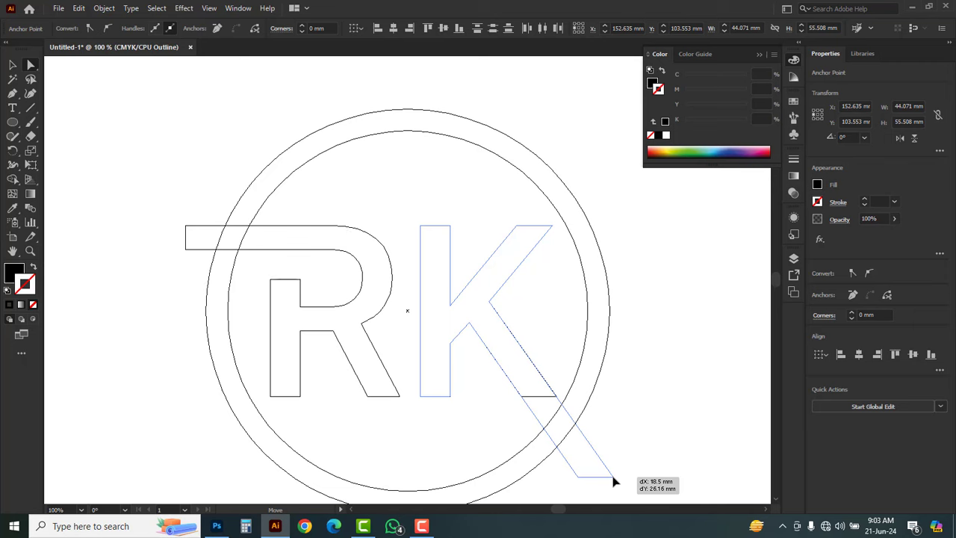
drag(614, 482, 614, 482)
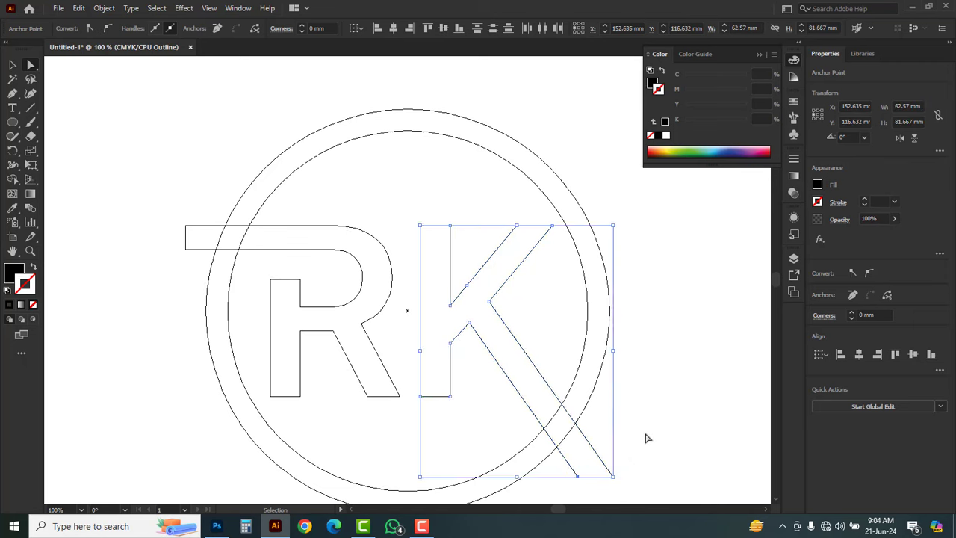
key(ctrl+y)
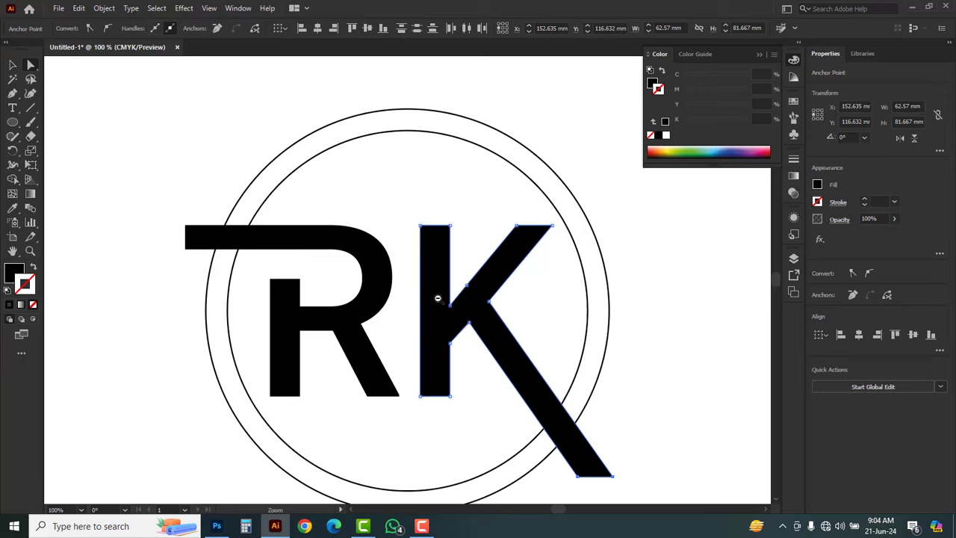
key(ctrl+minus)
key(ctrl+minus)
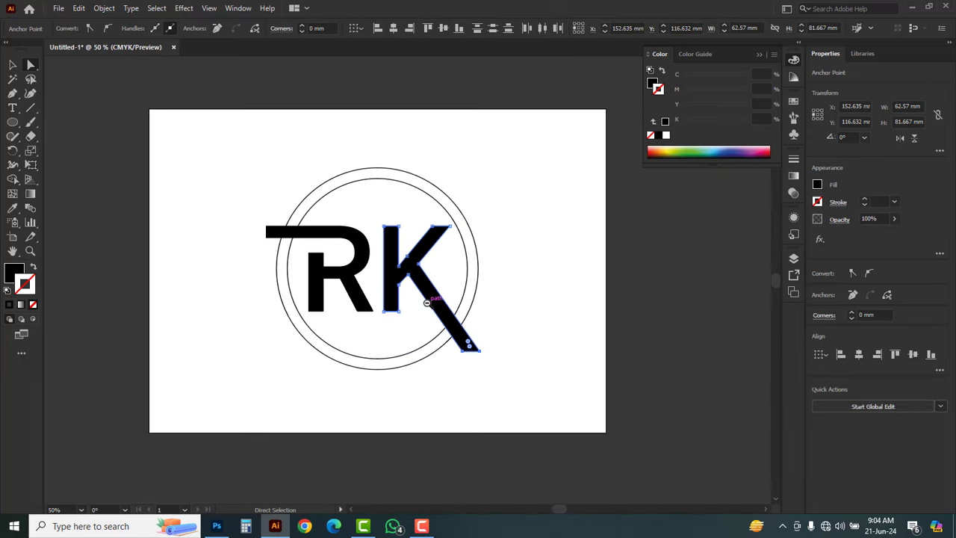
click(13, 65)
click(215, 161)
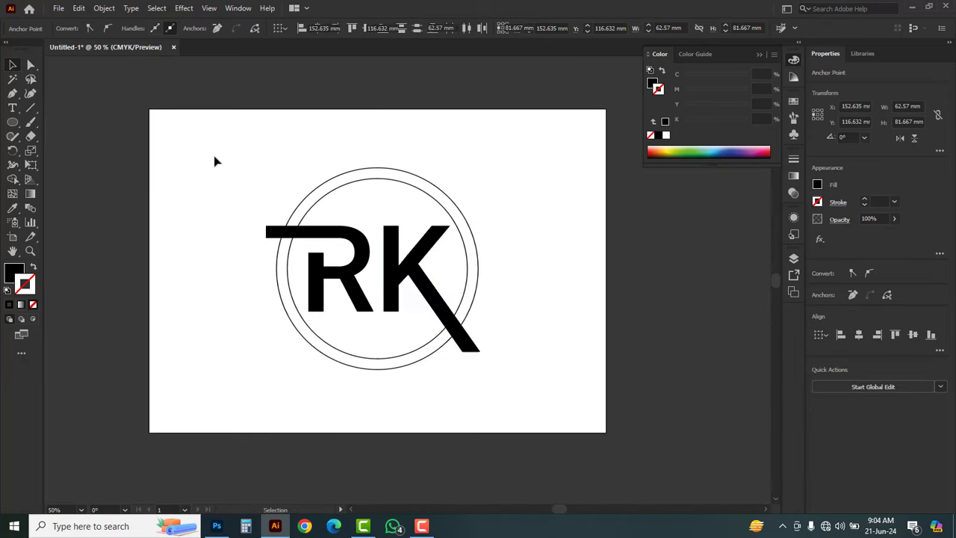
Create an outward Offset Path of 6 mm with miter joins around the letters R and K.
drag(334, 207, 405, 263)
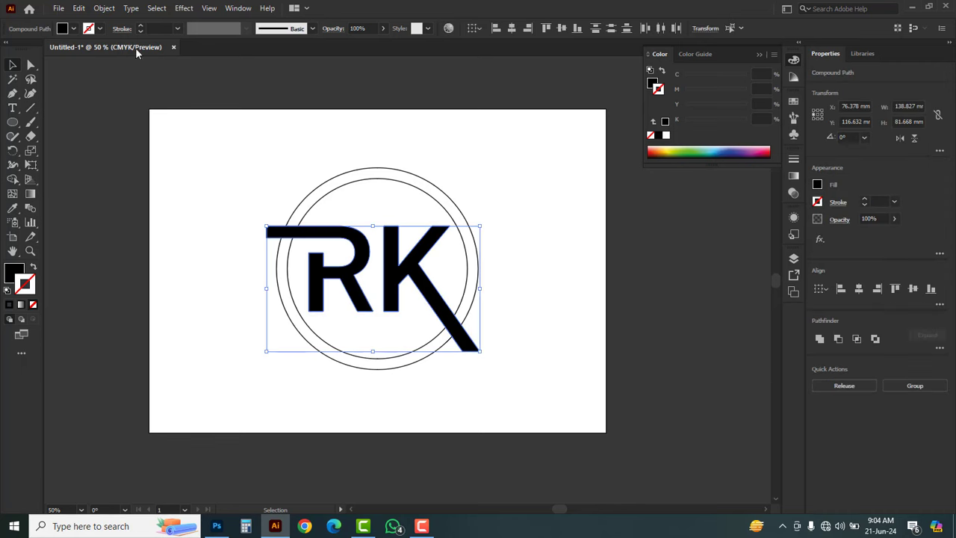
click(105, 9)
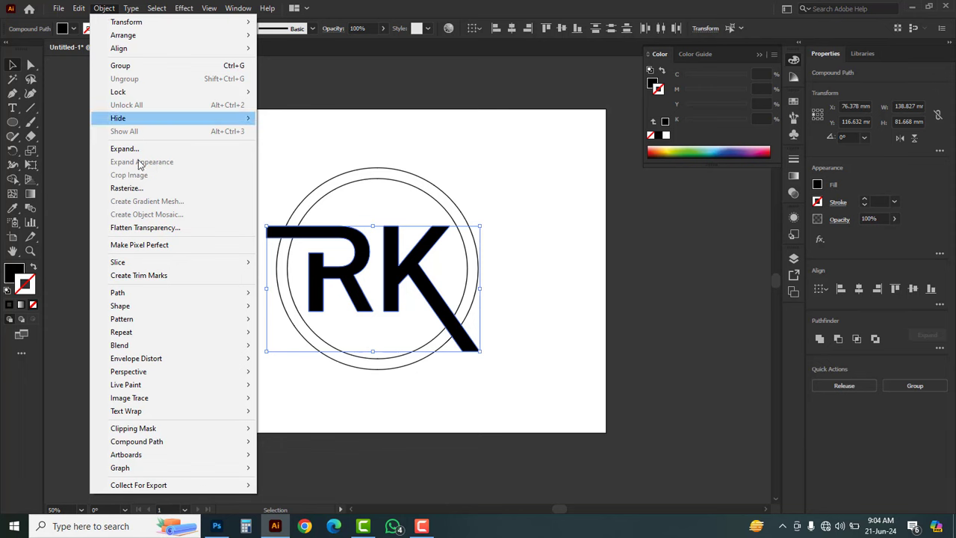
mouse_move(129, 298)
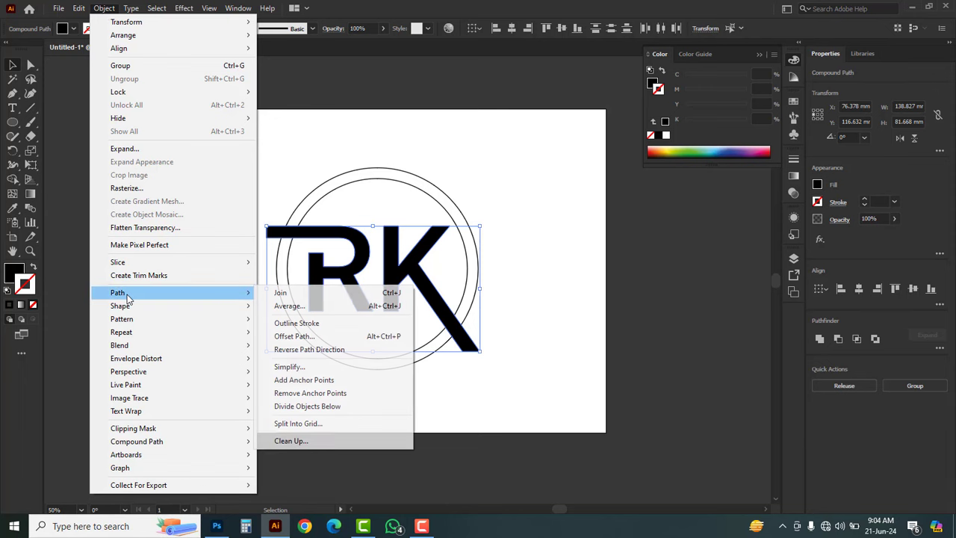
click(294, 337)
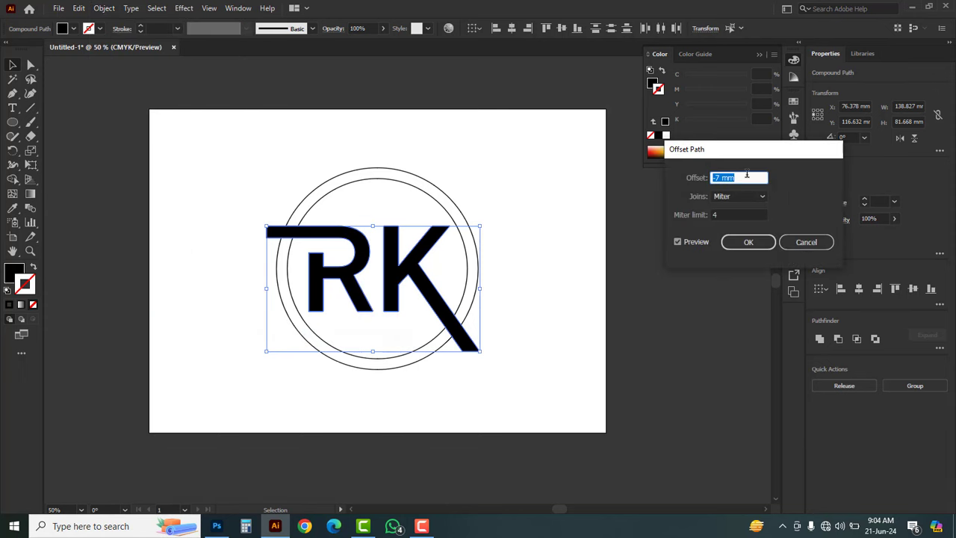
key(Up)
key(Up)
key(Up)
key(Up)
key(Up)
key(Up)
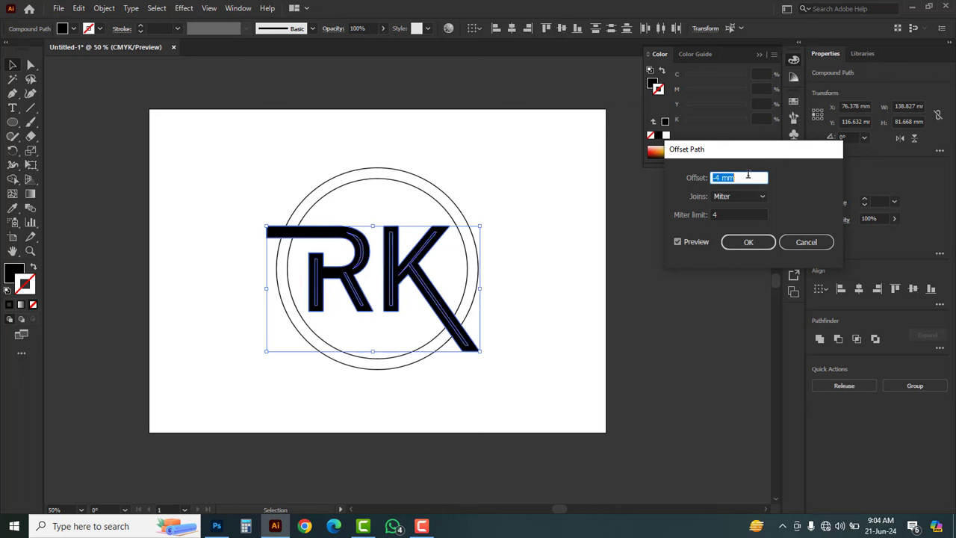
key(Up)
key(Up)
key(Up)
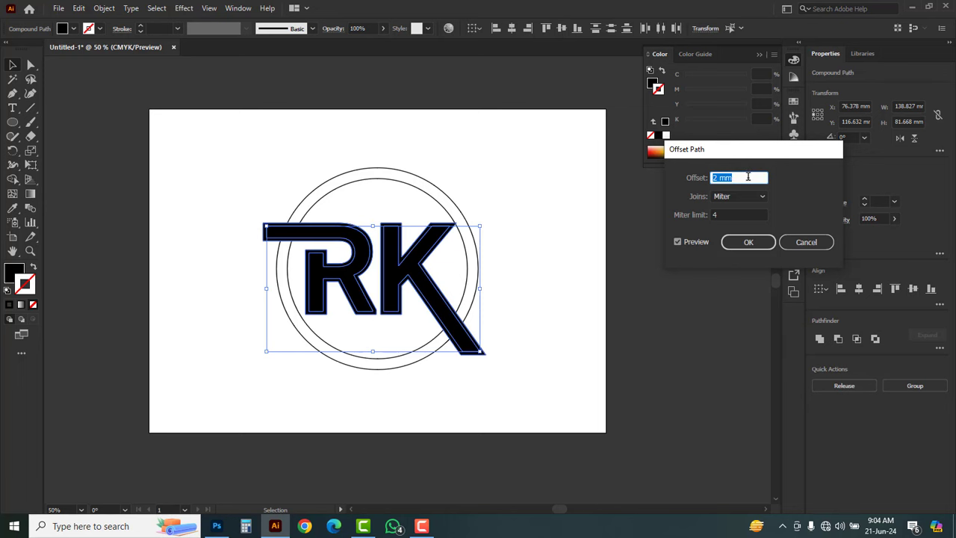
key(Up)
key(Up)
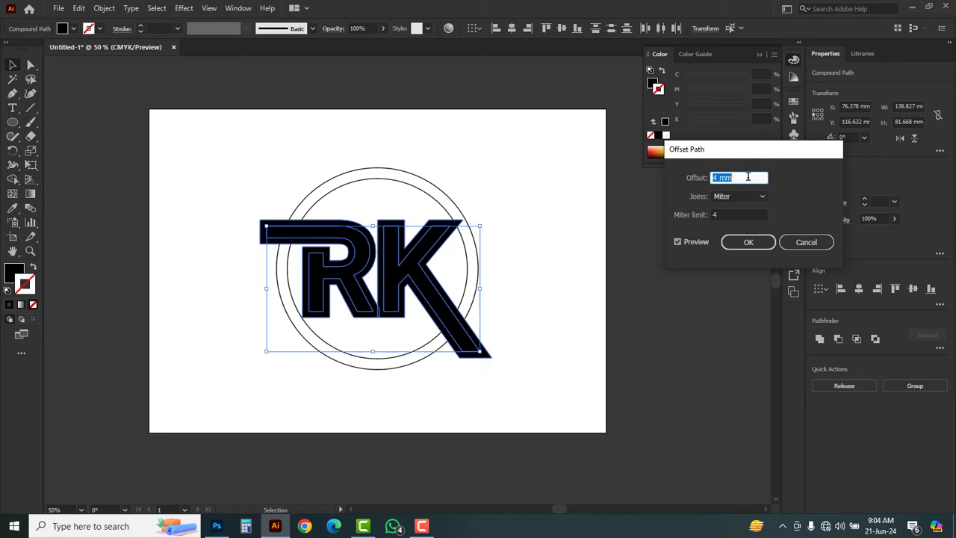
key(Up)
key(Up)
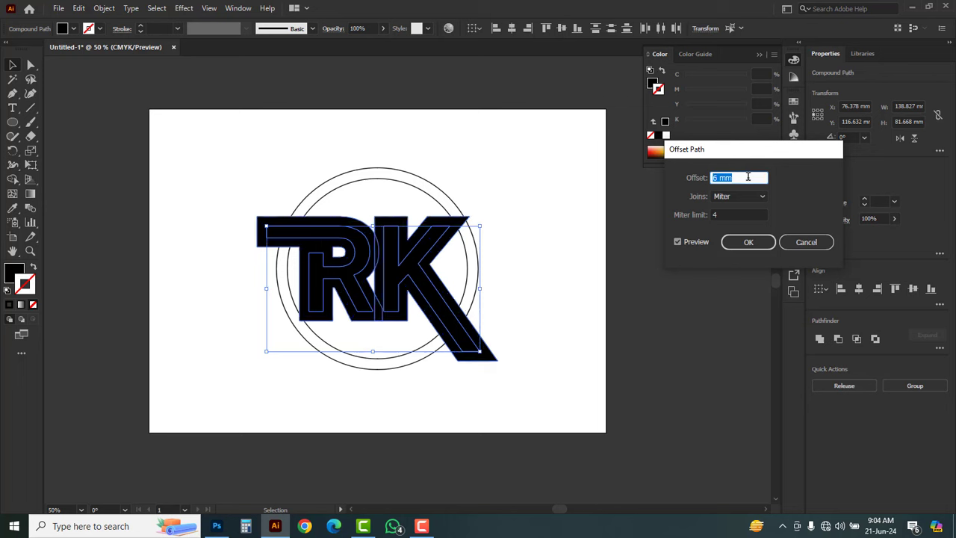
key(Up)
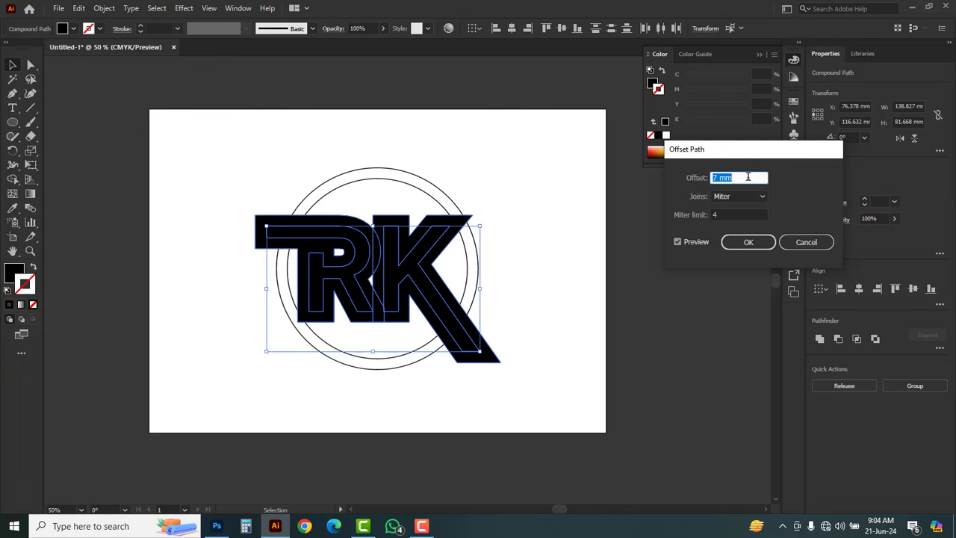
key(Down)
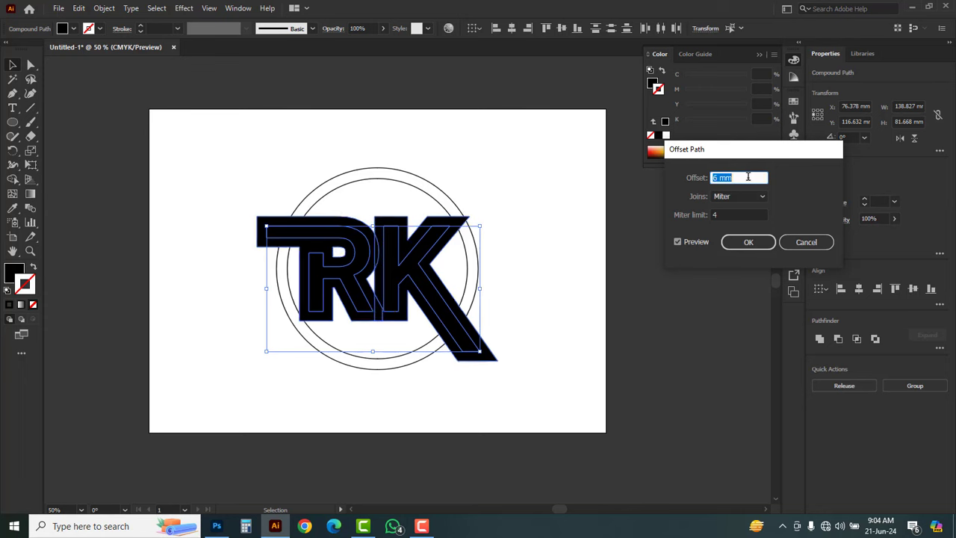
click(748, 241)
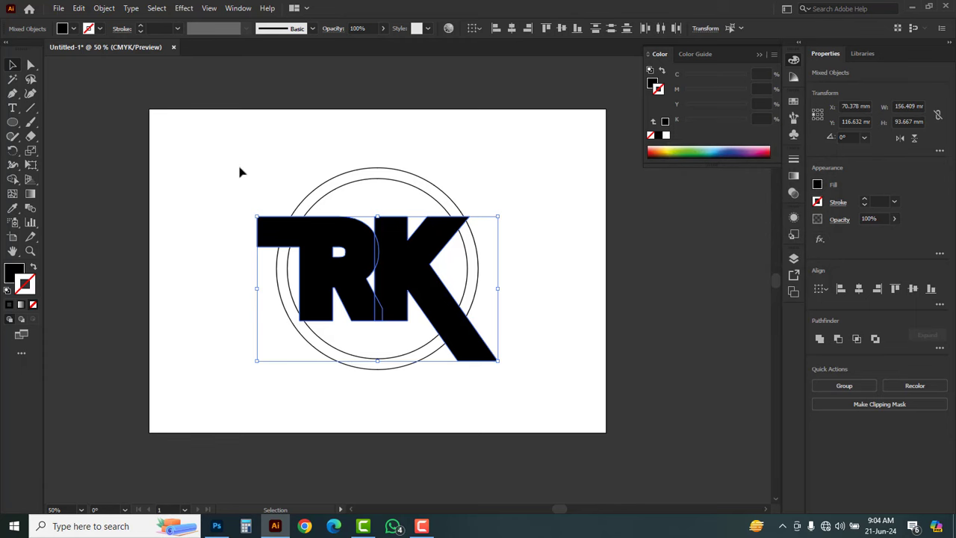
Select the letters, offsets and both circles, and remove the offset areas around the K and its lower leg with Shape Builder.
drag(215, 161, 515, 366)
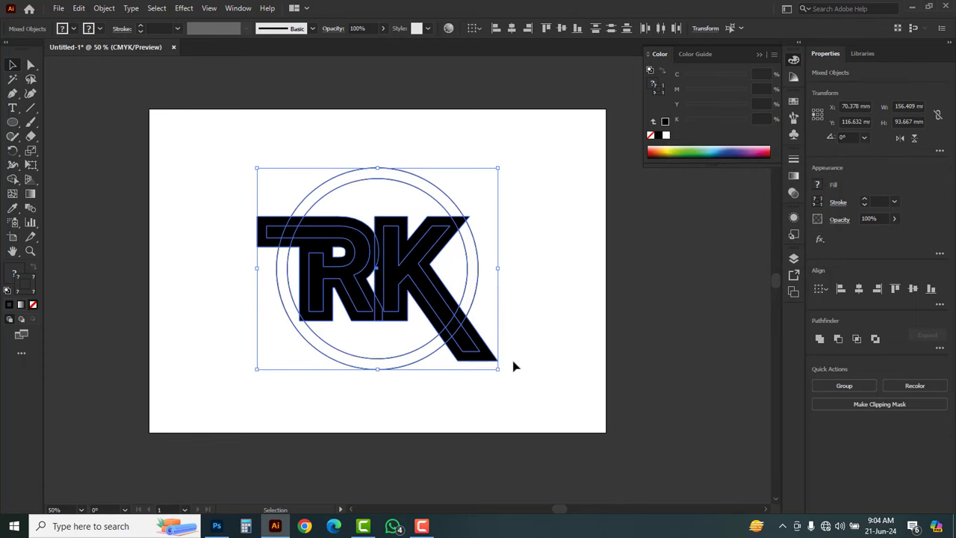
ctrl+click(367, 280)
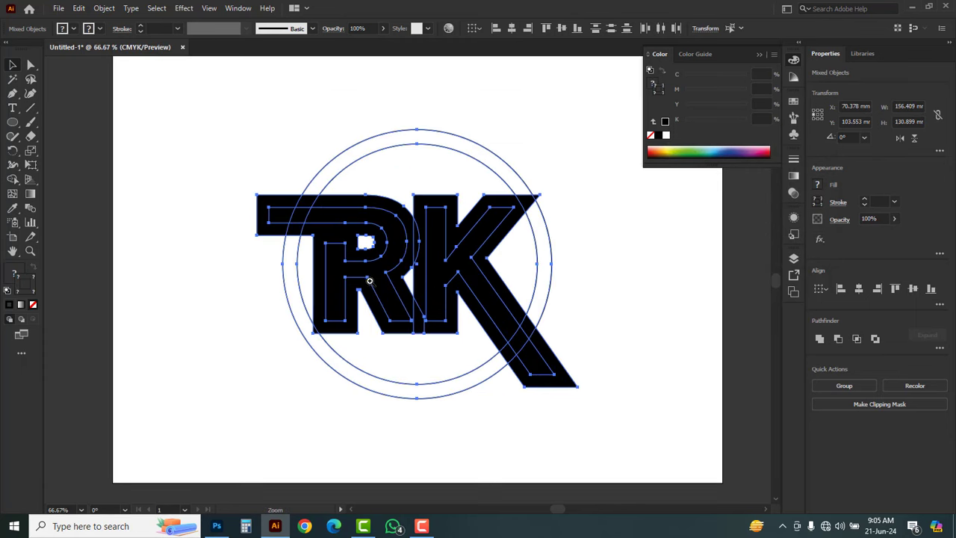
ctrl+click(431, 287)
click(14, 179)
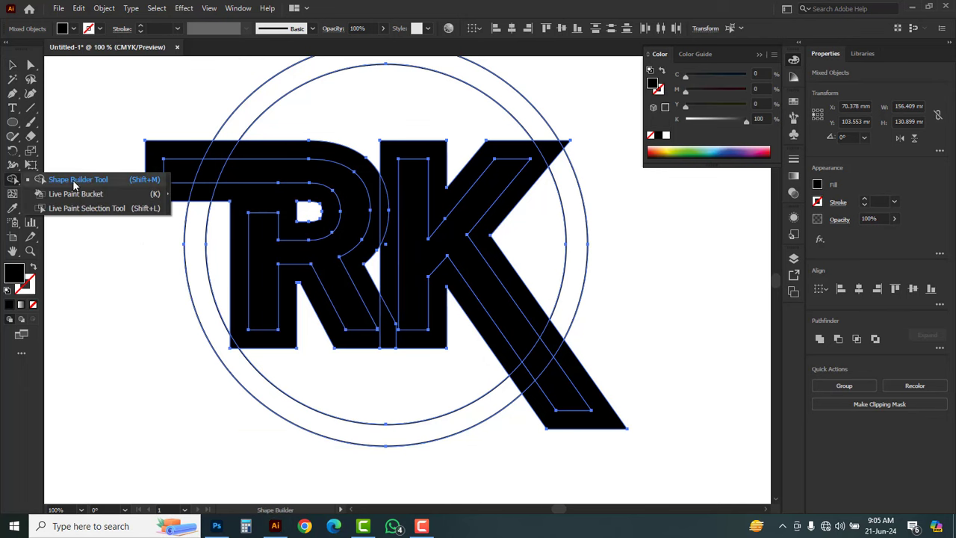
click(73, 183)
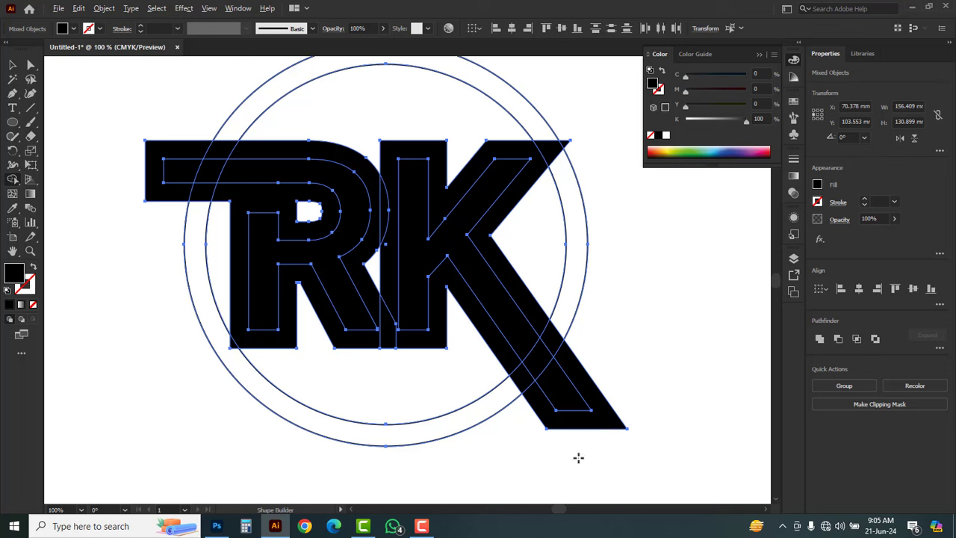
drag(578, 456, 537, 399)
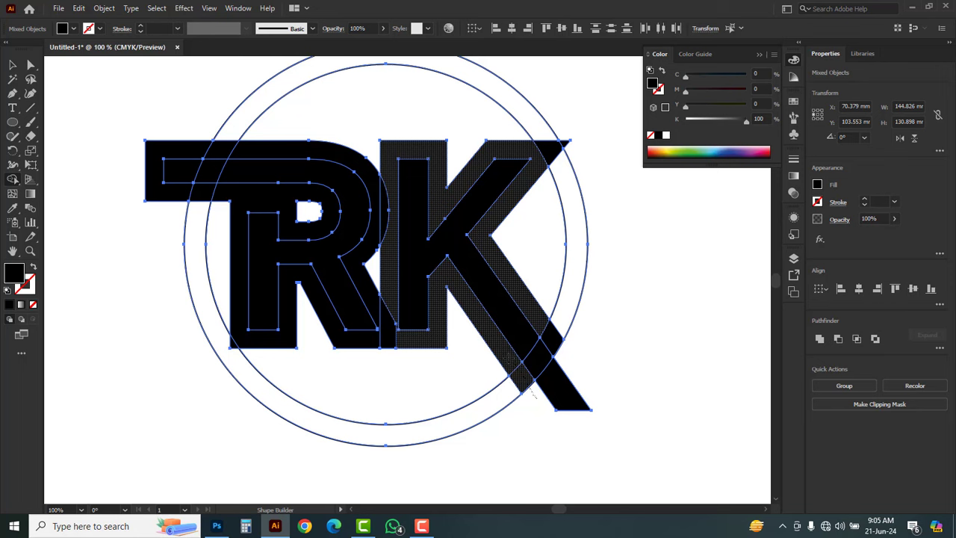
drag(513, 357, 508, 358)
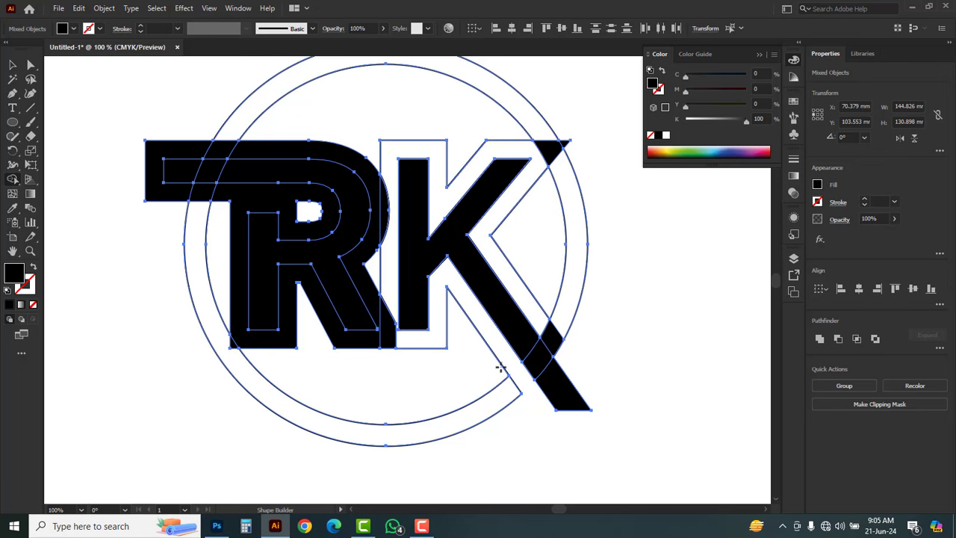
click(443, 384)
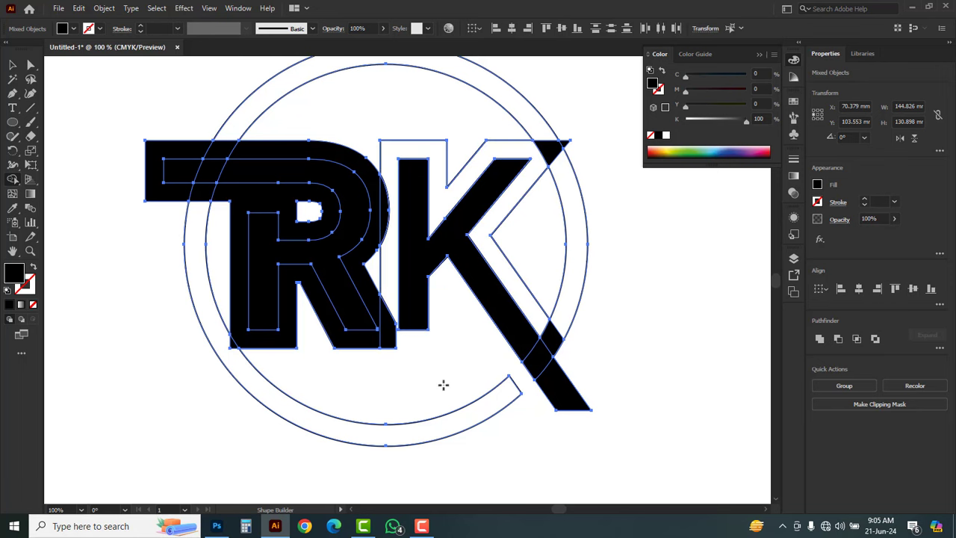
Remove the R's offset border inside the circle, the slivers between the letters and the leftover region inside the K's right-hand opening.
click(369, 342)
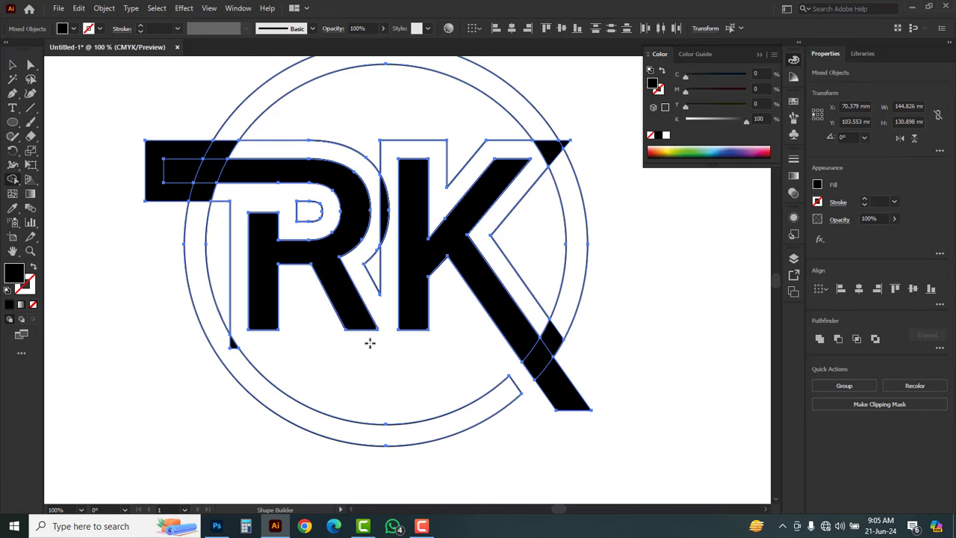
mouse_move(382, 302)
mouse_down()
mouse_move(374, 260)
mouse_move(385, 218)
mouse_up()
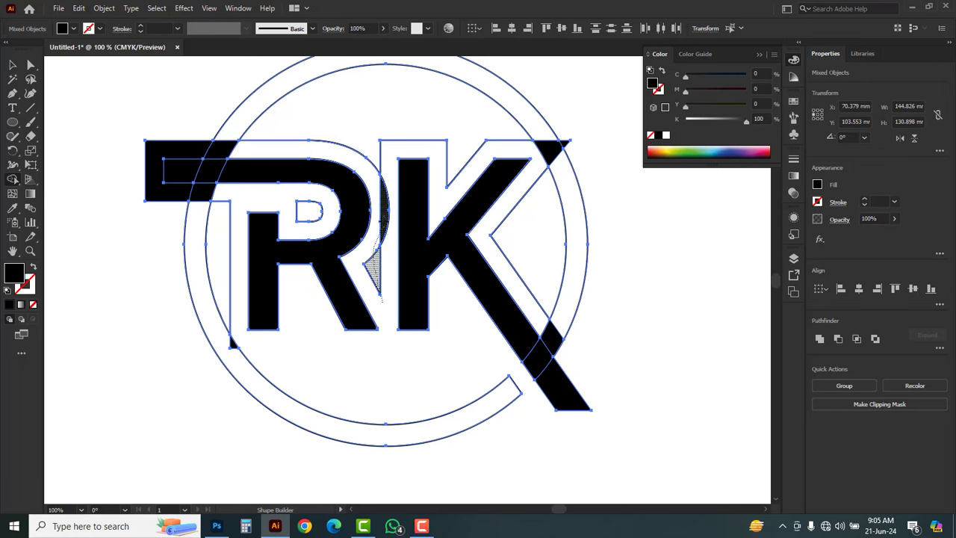
drag(388, 183, 357, 153)
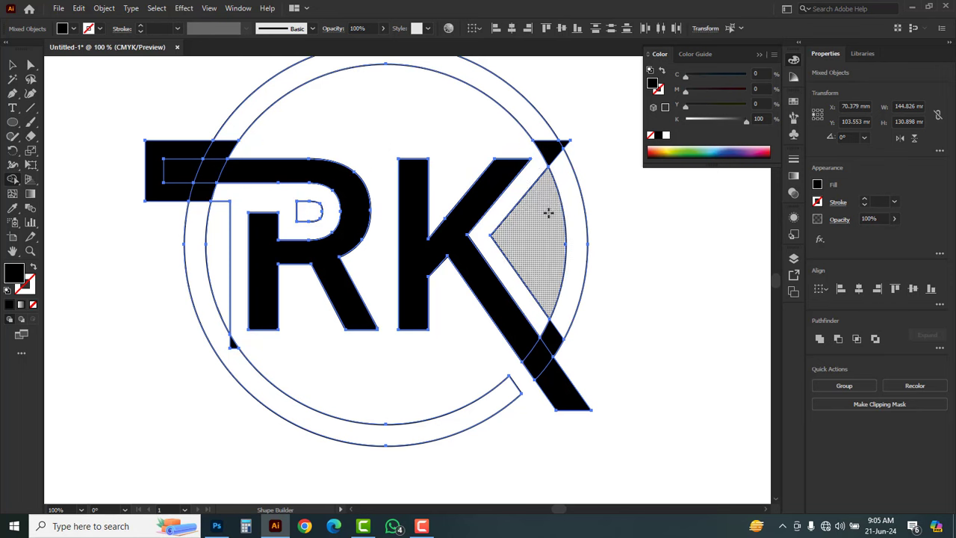
click(520, 196)
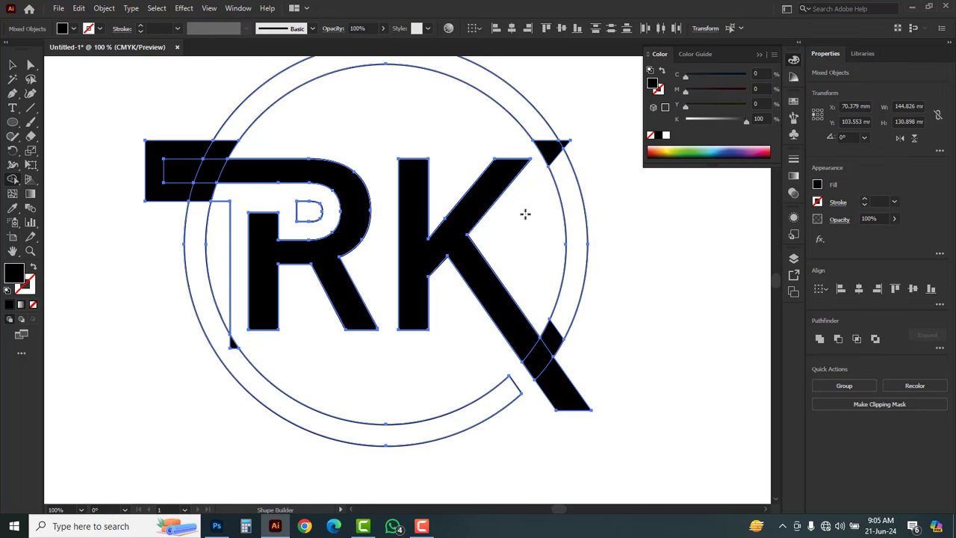
Trim away the pieces outside the outer circle at the K's upper arm, the K's lower leg and the R's extended bar.
alt+click(567, 143)
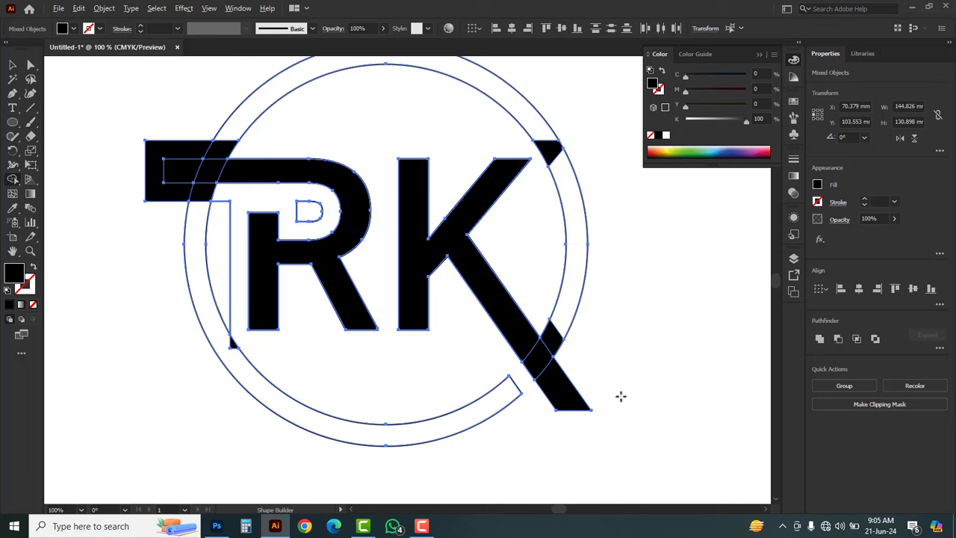
alt+click(551, 403)
drag(154, 235, 199, 132)
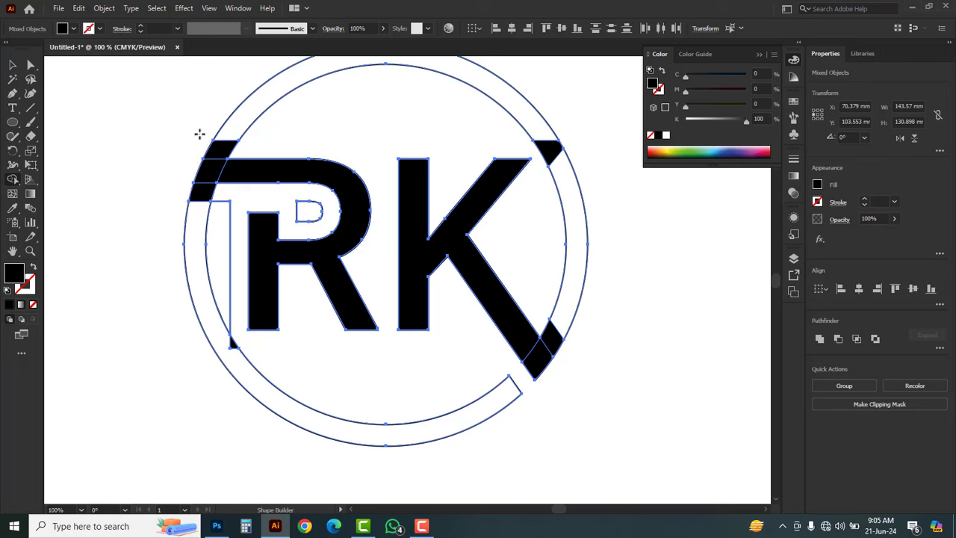
Remove the offset area beside the R's stem, the offset inside its bowl and the ring section above its bar with Shape Builder.
drag(242, 326, 226, 269)
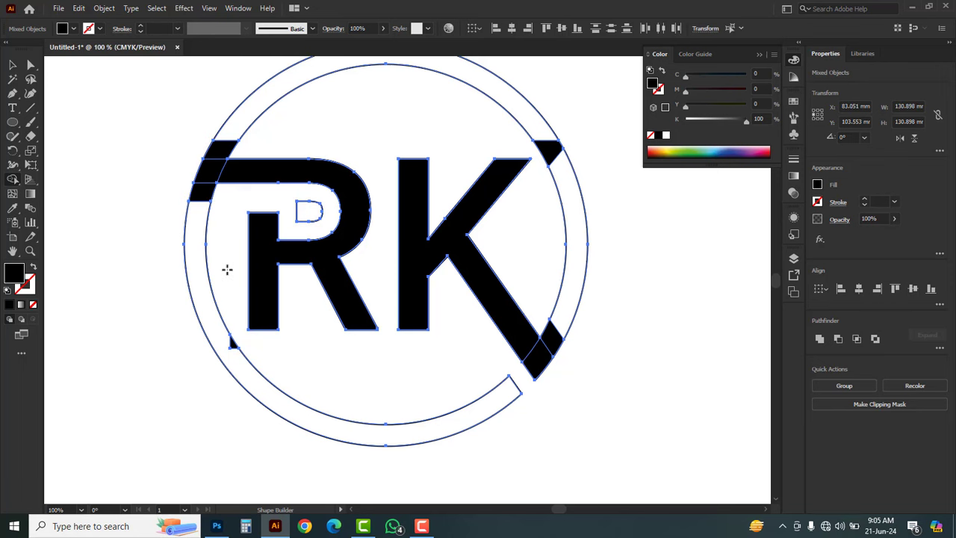
alt+click(312, 218)
alt+click(211, 148)
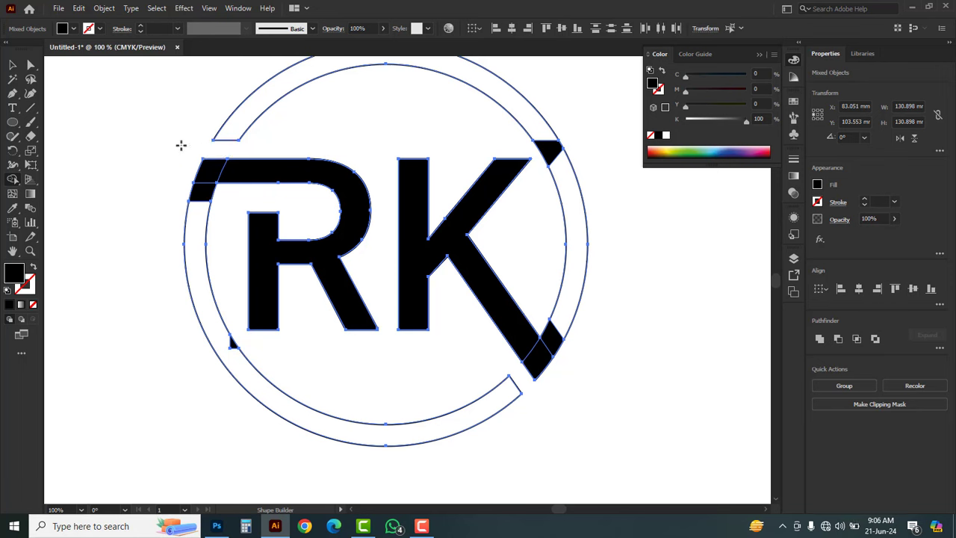
Fill the R and its connected lower ring pieces with green, C 78.43, M 4.31, Y 100, K 0.
key(ctrl+space)
ctrl+alt+click(366, 272)
click(13, 66)
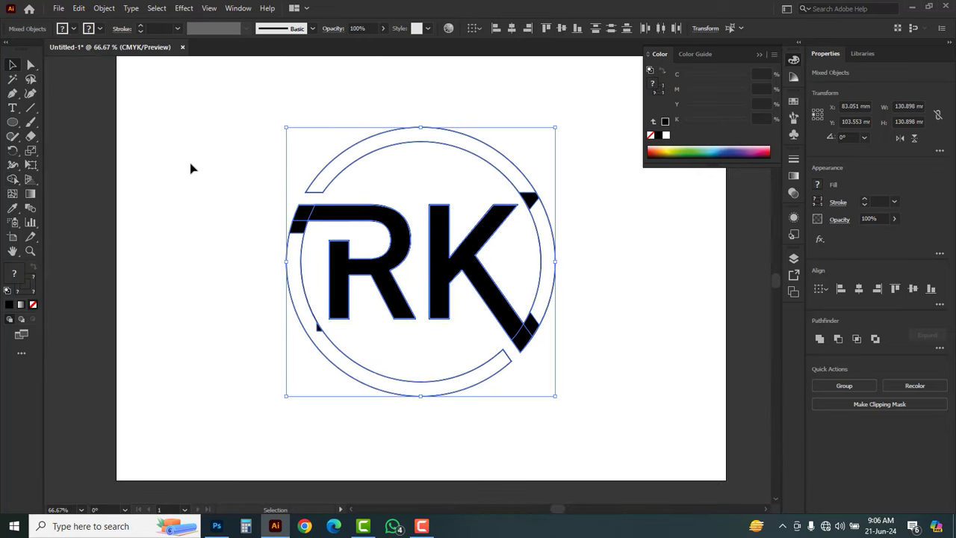
click(213, 205)
mouse_move(231, 212)
mouse_down()
mouse_move(337, 301)
mouse_move(402, 409)
mouse_up()
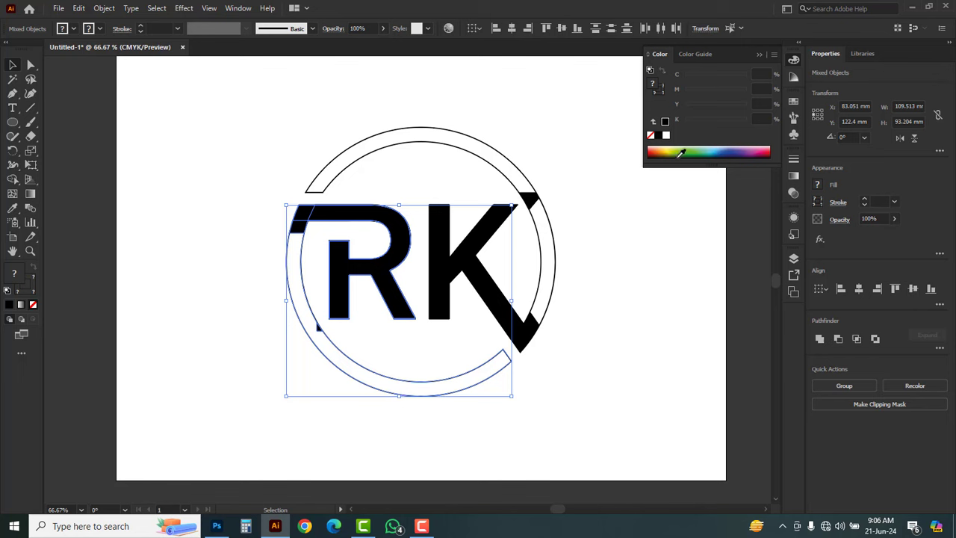
click(651, 73)
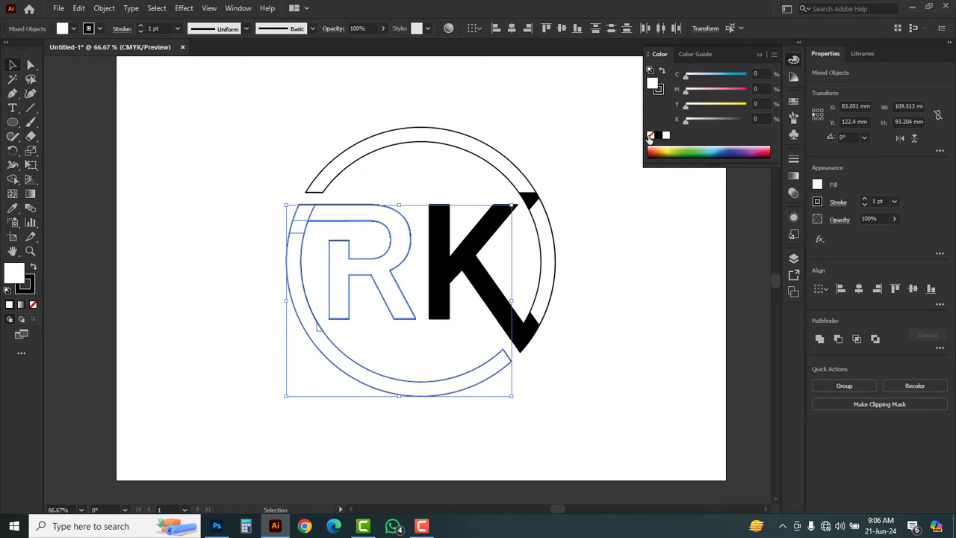
click(650, 136)
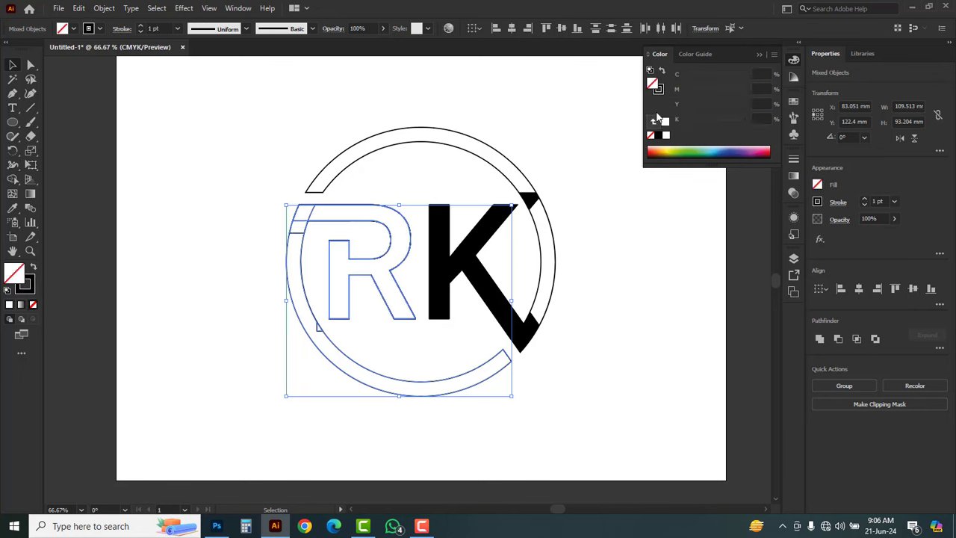
click(685, 150)
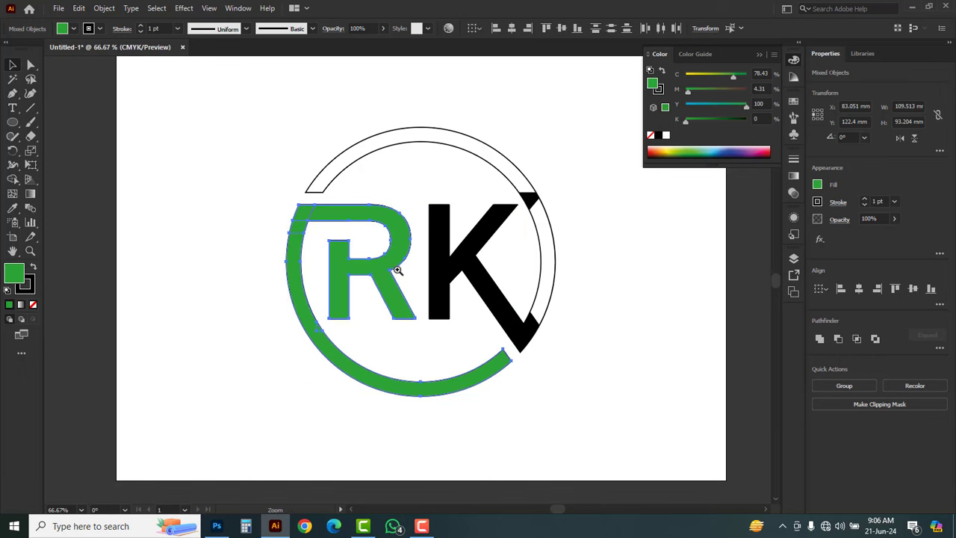
key(ctrl+plus)
click(139, 243)
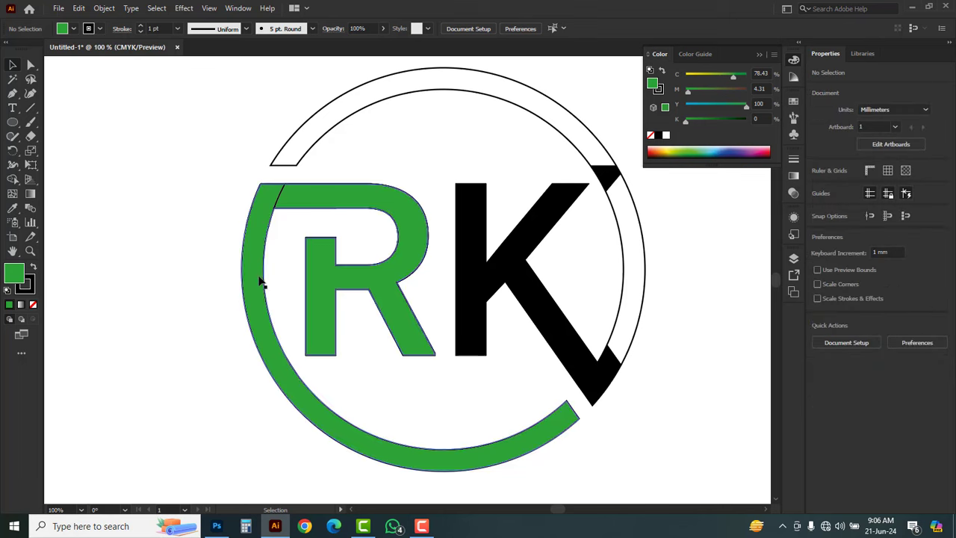
drag(258, 279, 184, 287)
click(398, 343)
drag(398, 343, 400, 411)
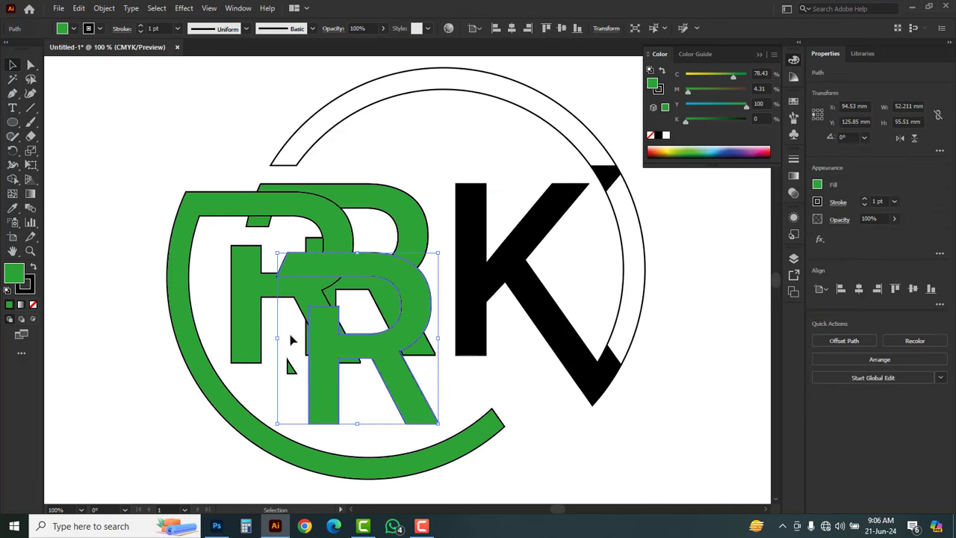
key(ctrl+z)
key(ctrl+z)
Unite the R with its connected lower ring pieces and remove the merged shape's stroke.
drag(166, 204, 403, 368)
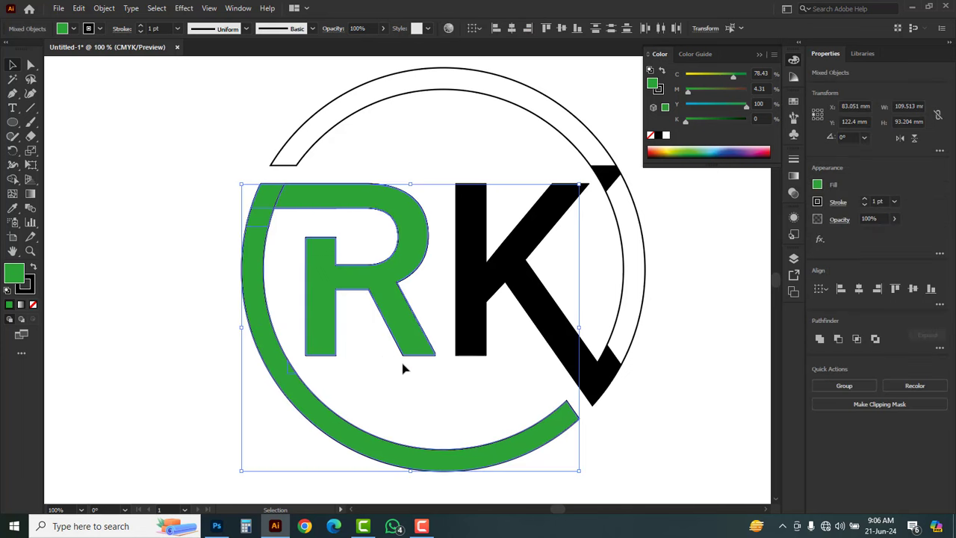
click(820, 340)
click(659, 90)
click(650, 136)
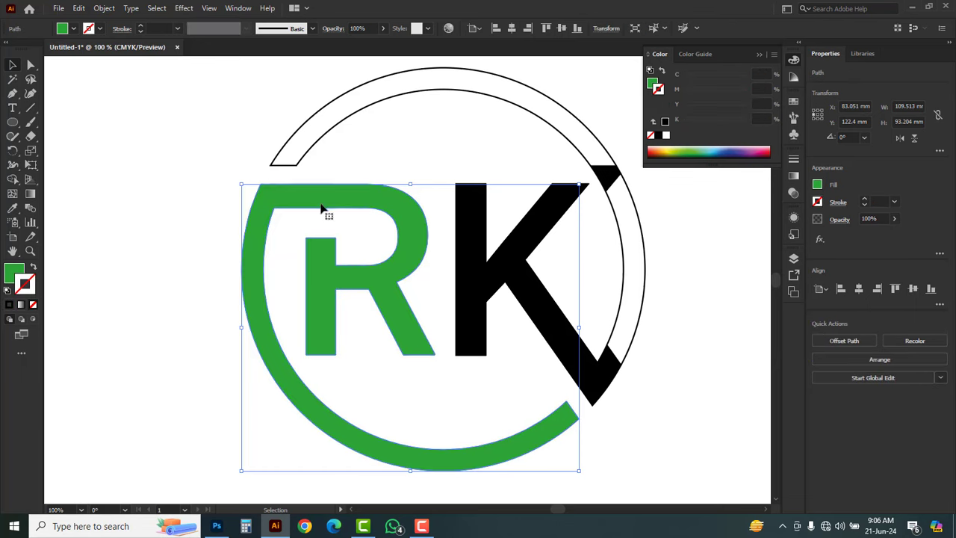
click(203, 183)
mouse_move(254, 243)
mouse_down()
mouse_move(67, 247)
mouse_move(111, 270)
mouse_up()
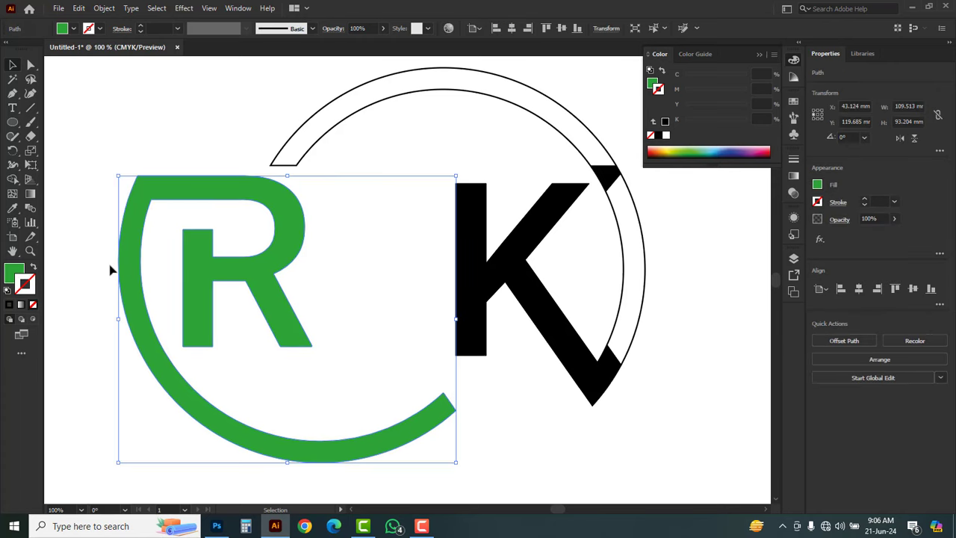
key(ctrl+z)
click(685, 326)
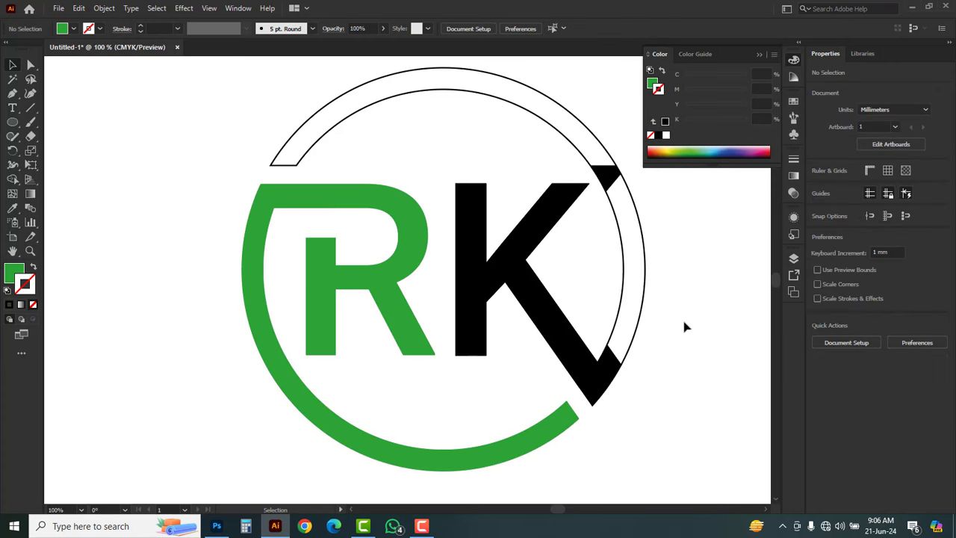
Unite the K with its connected upper ring pieces and set the merged shape's stroke to none.
drag(667, 382, 501, 140)
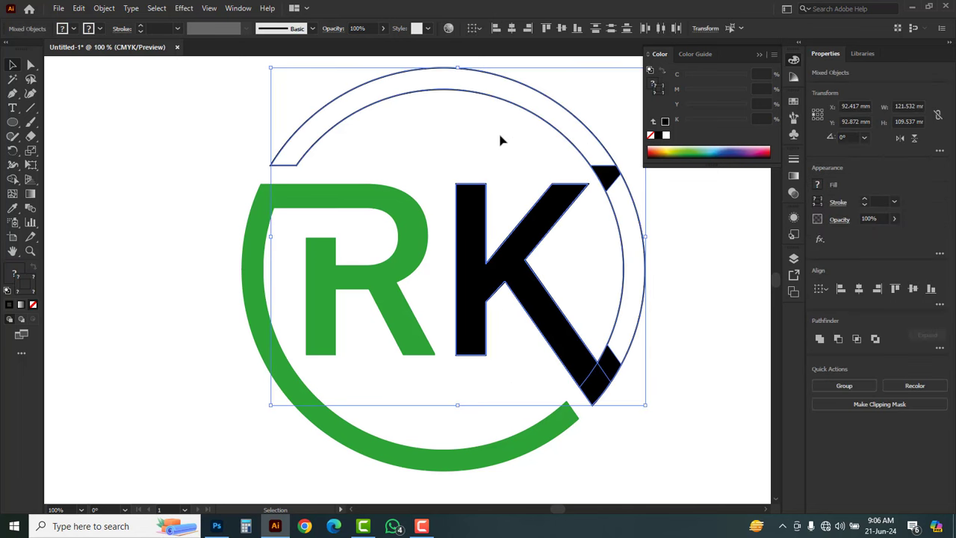
click(819, 340)
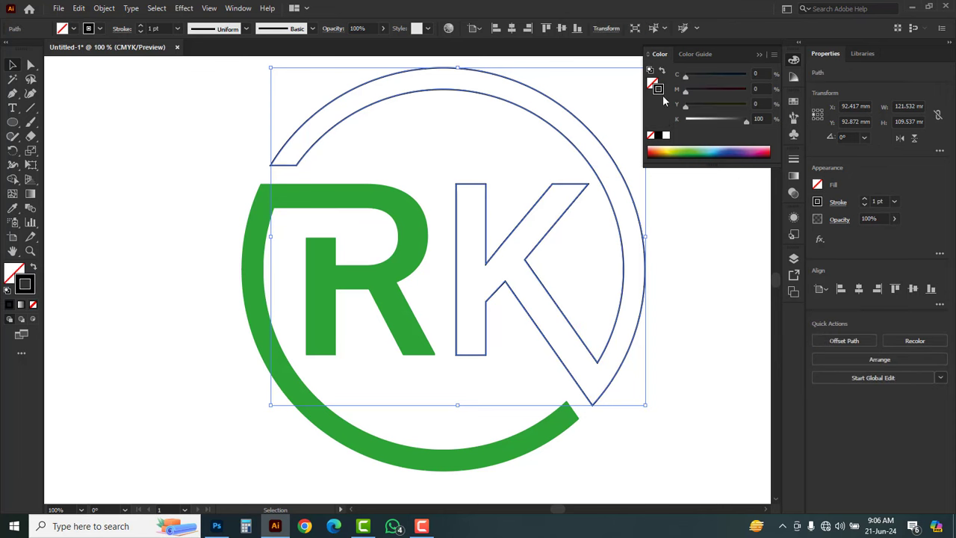
click(651, 135)
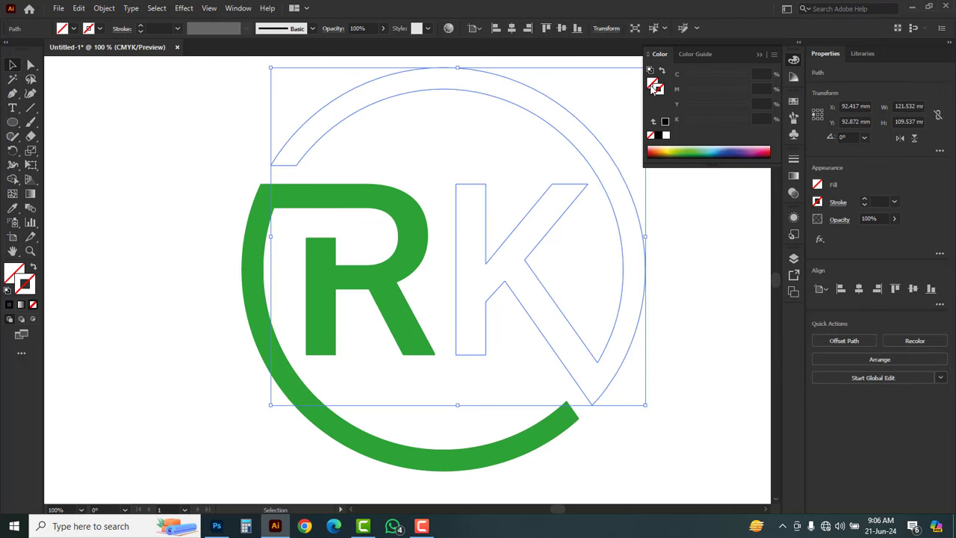
Fill the merged K and upper ring shape with dark blue, C 100, M 84, Y 0, K 0.
click(666, 122)
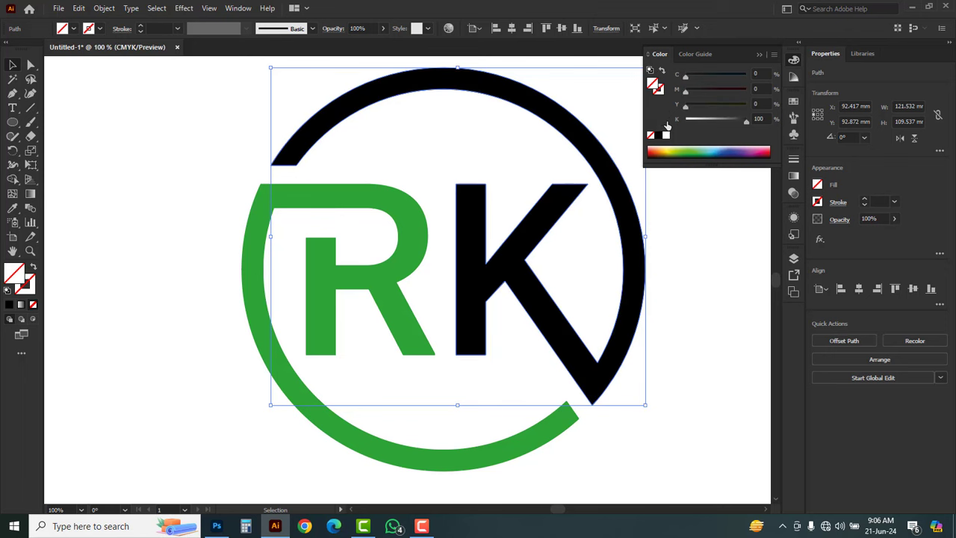
drag(744, 121, 745, 75)
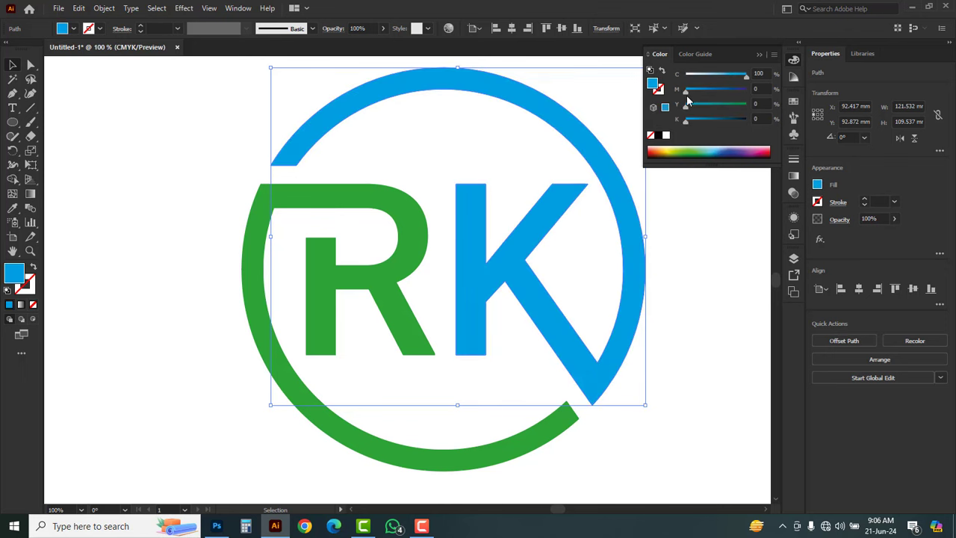
drag(694, 92, 737, 92)
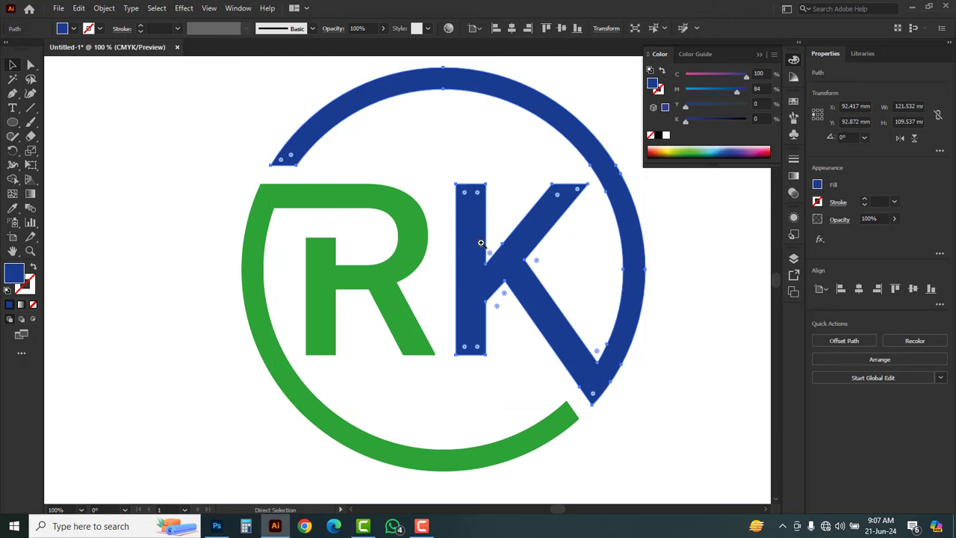
ctrl+alt+click(439, 247)
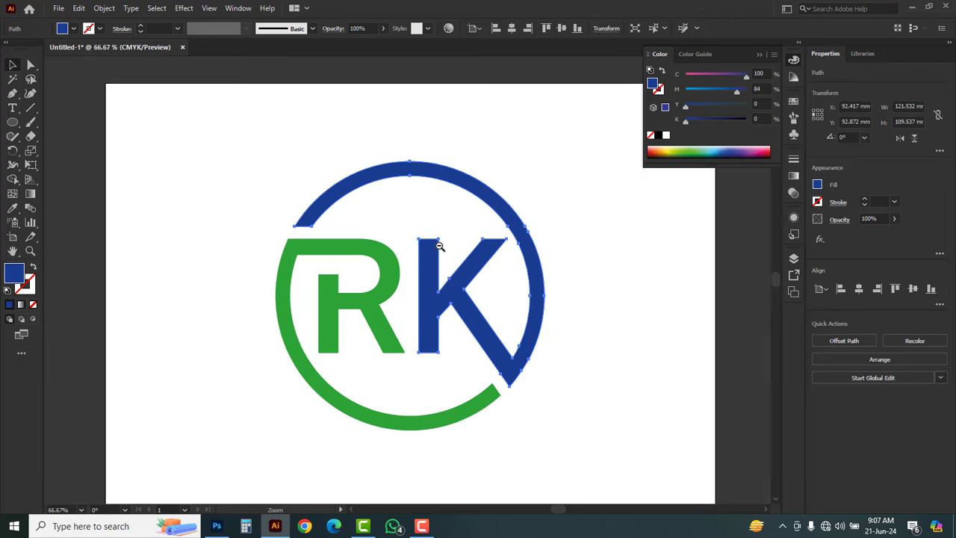
click(205, 256)
Recolor the merged R and lower ring shape to red, C 0, M 100, Y 100, K 0.
click(335, 332)
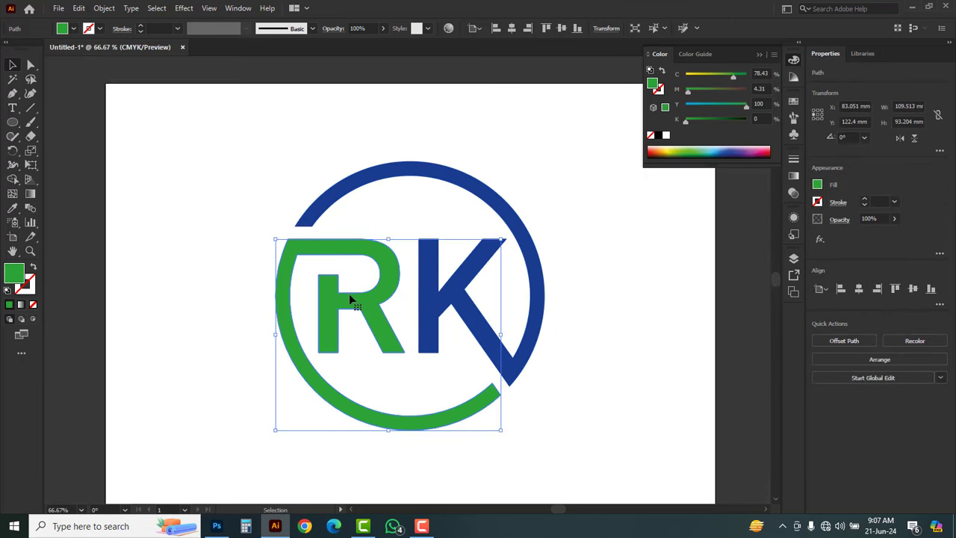
drag(198, 254, 352, 337)
drag(736, 80, 762, 101)
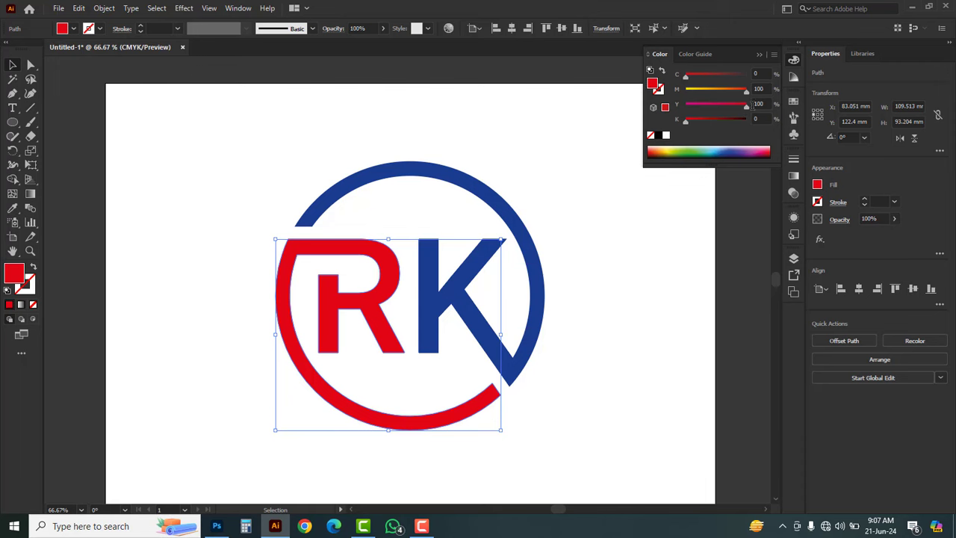
click(587, 223)
Add the text "RK DESIGN" in black Roboto Medium at 72 pt below the circular logo.
key(ctrl+space)
key(ctrl+minus)
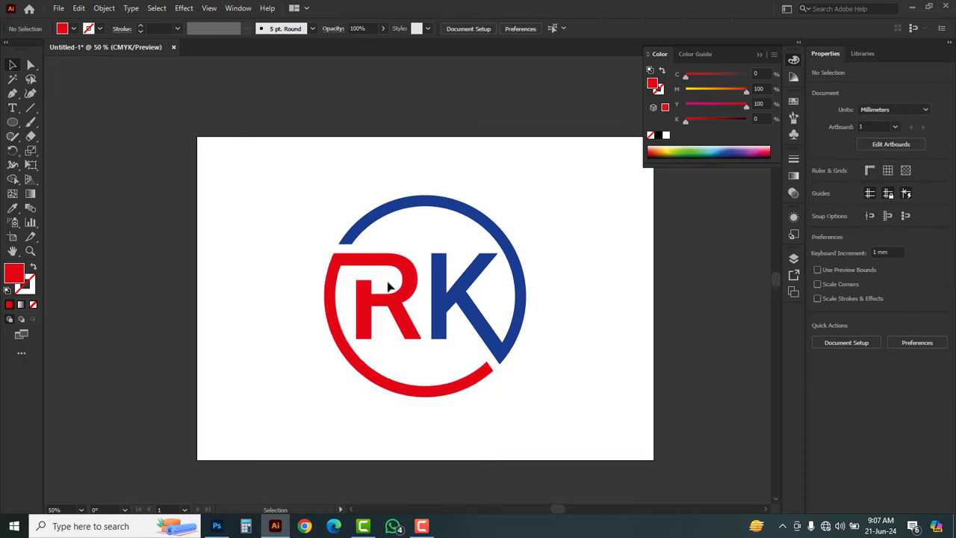
drag(435, 322, 436, 284)
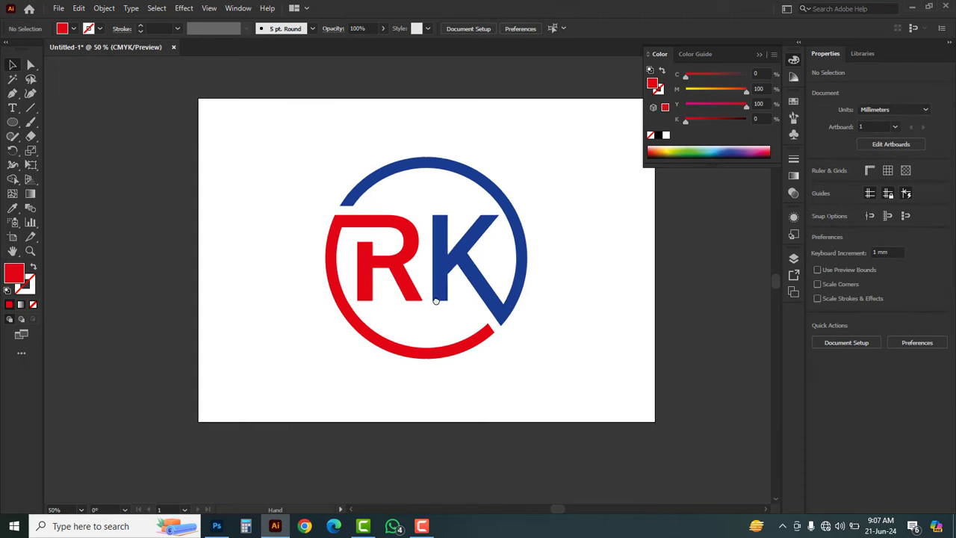
click(13, 109)
click(67, 106)
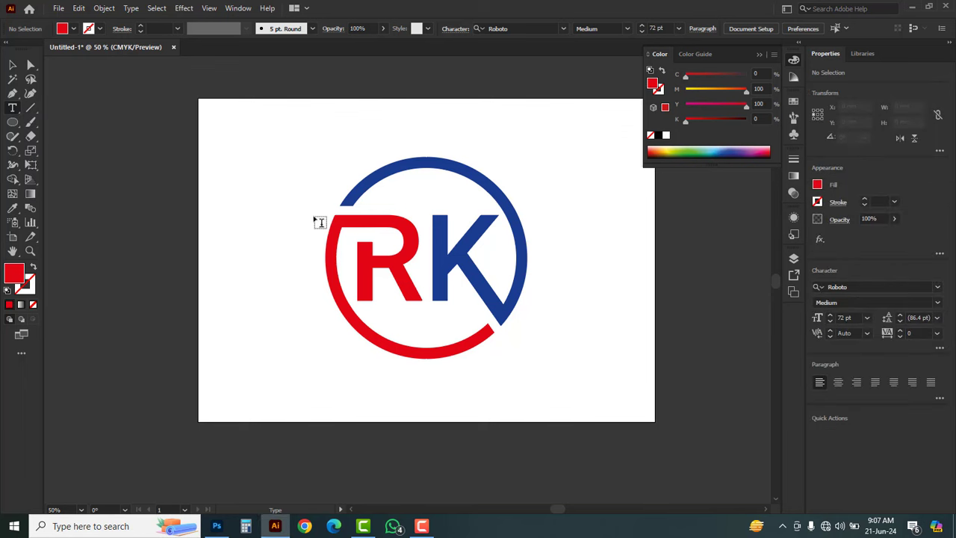
key(ctrl+plus)
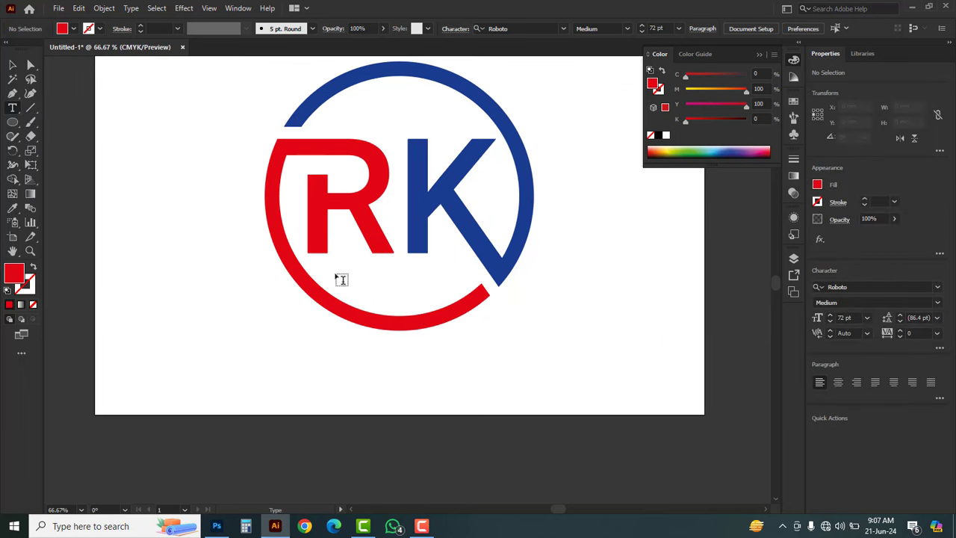
click(364, 369)
text(RK)
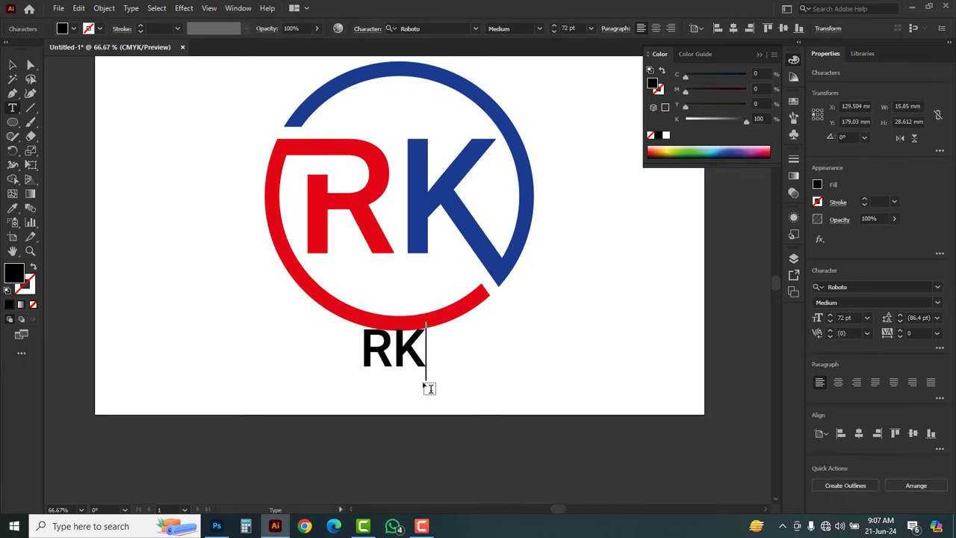
text( DESIGN)
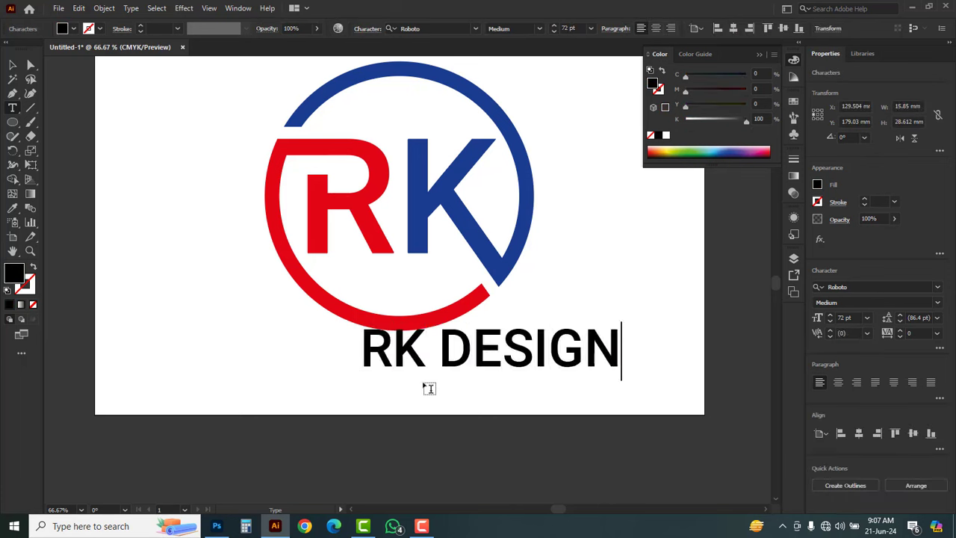
Change the second word of the text below the logo to "HOME".
key(BackSpace)
key(BackSpace)
key(BackSpace)
key(BackSpace)
key(BackSpace)
key(BackSpace)
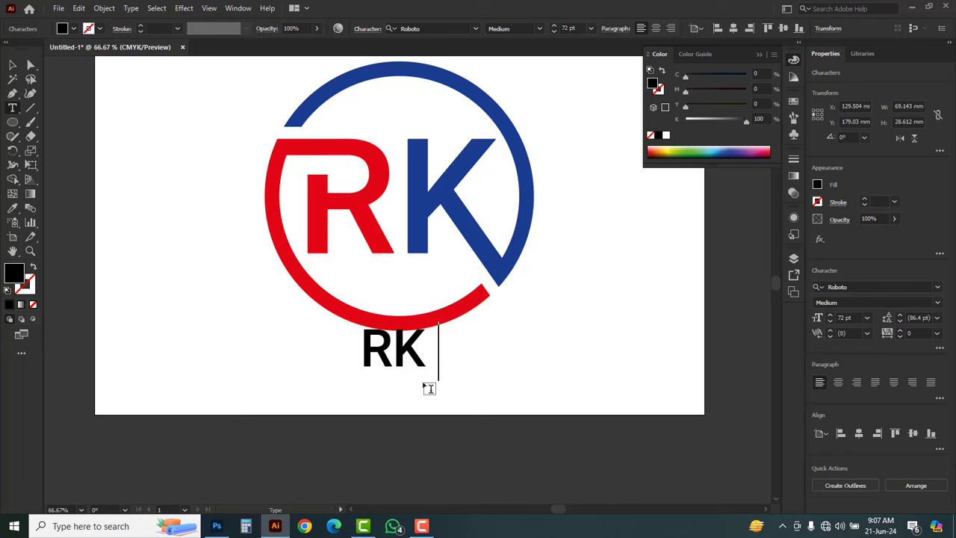
text(HOME)
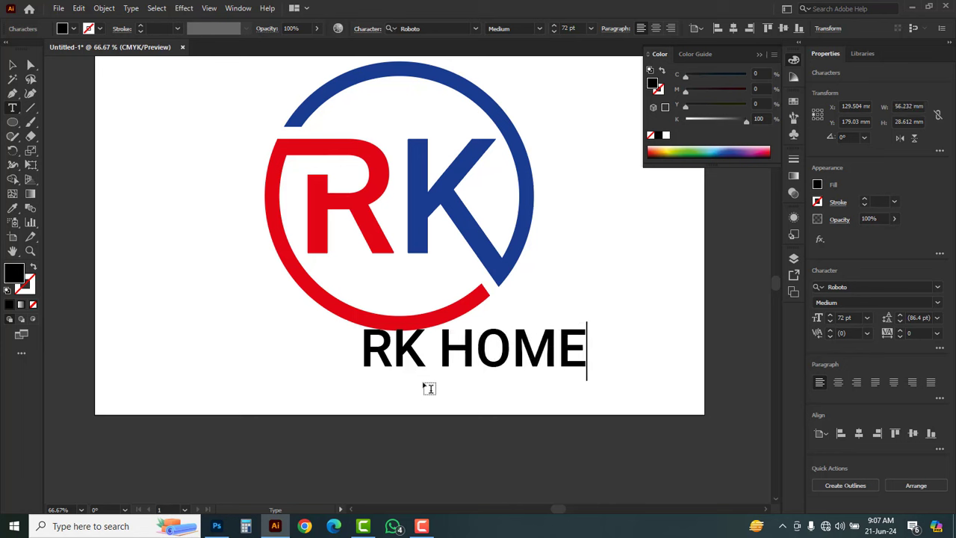
Try "SHOP" as the second word of the text and restore the wording to "RK DESIGN".
key(BackSpace)
key(BackSpace)
key(BackSpace)
key(BackSpace)
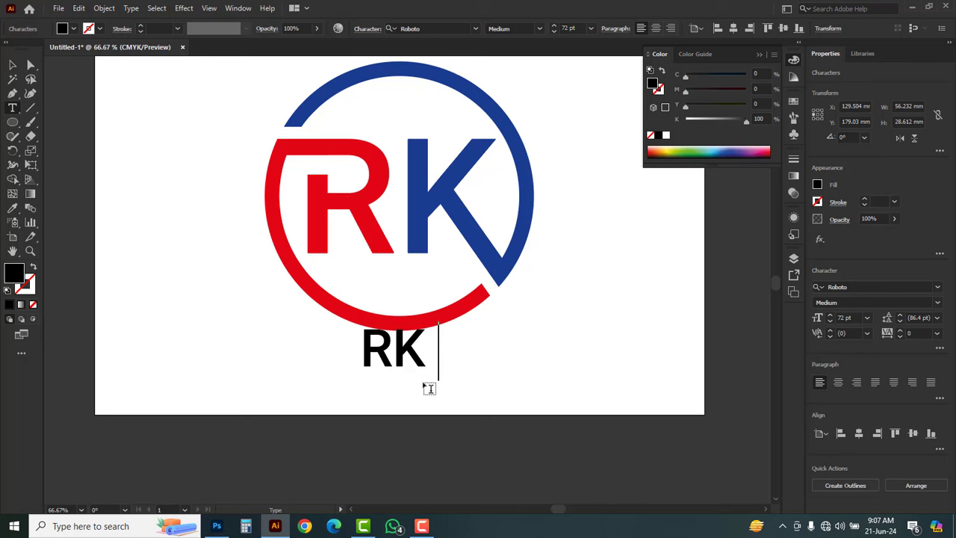
text(SHO)
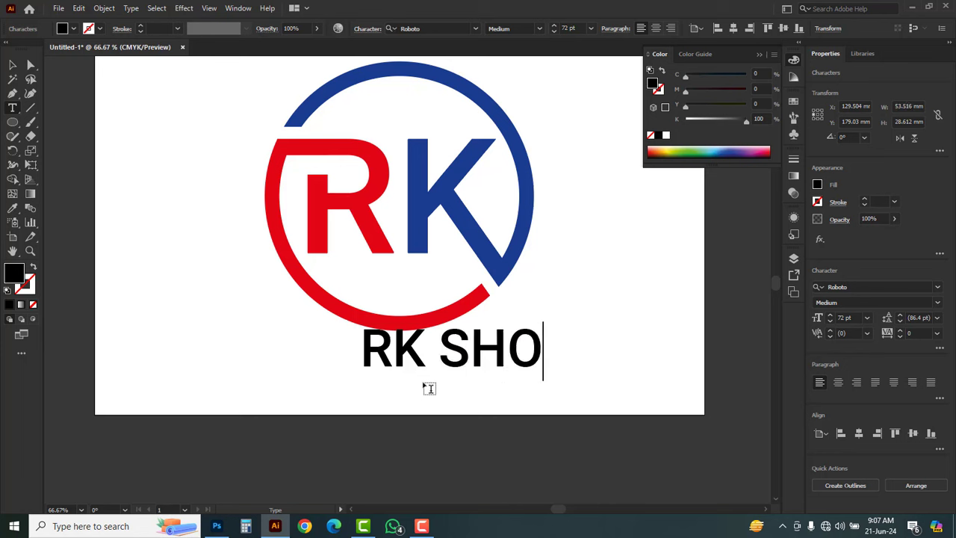
text(P)
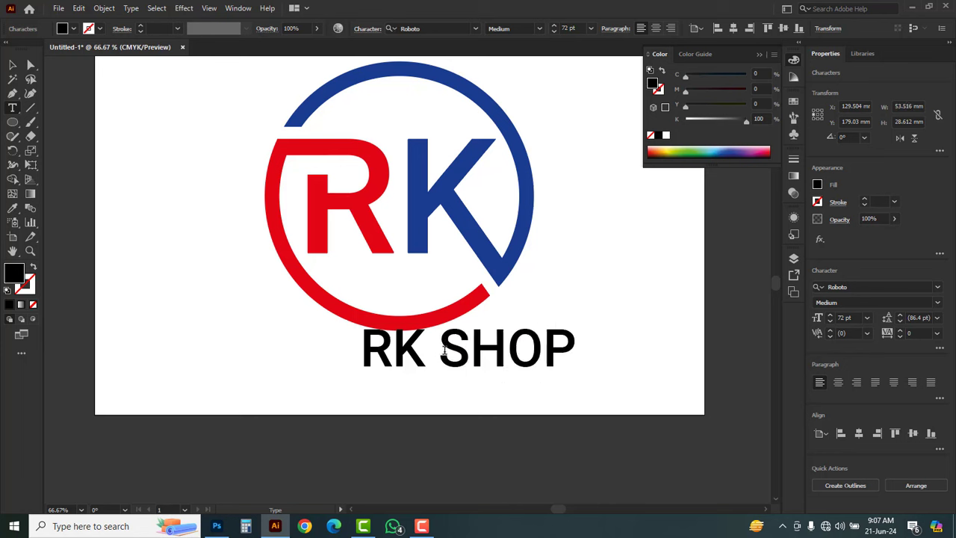
drag(439, 350, 574, 347)
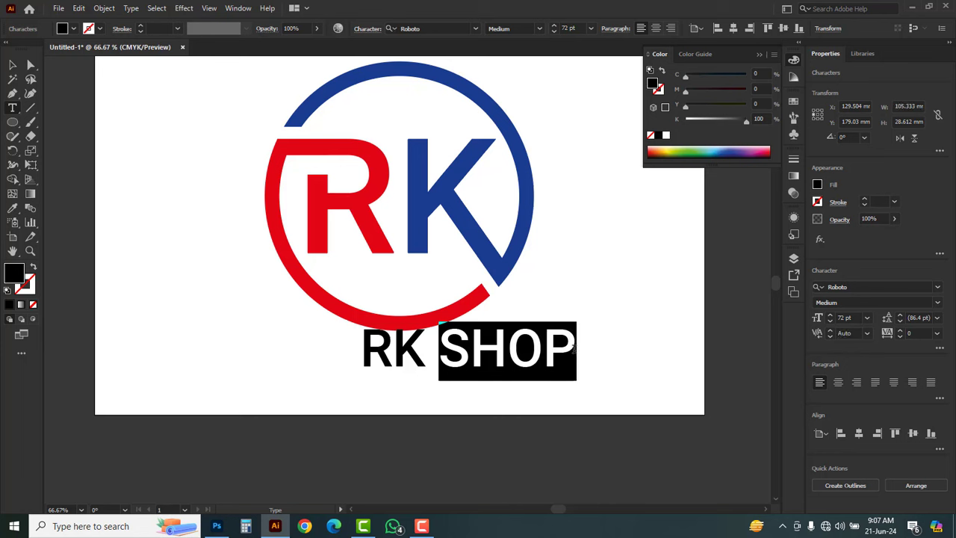
text(DESIGN)
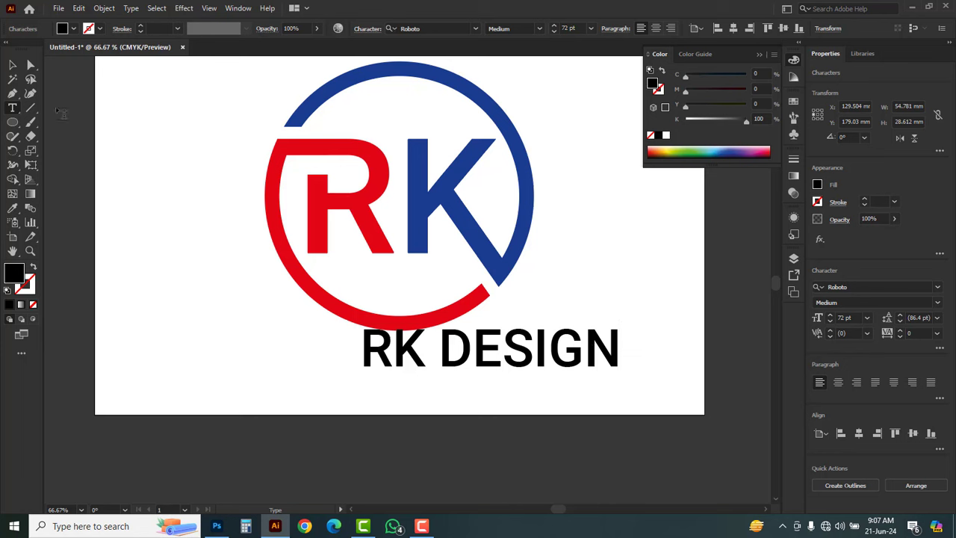
Move the "RK DESIGN" text inside the ring below the R and scale it down to about 35.65 pt.
click(12, 65)
drag(589, 362, 534, 293)
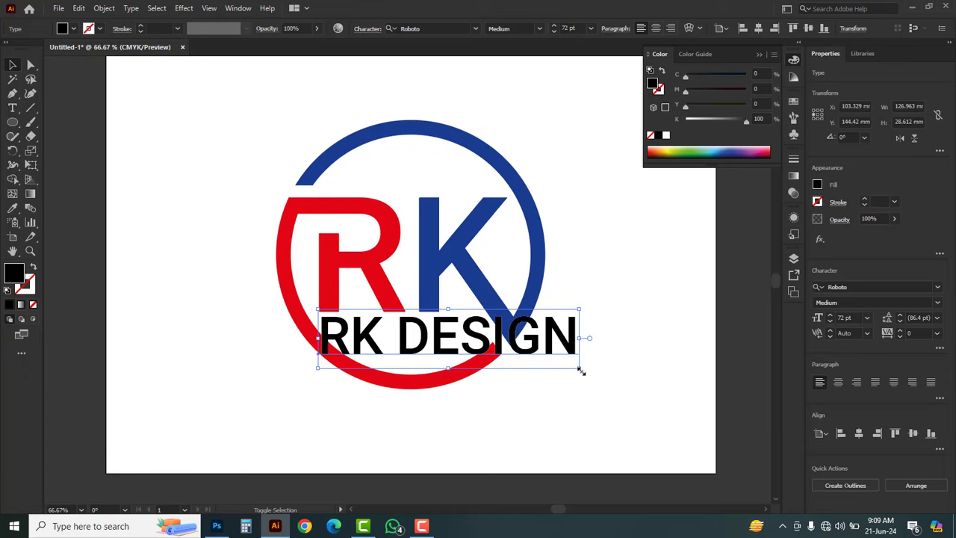
drag(582, 371, 457, 338)
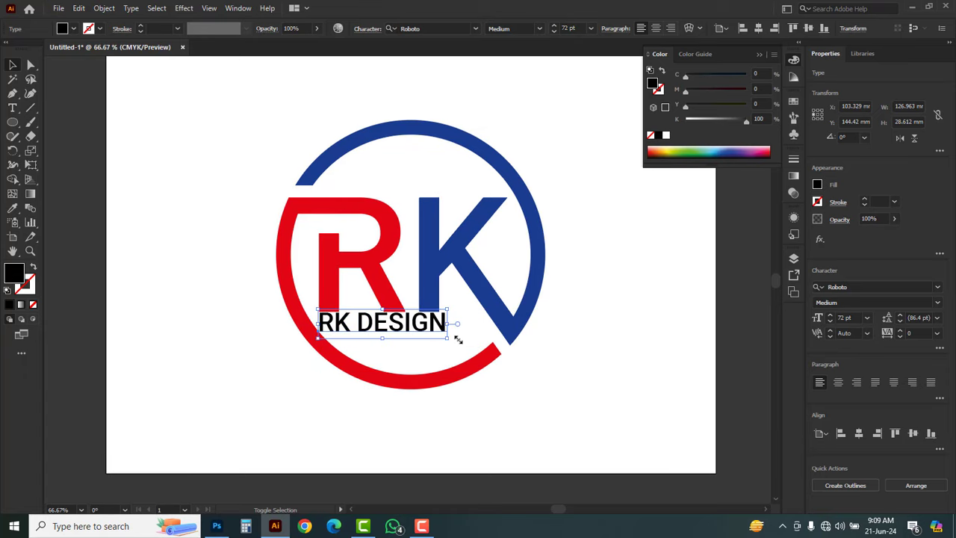
Scale the text to about 24.35 pt to match the R's width and place it just beneath the R.
key(ctrl+space)
drag(304, 244, 327, 272)
key(space)
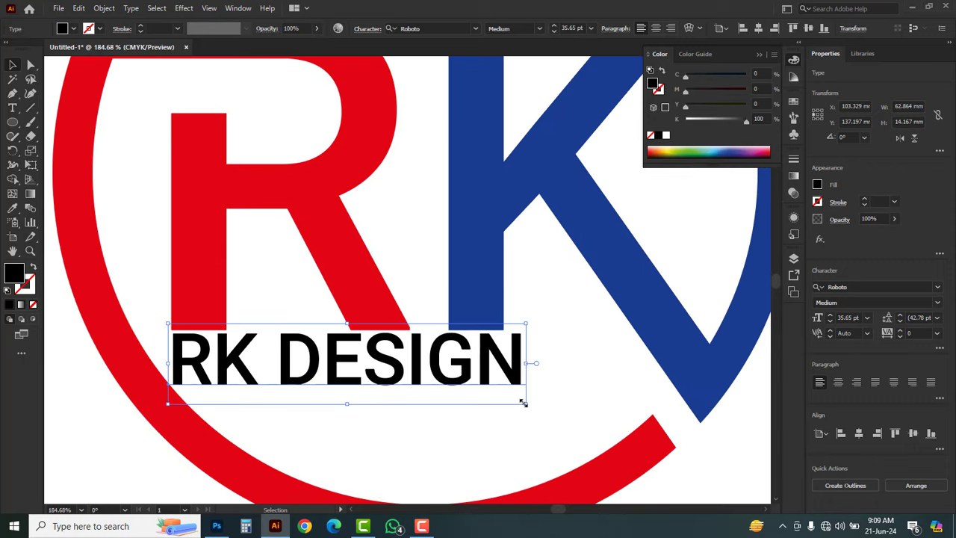
drag(522, 403, 507, 401)
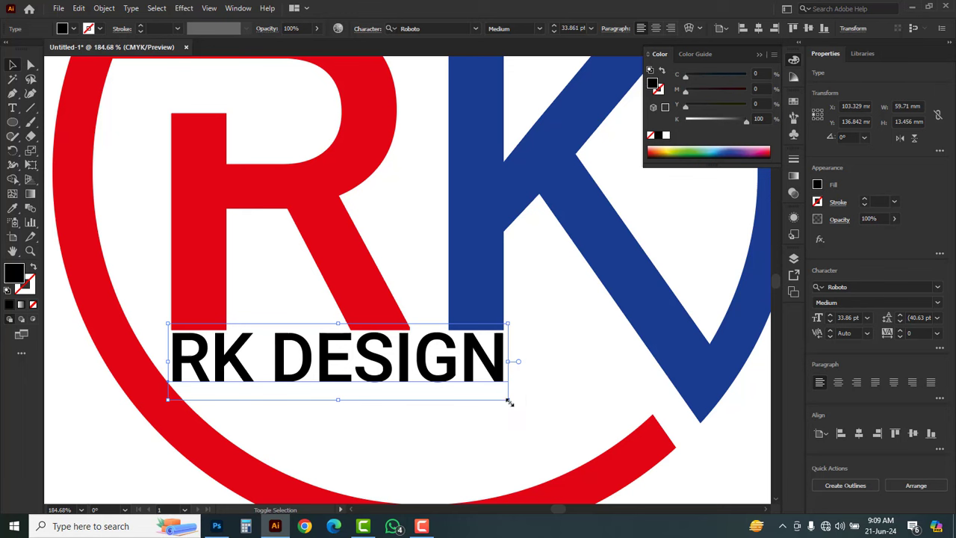
drag(508, 396, 420, 379)
drag(378, 357, 378, 363)
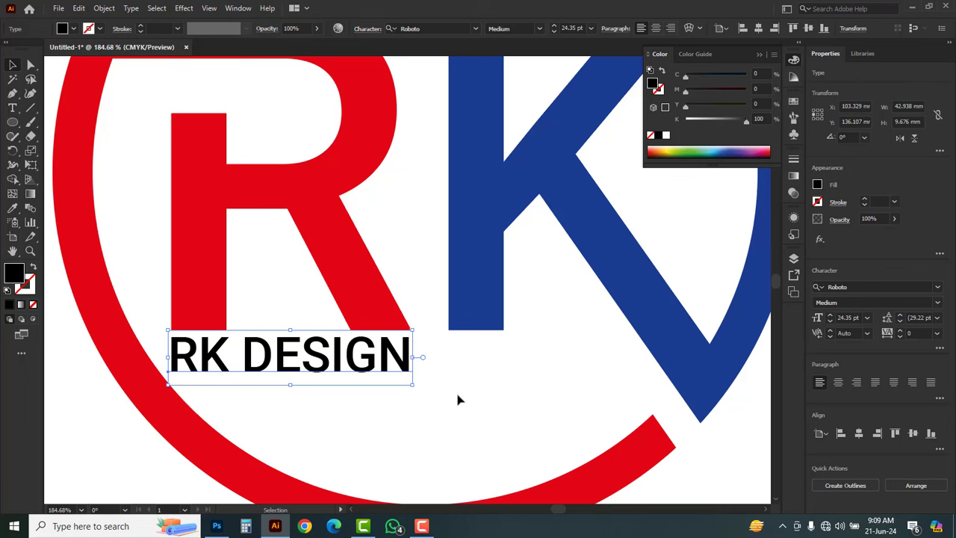
click(470, 390)
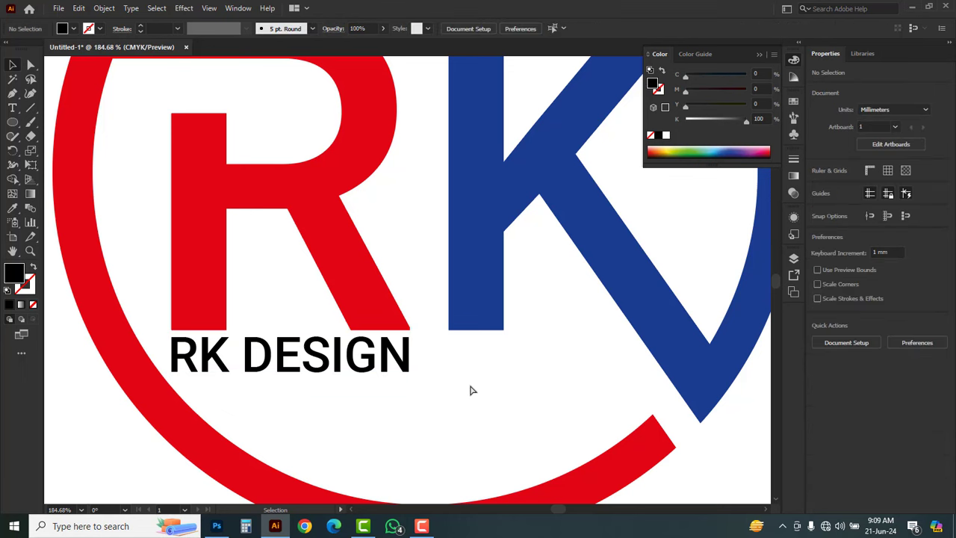
Enlarge the text to about 33.65 pt so it spans from the R's stem to the far edge of the K's stem.
ctrl+alt+click(455, 365)
ctrl+alt+click(455, 364)
ctrl+alt+click(455, 364)
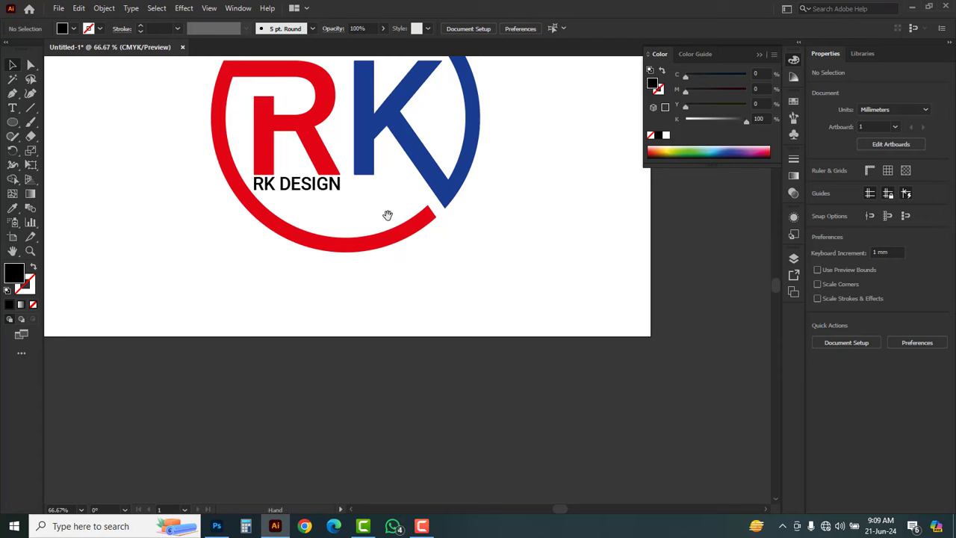
drag(388, 216, 419, 320)
click(380, 302)
click(528, 369)
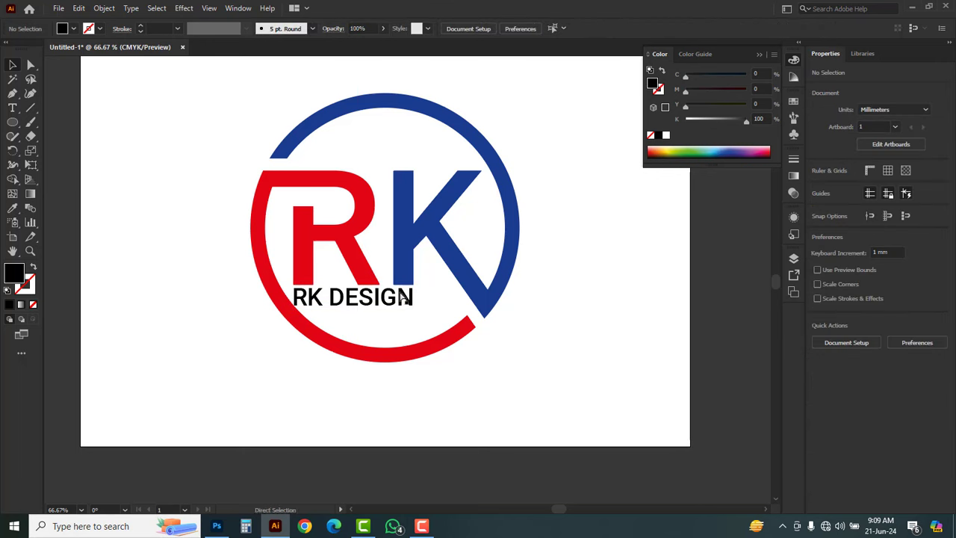
Move the "RK DESIGN" text down over the lower ring, clear of the bottom edges of the R and K.
click(366, 271)
click(441, 297)
key(v)
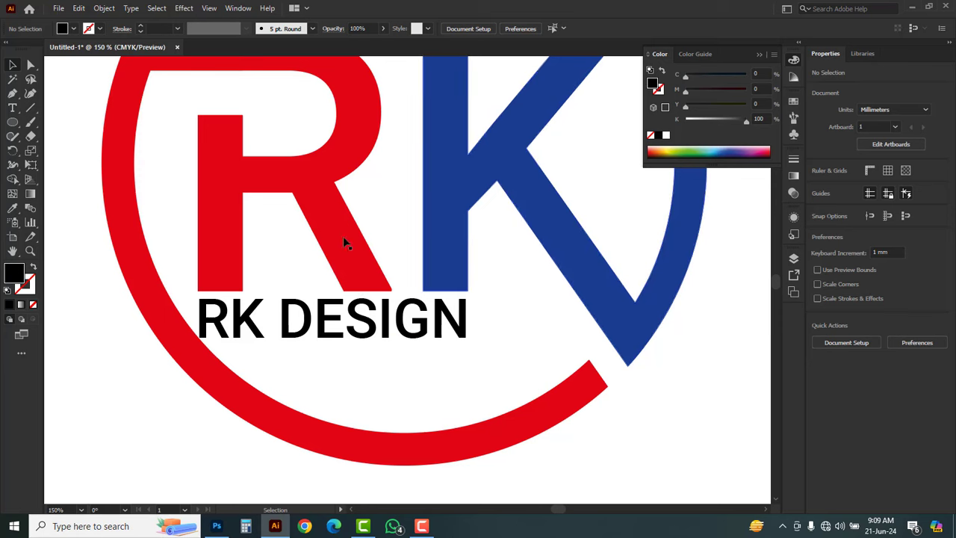
drag(361, 328, 448, 383)
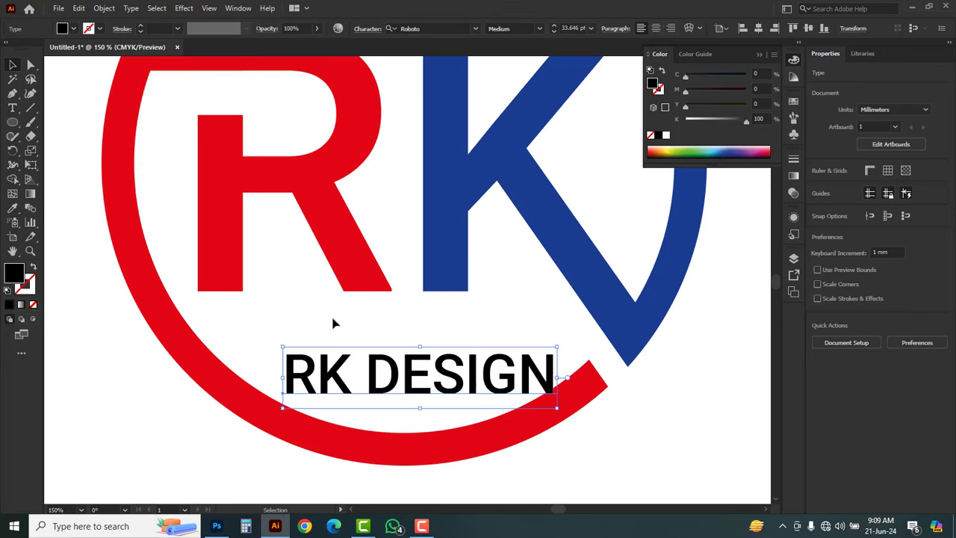
click(335, 321)
In outline view, shorten the stems of the R and K by raising their bottom edges to the same level.
click(30, 66)
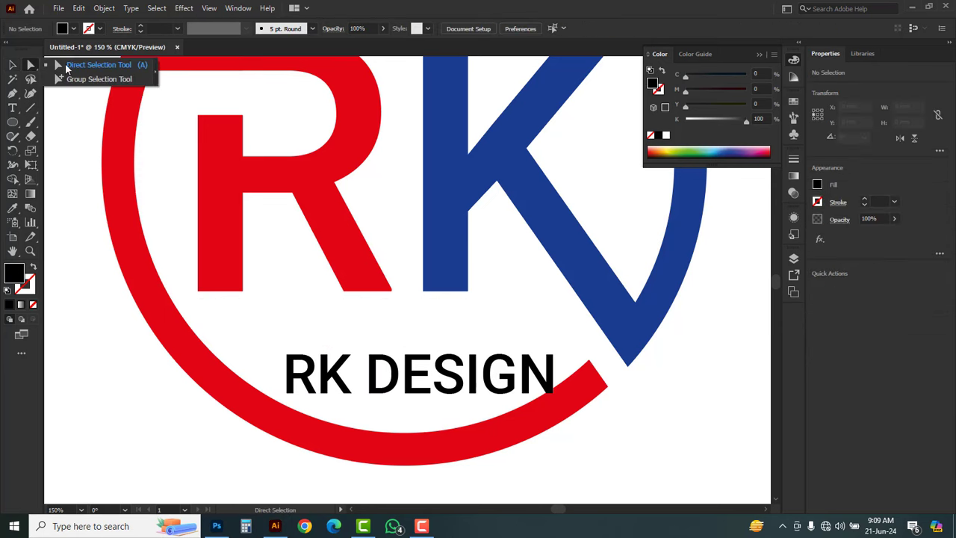
key(ctrl+y)
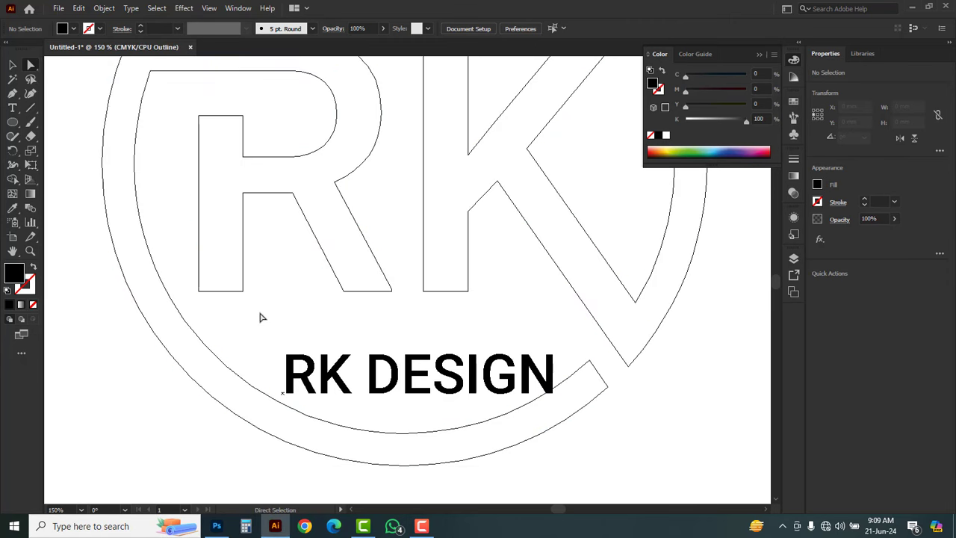
drag(490, 304, 416, 280)
drag(266, 309, 244, 276)
click(325, 321)
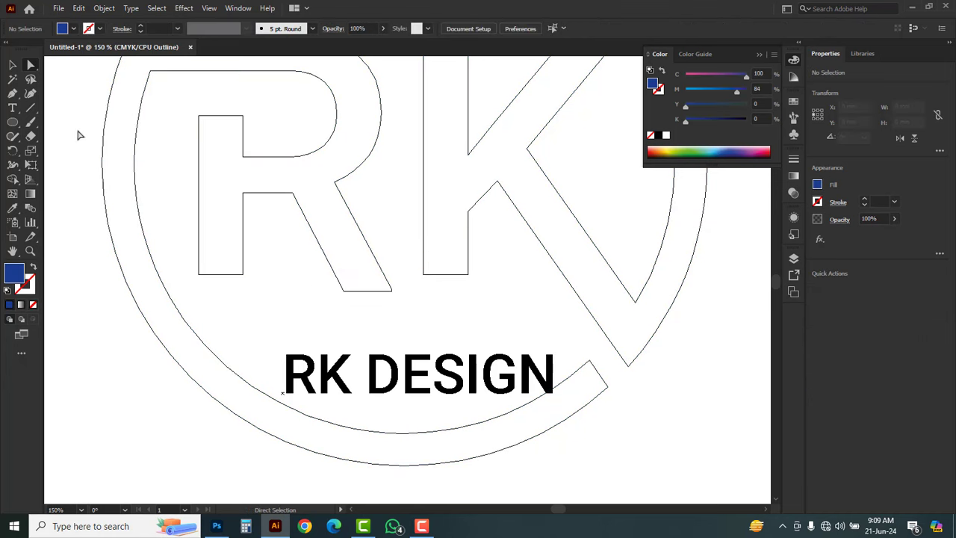
Draw a straight horizontal line across the R's leg with the Pen tool and align it with the stems' bottom edges.
drag(12, 93, 65, 97)
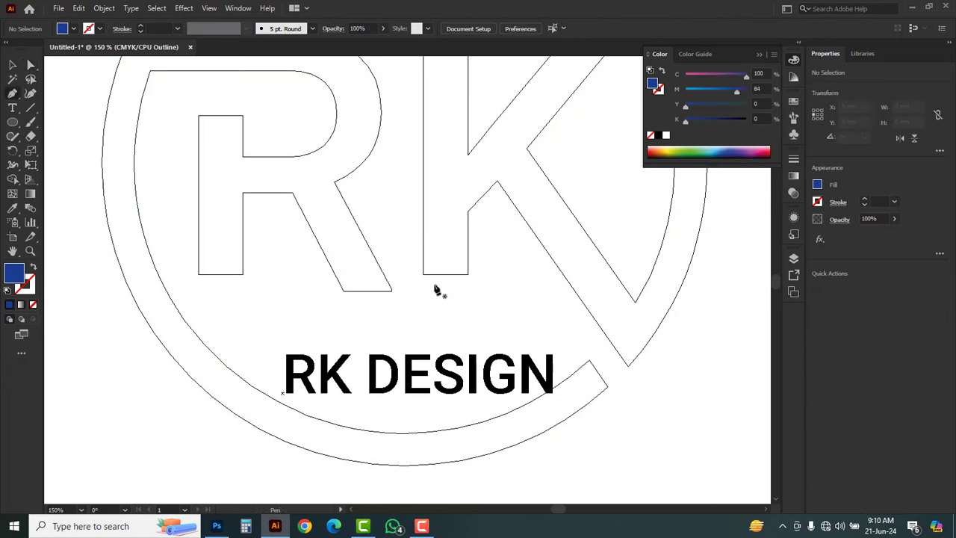
click(458, 284)
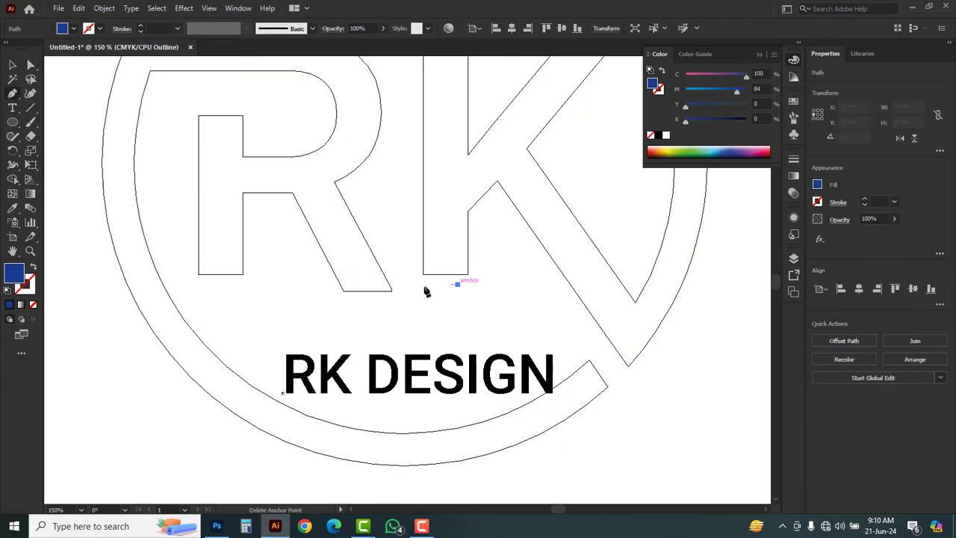
click(299, 285)
click(12, 65)
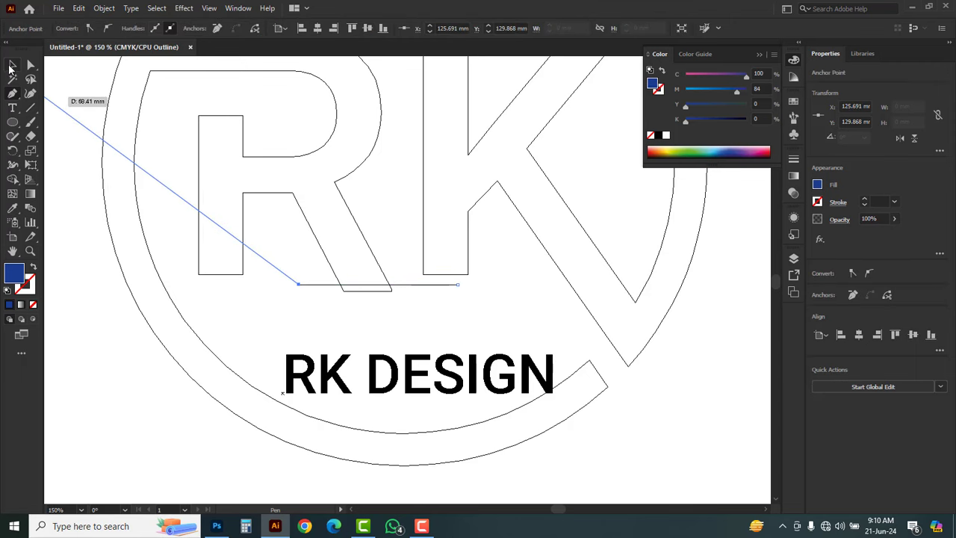
ctrl+click(351, 287)
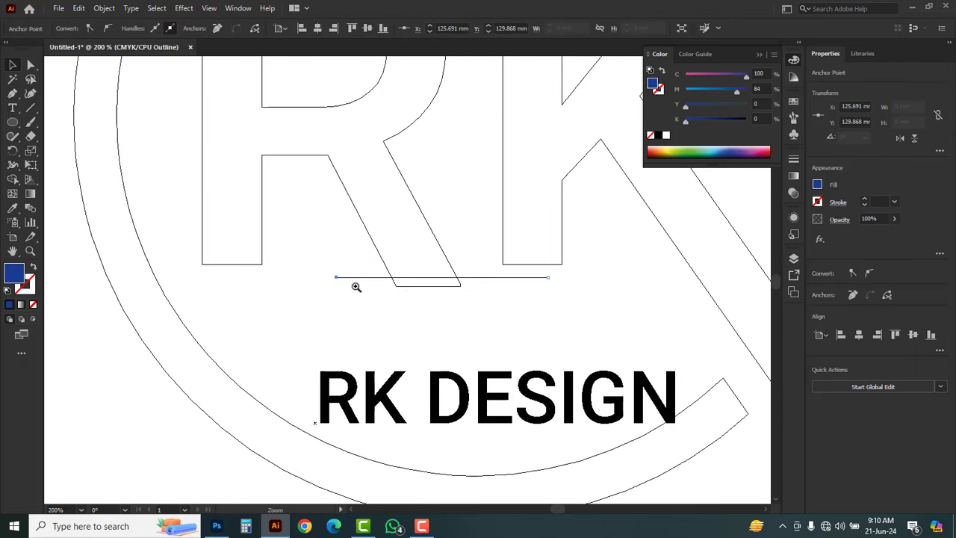
drag(512, 280, 508, 267)
Cut off the part of the R's leg below the line with Shape Builder and remove the leftover line.
drag(438, 315, 397, 228)
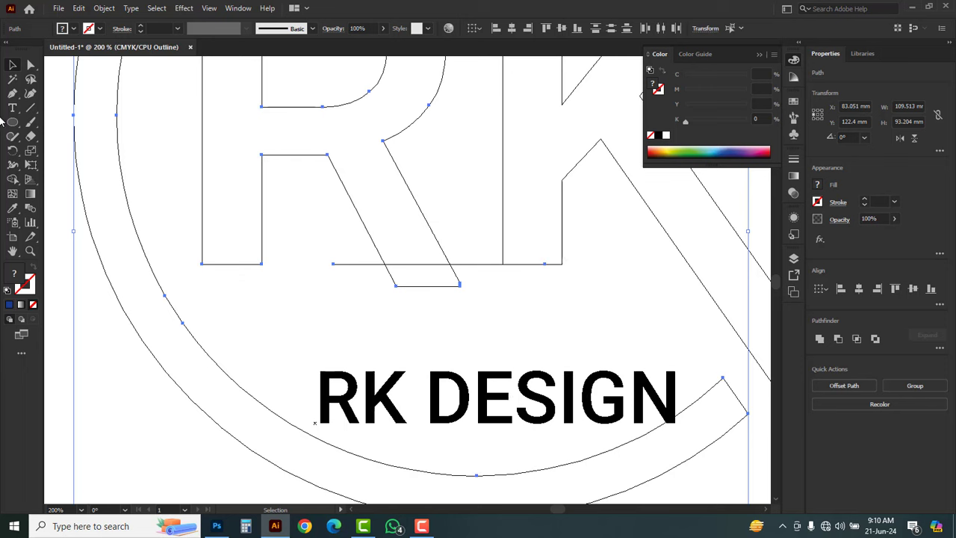
drag(13, 182, 77, 183)
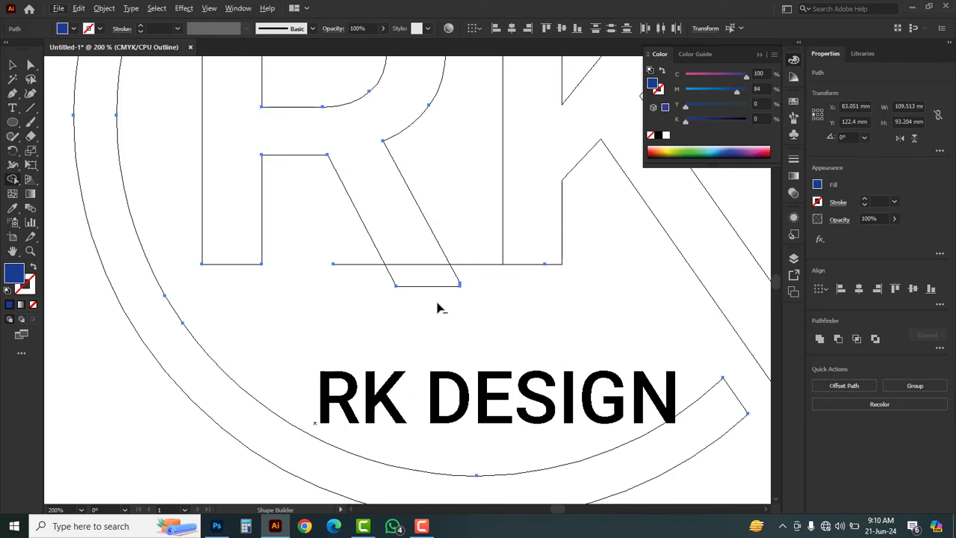
alt+click(427, 281)
drag(471, 255, 472, 261)
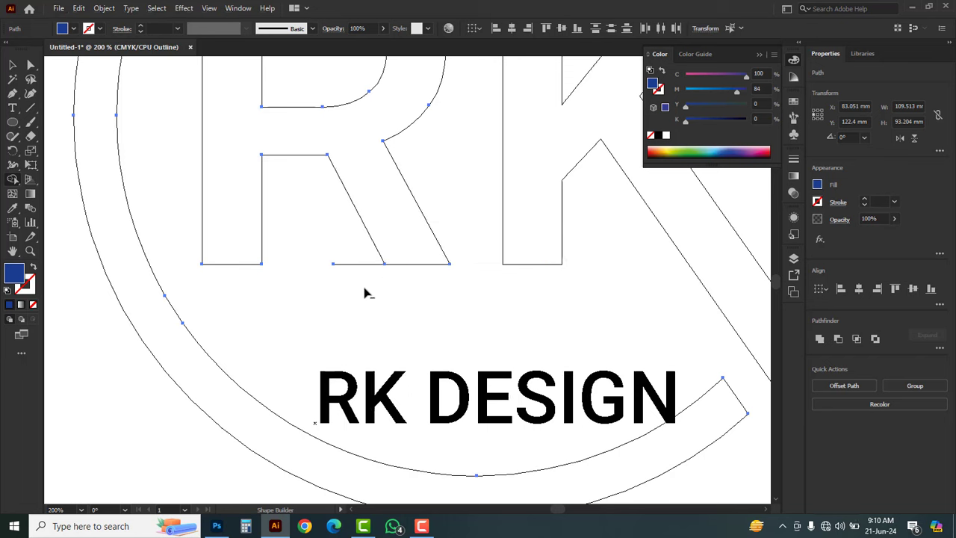
click(13, 66)
click(426, 325)
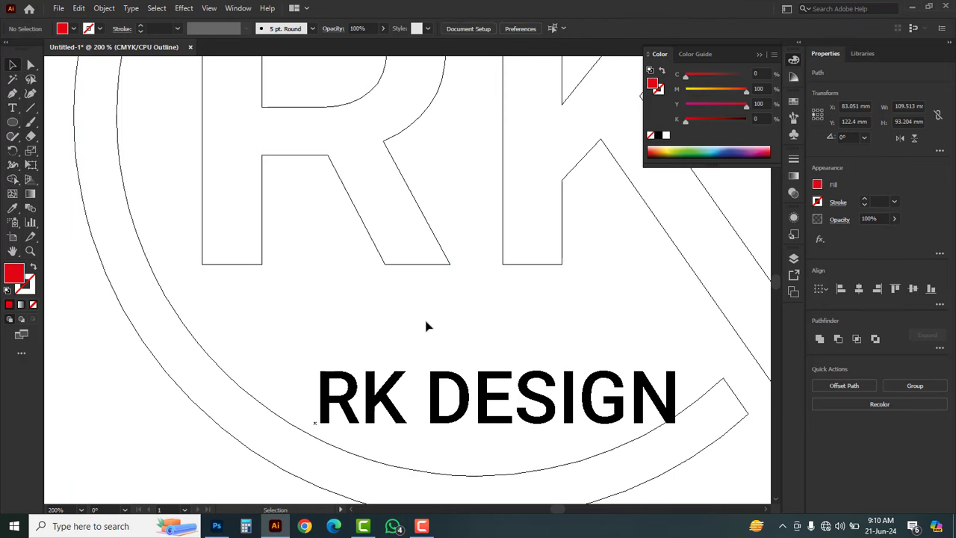
Return to preview mode and move the "RK DESIGN" text up directly beneath the letters, aligned with the R's stem.
key(ctrl+y)
ctrl+alt+click(459, 324)
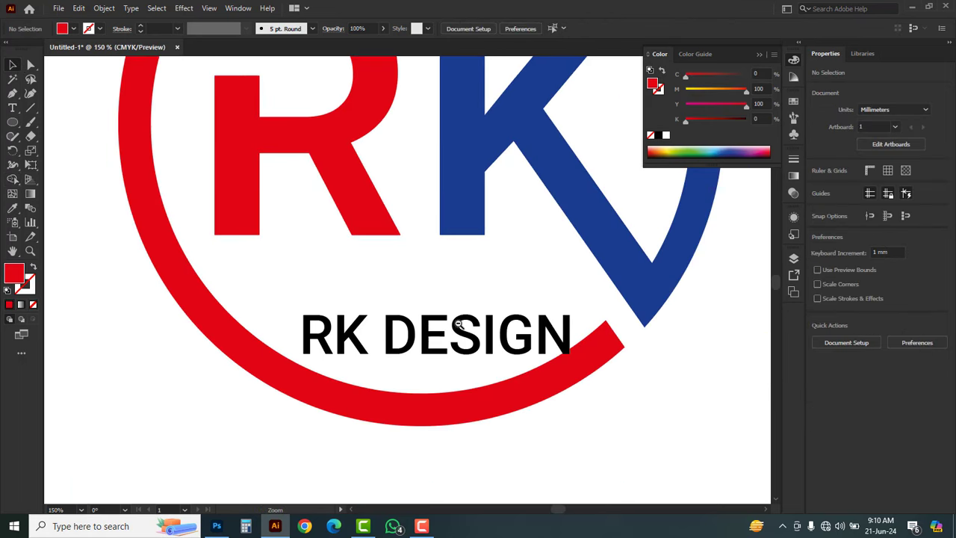
ctrl+alt+click(373, 283)
scroll(448, 321, up, 2)
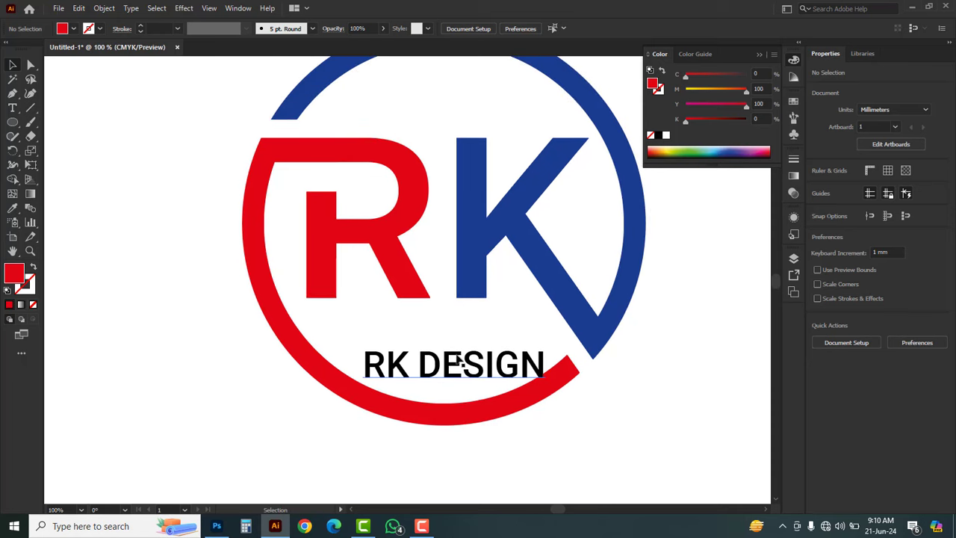
drag(451, 361, 404, 319)
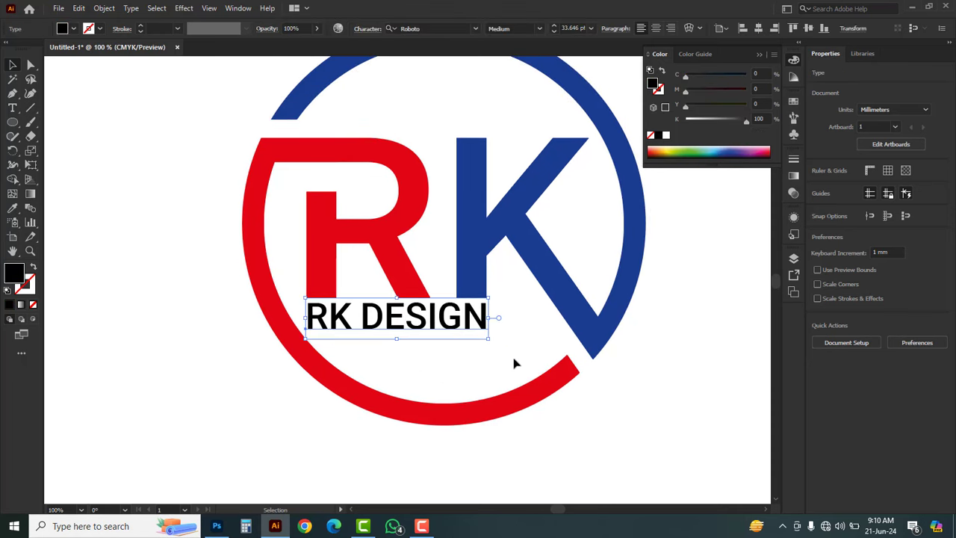
click(523, 363)
Group the ring, the letters and the "RK DESIGN" text.
ctrl+alt+click(491, 342)
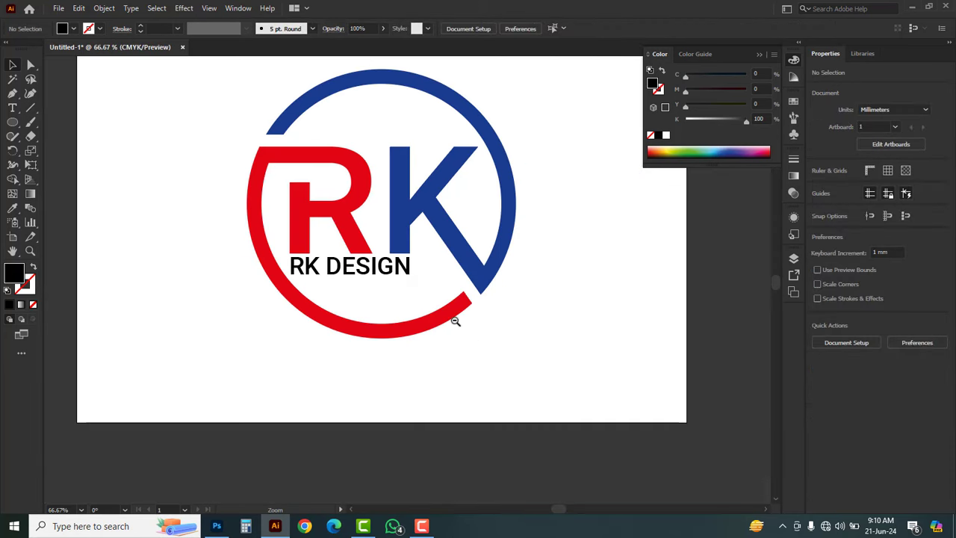
ctrl+alt+click(412, 276)
drag(540, 352, 252, 167)
right_click(546, 214)
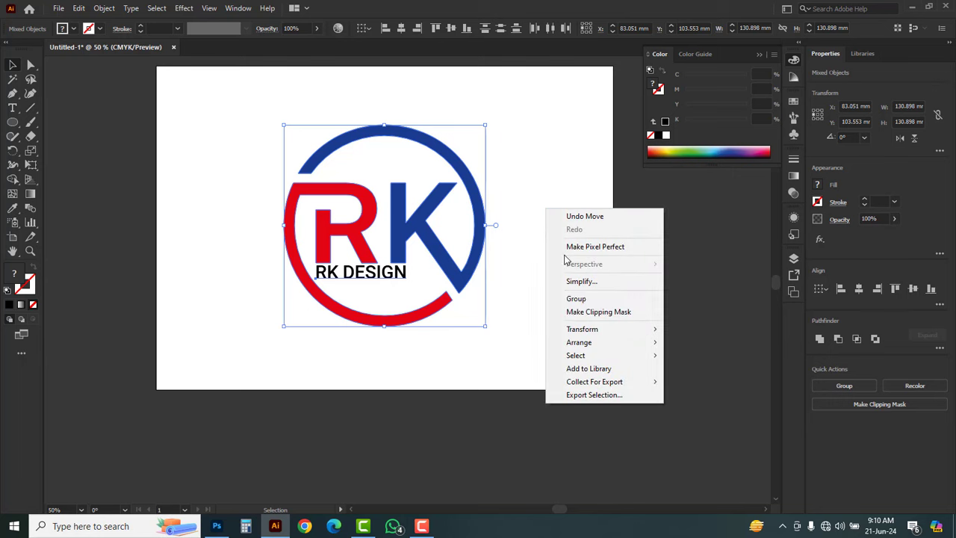
click(566, 296)
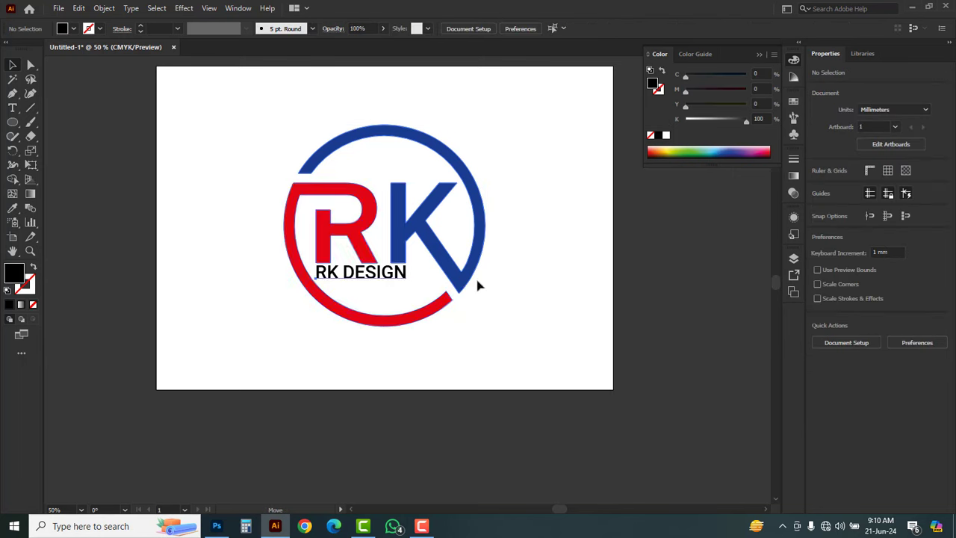
Try moving the grouped logo past the artboard's lower-right corner and bring it back to the artboard's centre.
drag(476, 284, 706, 396)
ctrl+alt+click(424, 283)
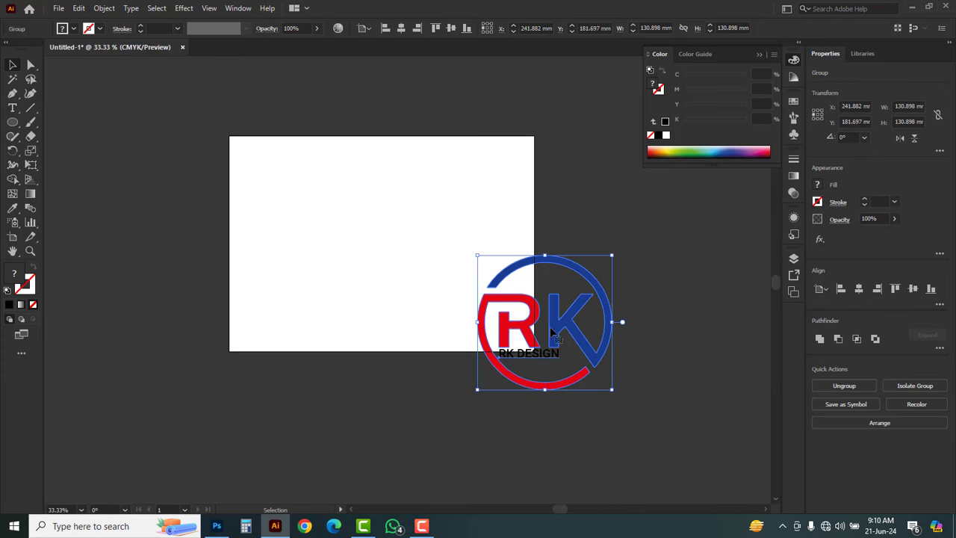
drag(555, 328, 391, 258)
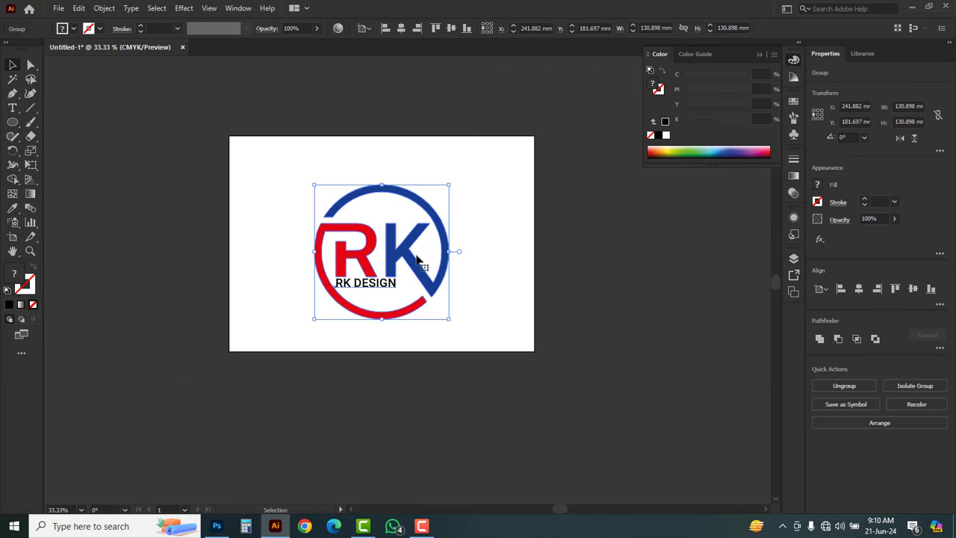
click(500, 259)
Scale the grouped logo down to about 101.6 mm square and place a duplicate beside it on the artboard's right half.
drag(499, 259, 378, 273)
drag(344, 339, 169, 204)
key(ctrl+plus)
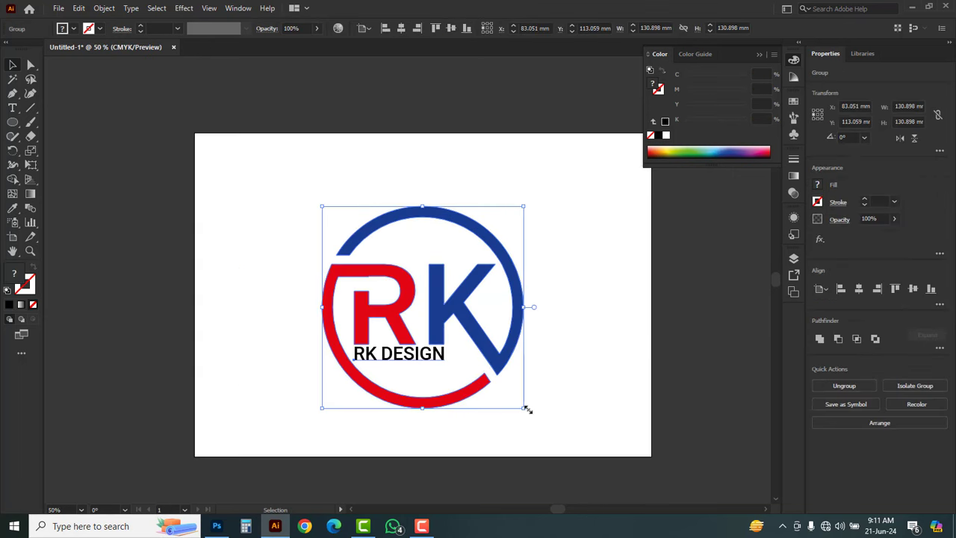
drag(528, 406, 500, 385)
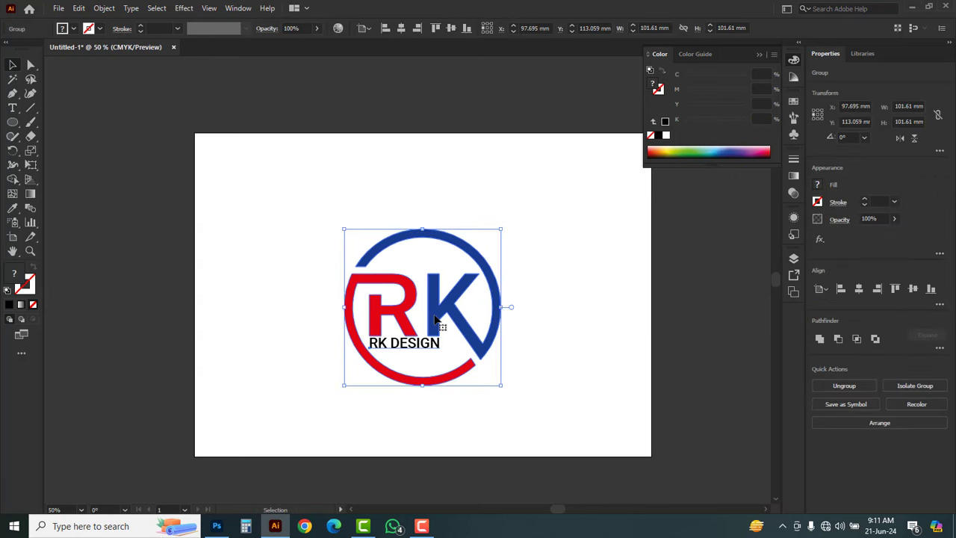
drag(438, 320, 554, 274)
click(606, 355)
Ungroup the duplicate RK logo on the artboard's right half.
ctrl+click(532, 265)
ctrl+click(532, 265)
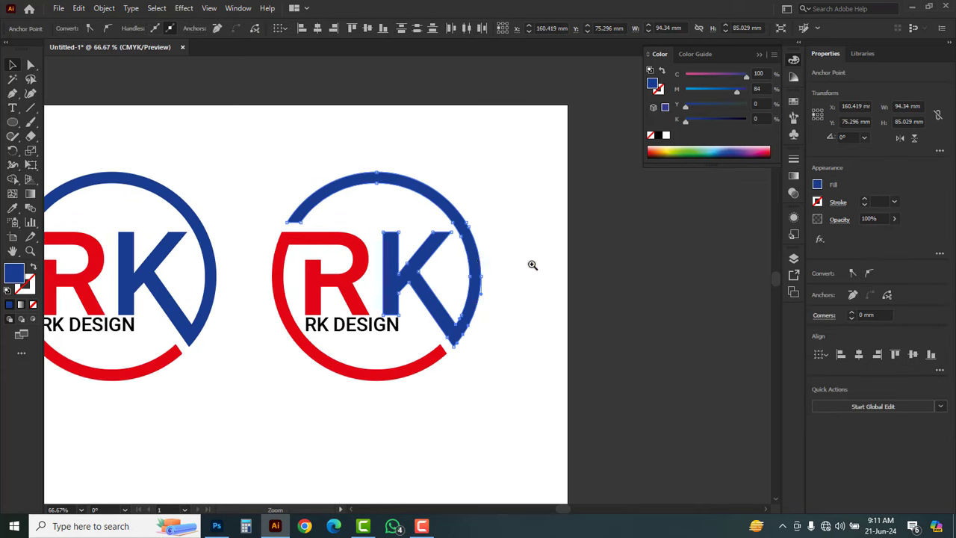
ctrl+click(376, 261)
click(624, 332)
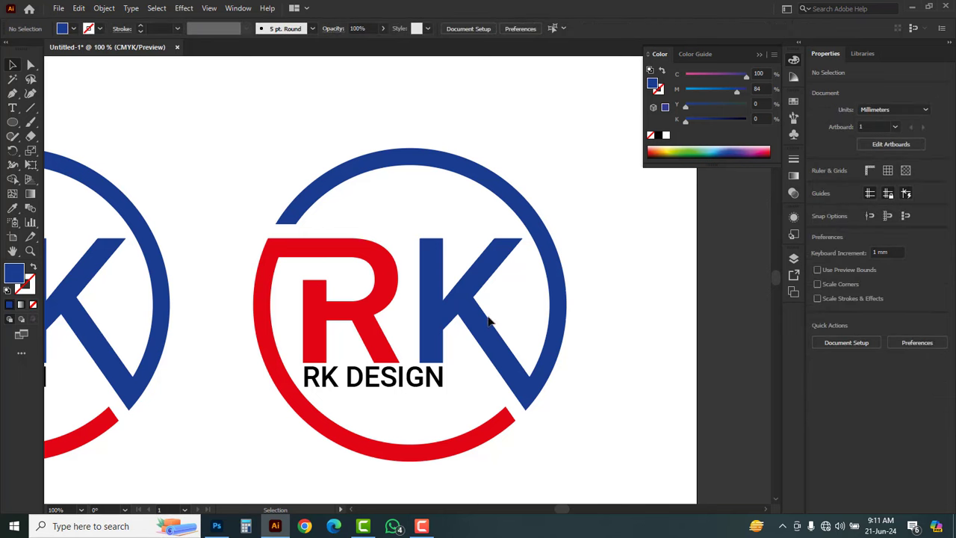
click(352, 300)
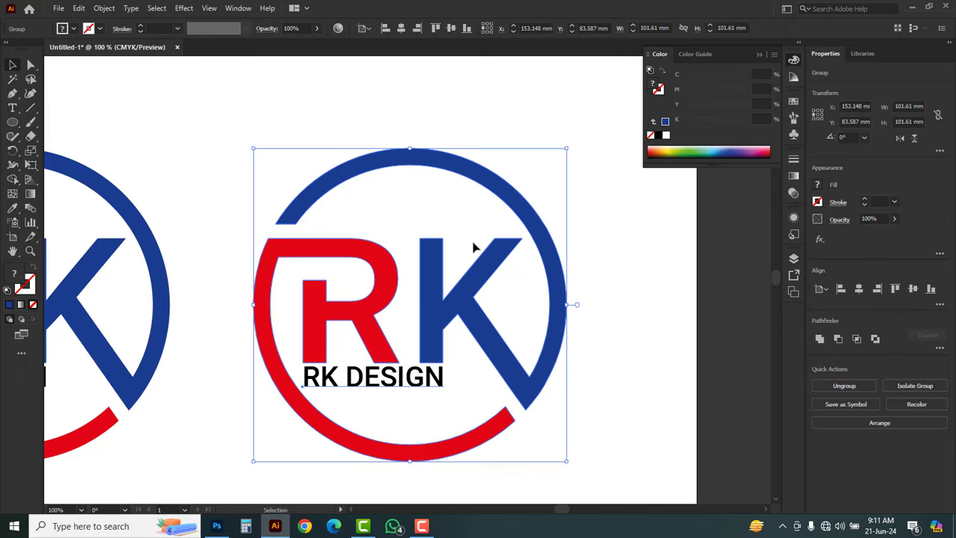
right_click(616, 204)
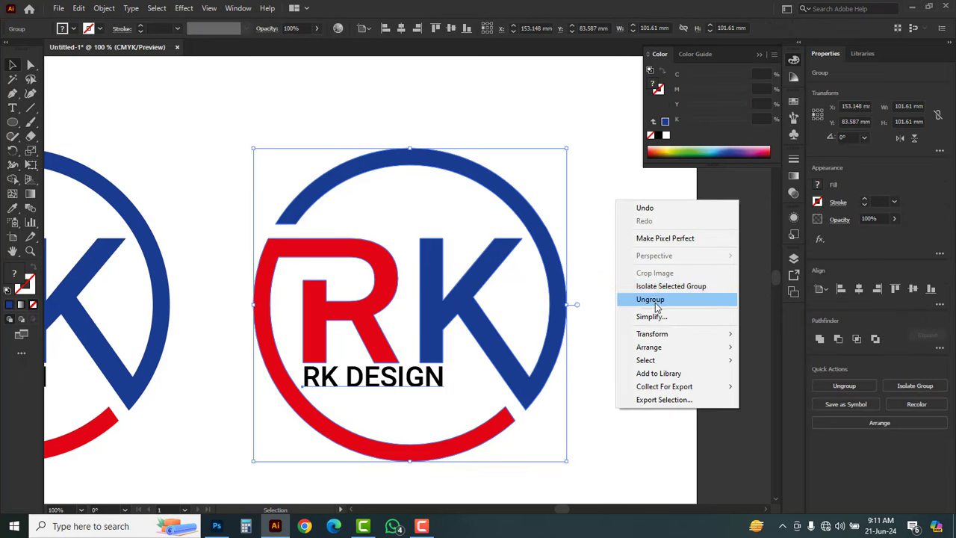
click(634, 301)
click(591, 298)
Recolour the duplicate's red R-and-ring shape to cyan (C 100, M 0, Y 0, K 0), trying green with Y 100 and undoing it.
click(384, 294)
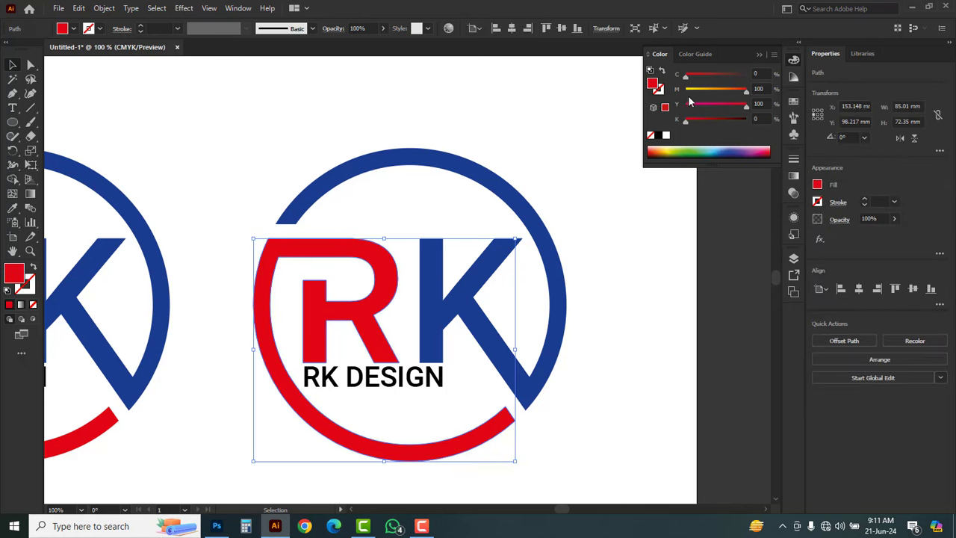
mouse_move(736, 110)
mouse_down()
mouse_move(690, 92)
mouse_move(697, 80)
mouse_move(746, 77)
mouse_move(659, 94)
mouse_move(752, 111)
mouse_up()
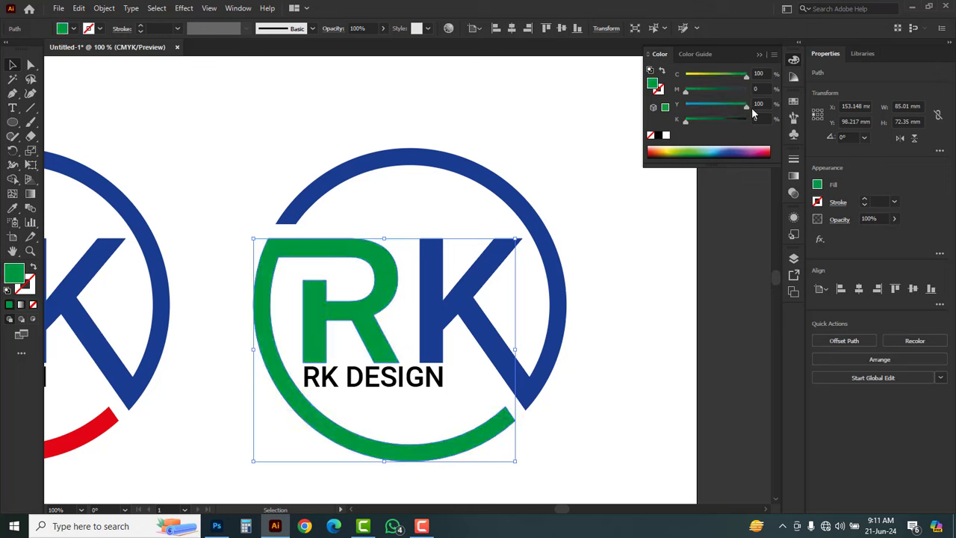
key(ctrl+z)
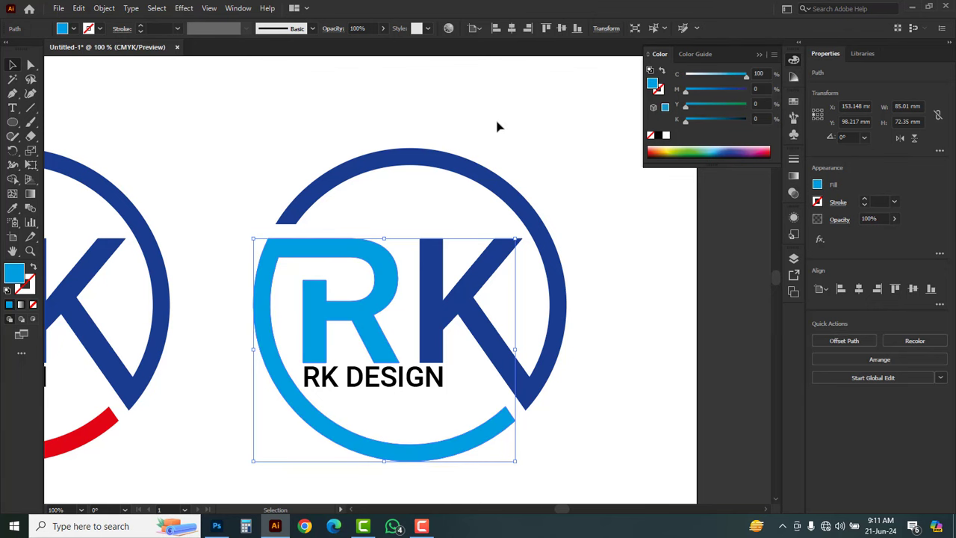
click(498, 142)
Recolour the duplicate's "RK DESIGN" text with the Eyedropper, trying the R's cyan and settling on the K's dark blue.
click(437, 379)
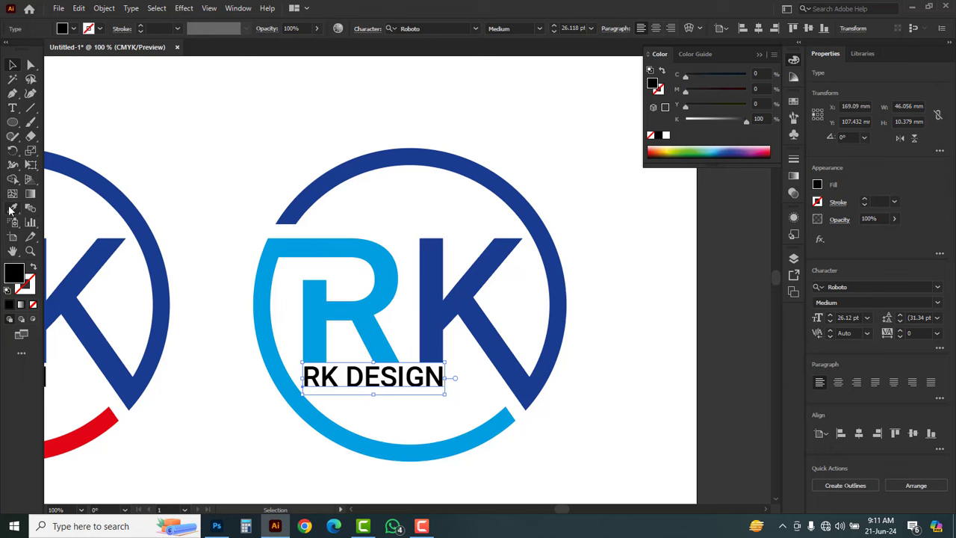
click(11, 208)
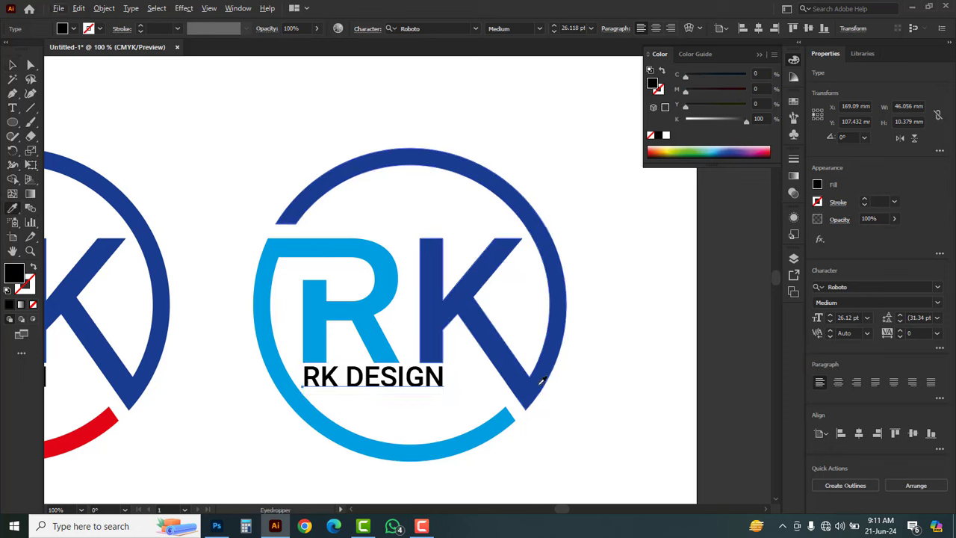
click(540, 382)
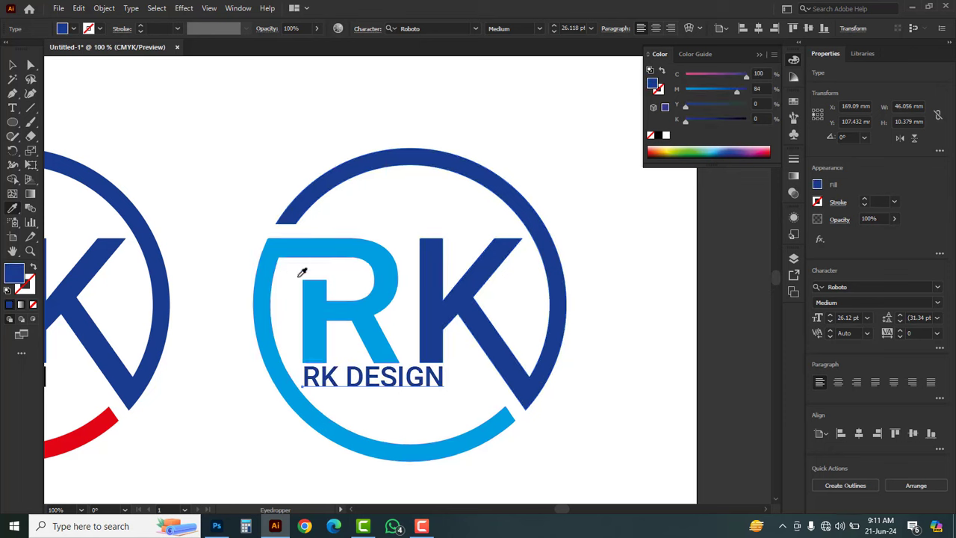
click(361, 306)
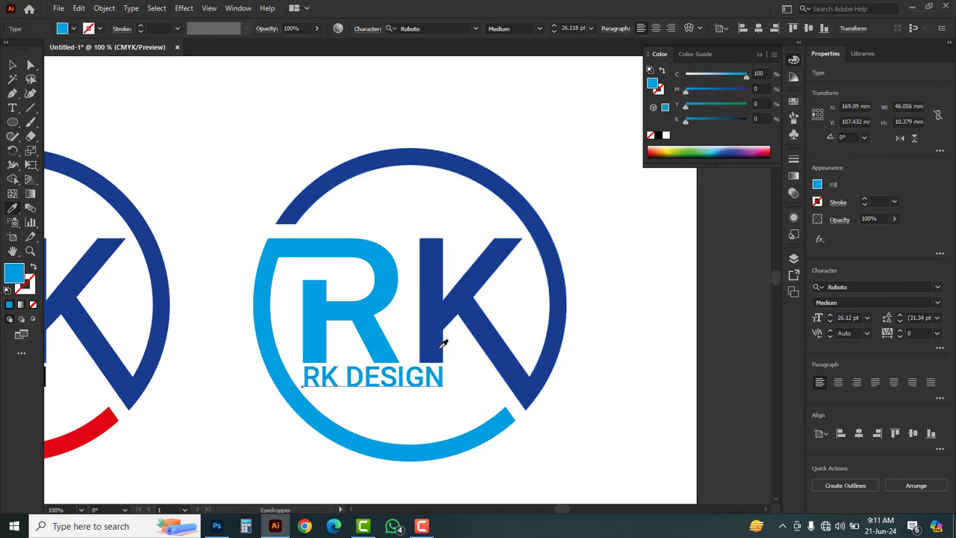
click(470, 300)
click(12, 67)
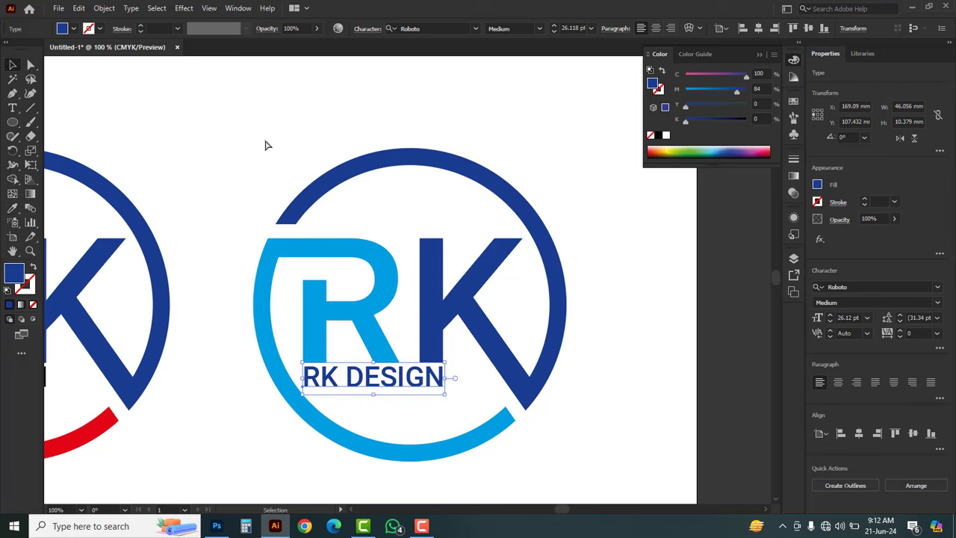
Delete the entire recoloured duplicate logo beside the original.
ctrl+alt+click(267, 143)
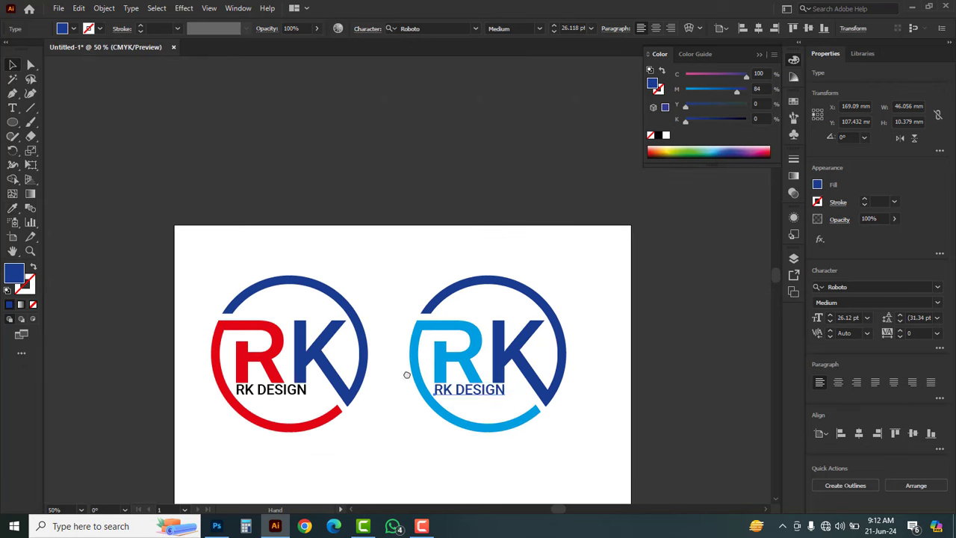
scroll(397, 291, down, 2)
drag(591, 412, 398, 213)
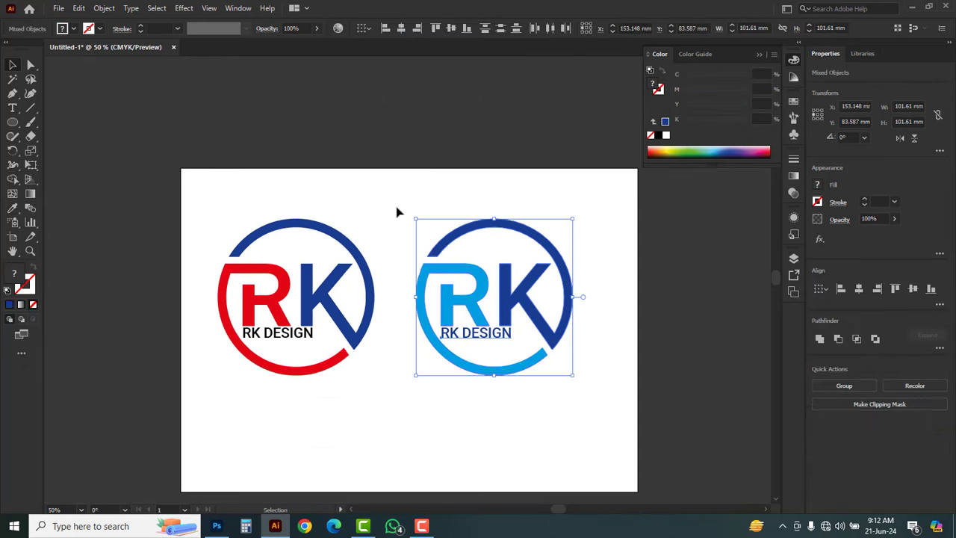
key(Delete)
Move the remaining red and blue logo to the artboard's centre and deselect it.
drag(192, 183, 438, 408)
drag(315, 317, 431, 344)
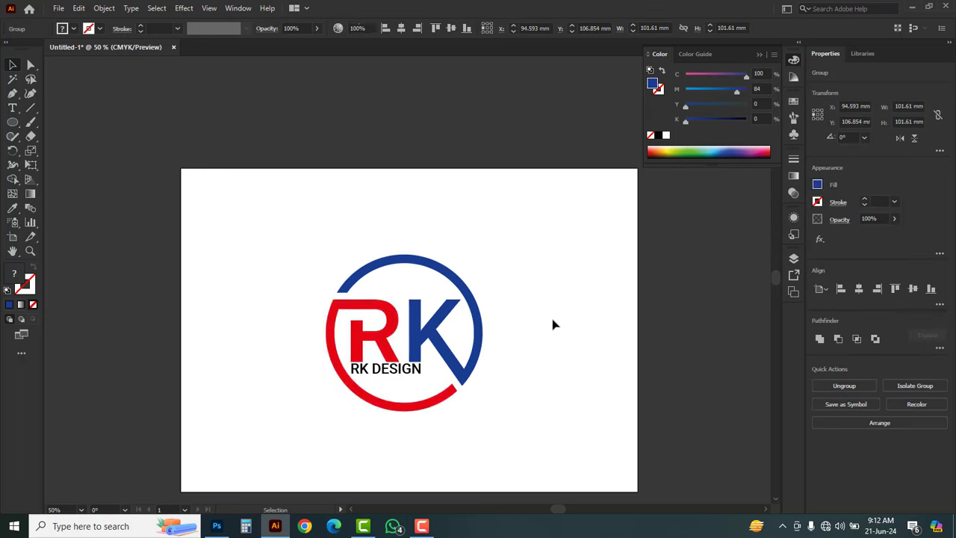
click(553, 324)
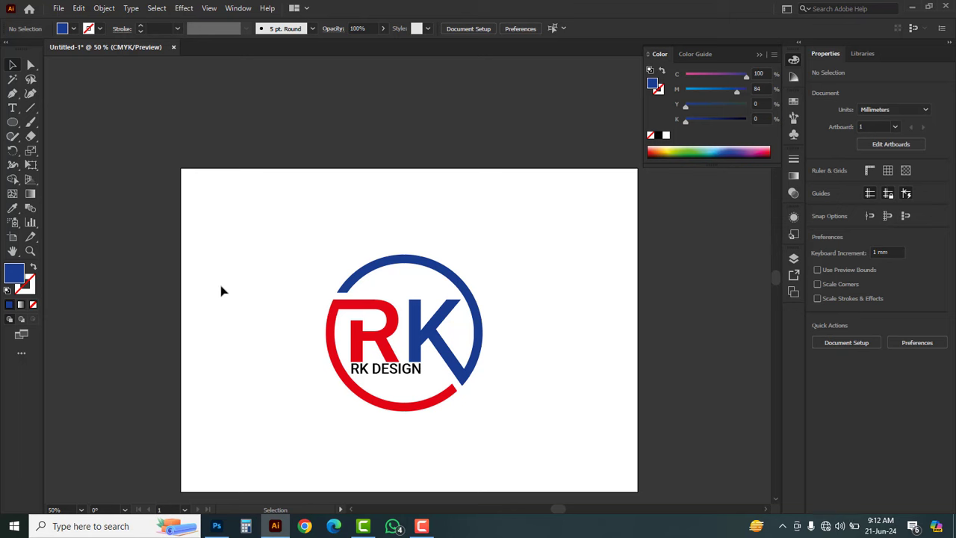
Shrink the artboard proportionally about its centre so it frames the logo more closely.
click(12, 237)
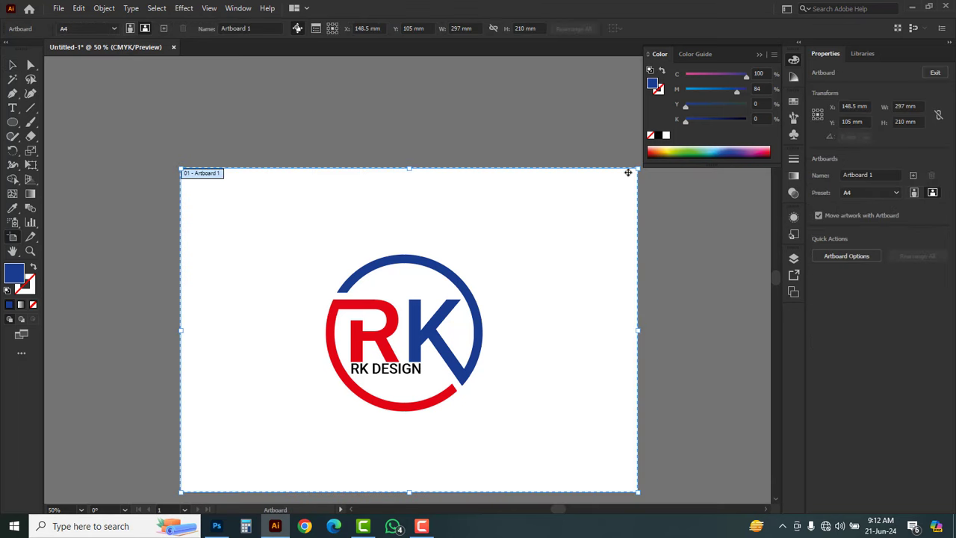
drag(638, 169, 561, 226)
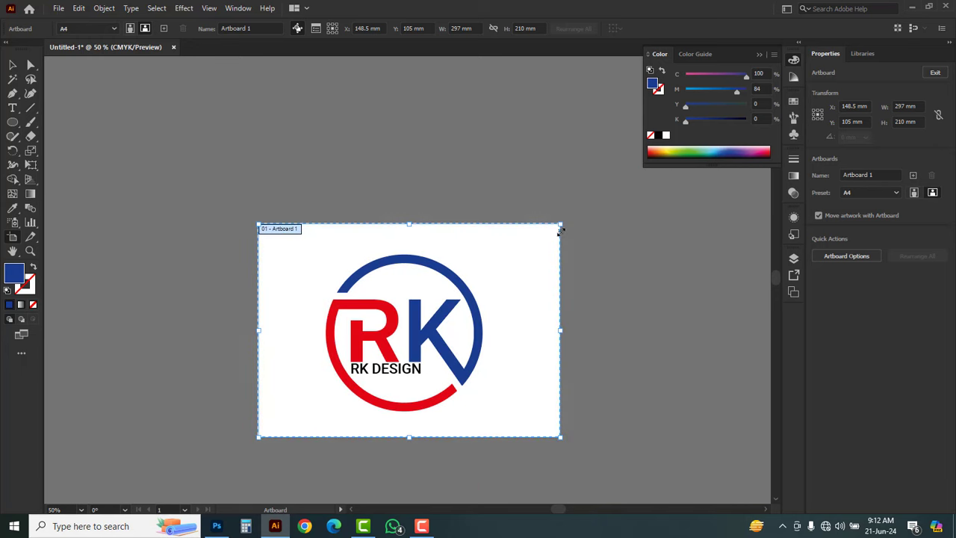
click(11, 65)
key(ctrl+plus)
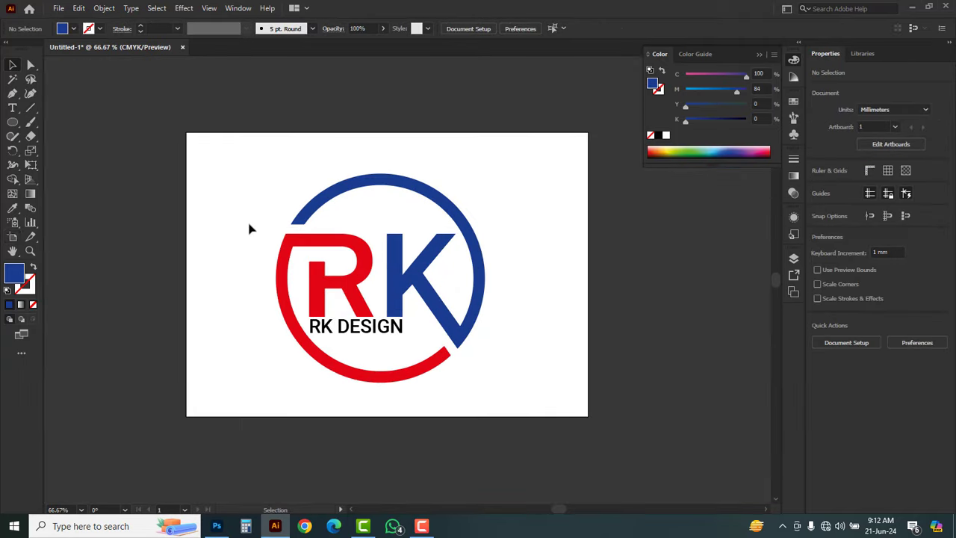
Start saving the document under a new name in the RE Logo folder, naming it "RK LOGO ILLUSTRATOR".
click(58, 9)
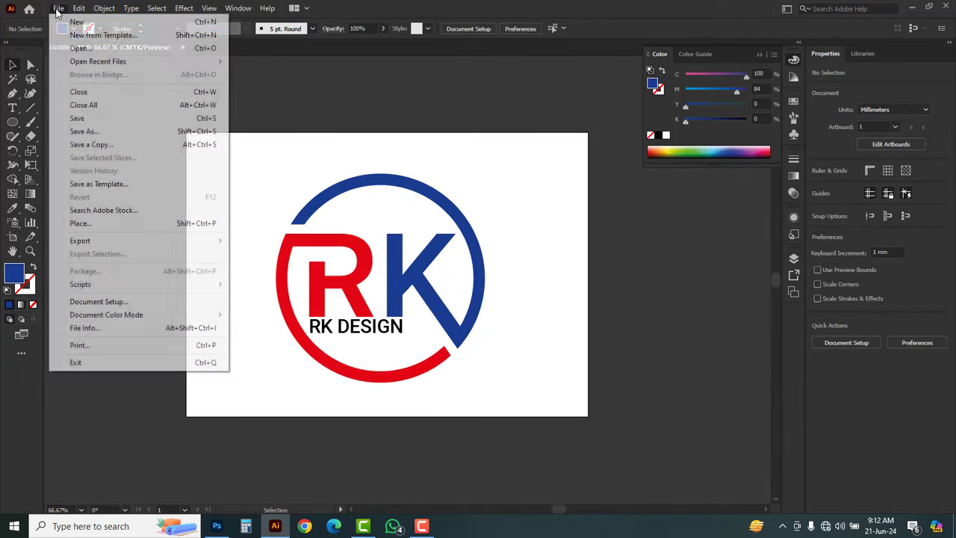
click(90, 131)
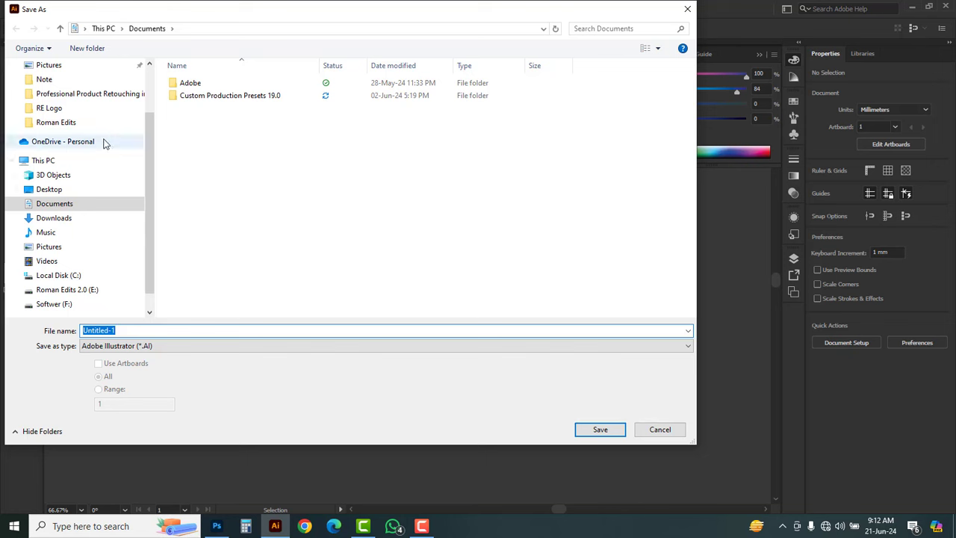
click(51, 109)
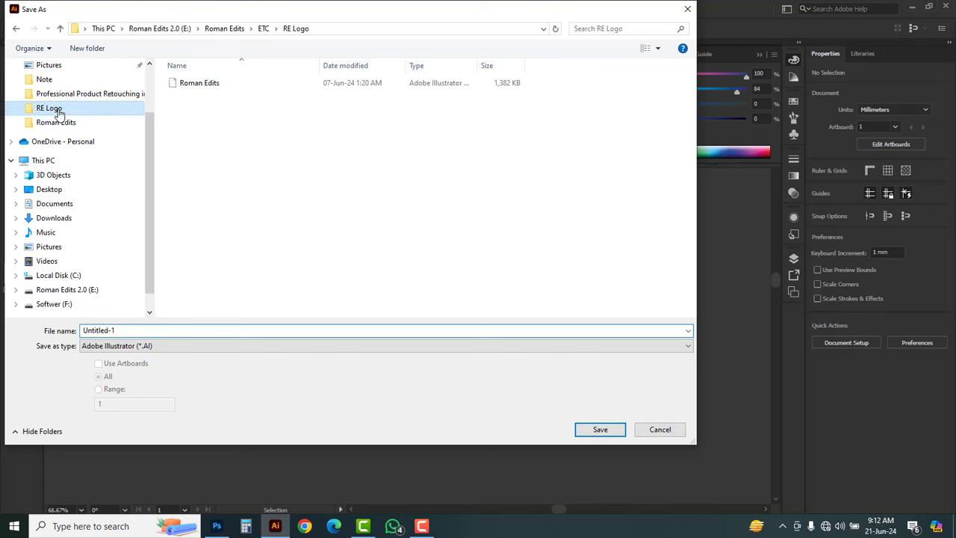
double_click(228, 329)
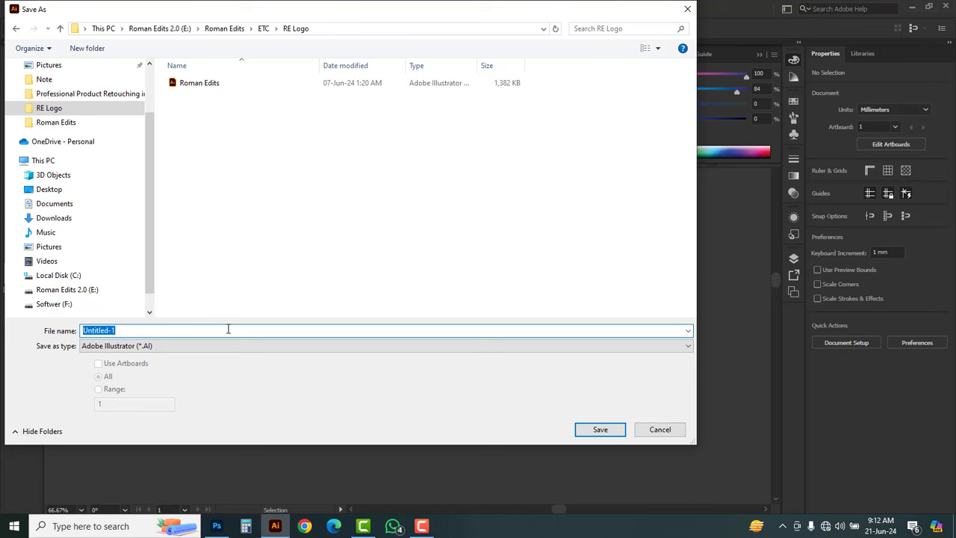
text(r)
key(BackSpace)
text(R)
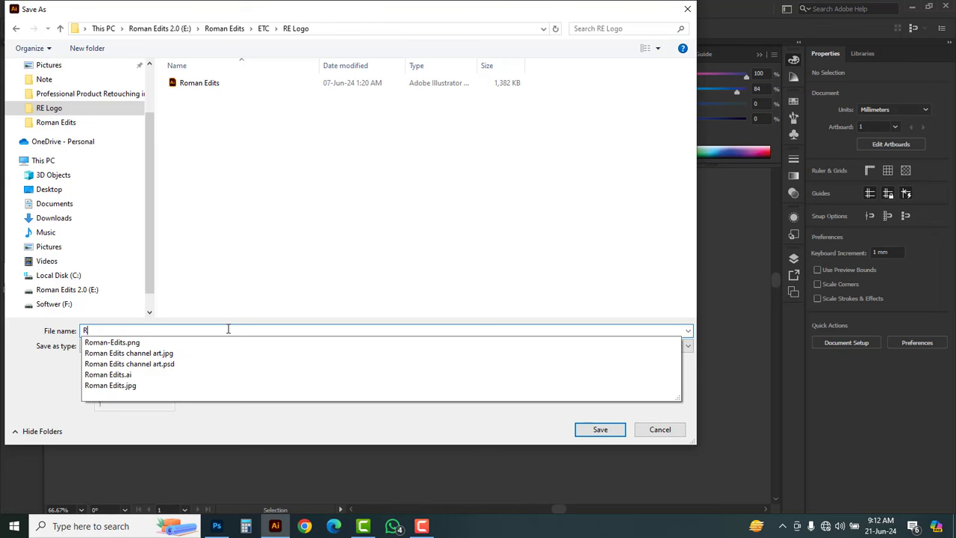
text(K LOGO)
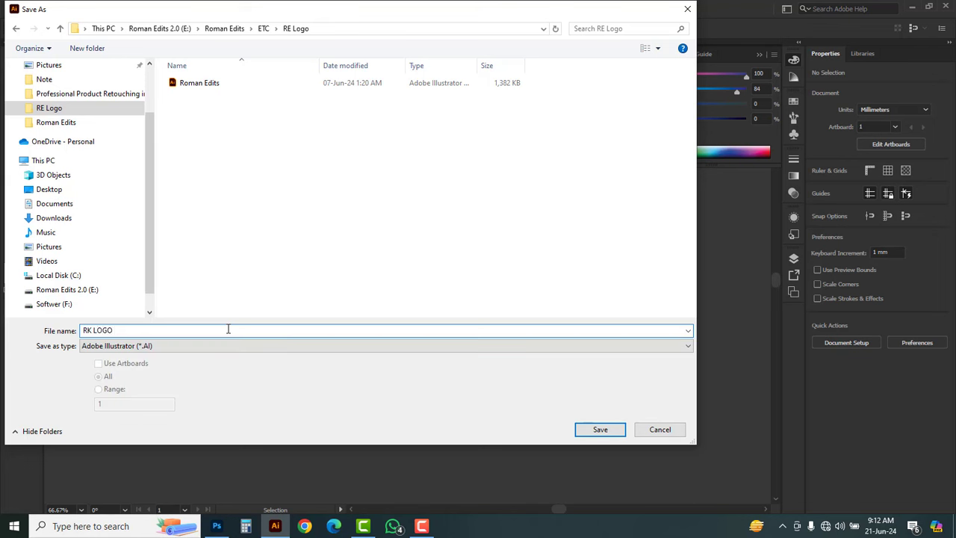
text( ILLUSTRATOR)
Set the file format to Illustrator EPS (*.EPS) and save with the default Illustrator 2020 EPS options.
click(247, 347)
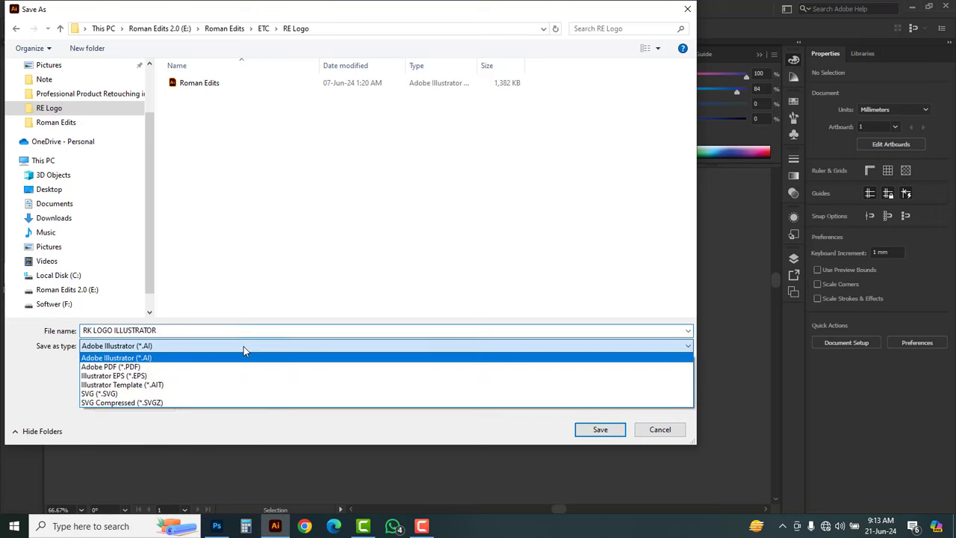
click(140, 380)
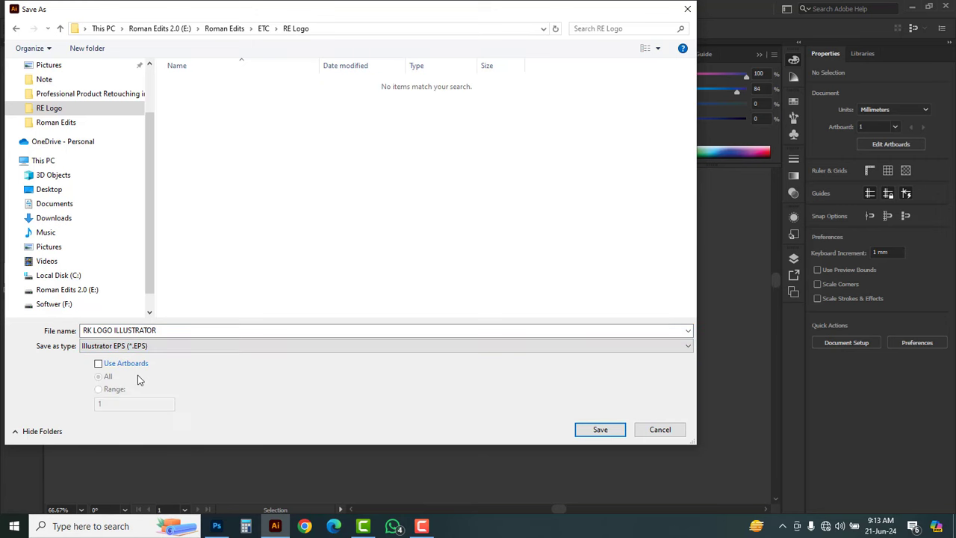
click(590, 431)
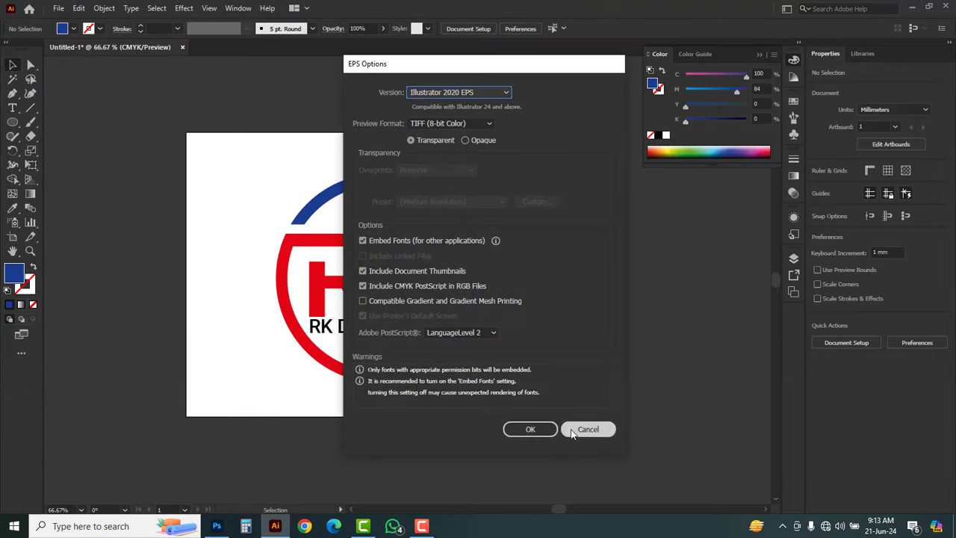
click(530, 430)
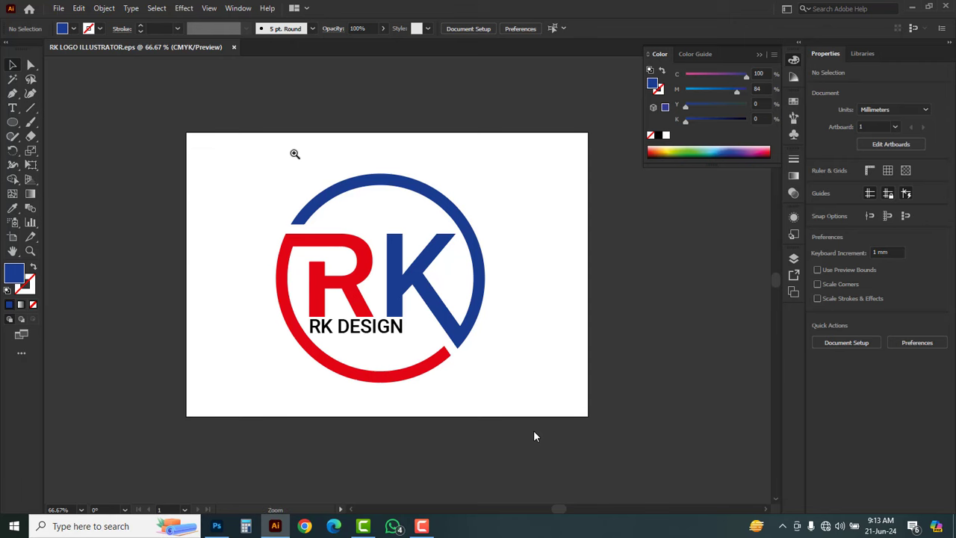
drag(242, 145, 401, 281)
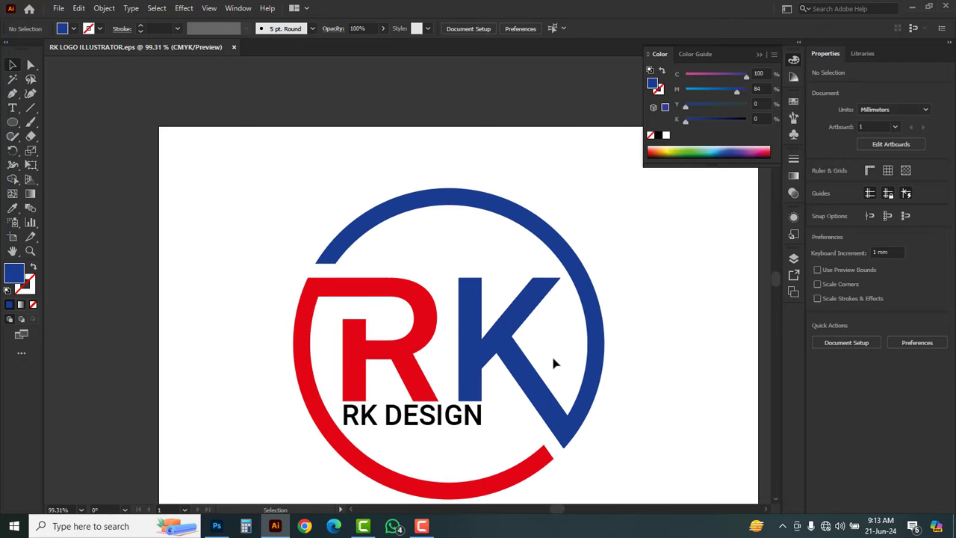
drag(524, 335, 508, 320)
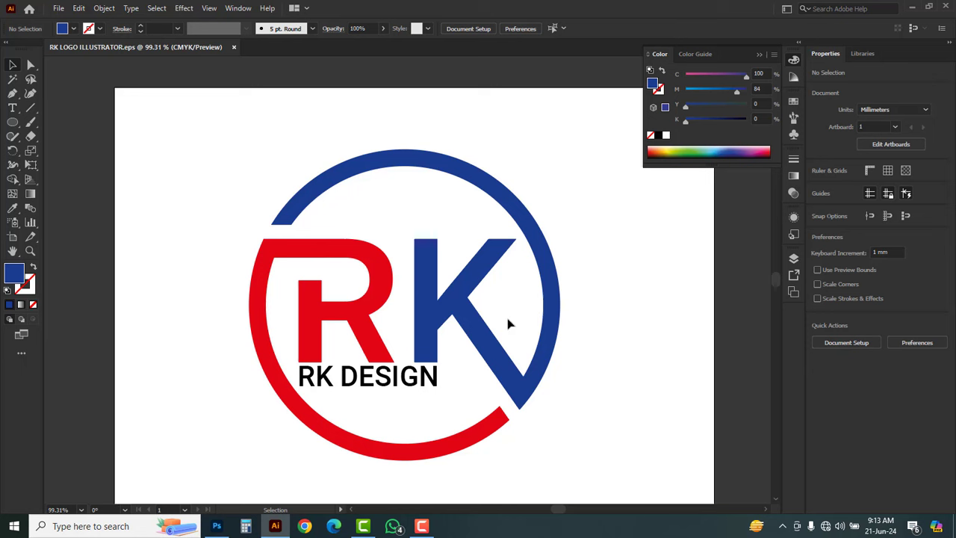